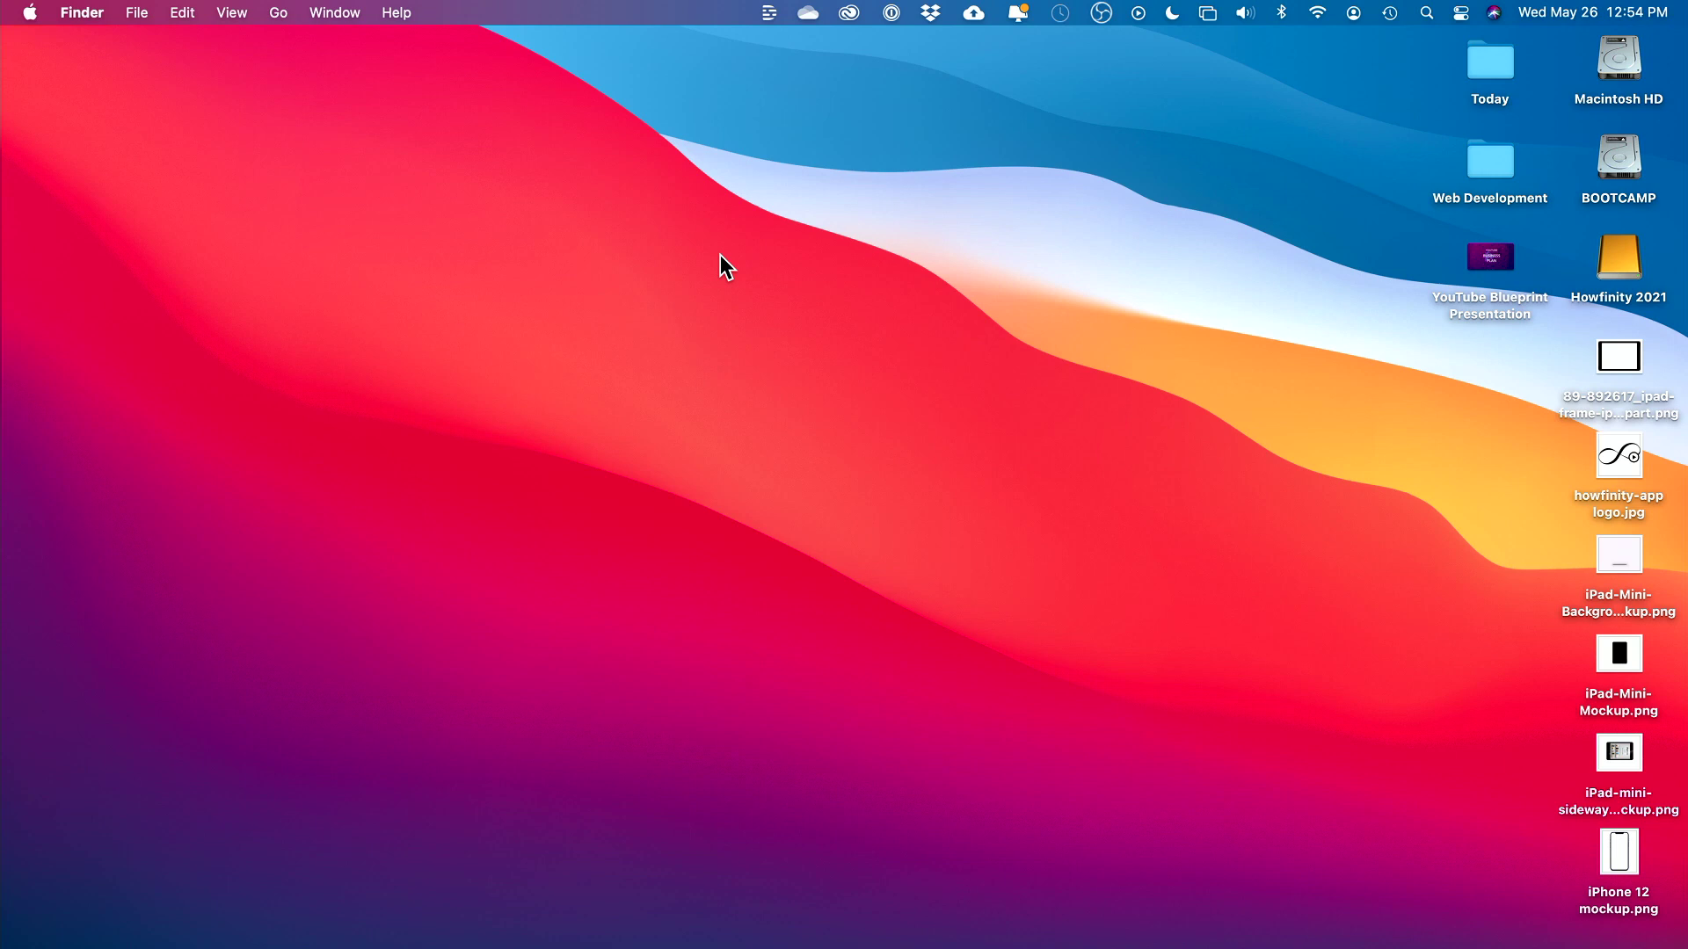
# - Launch QuickTime Player and set up a new screen recording
pyautogui.click(1425, 13)
pyautogui.write('quicktime')
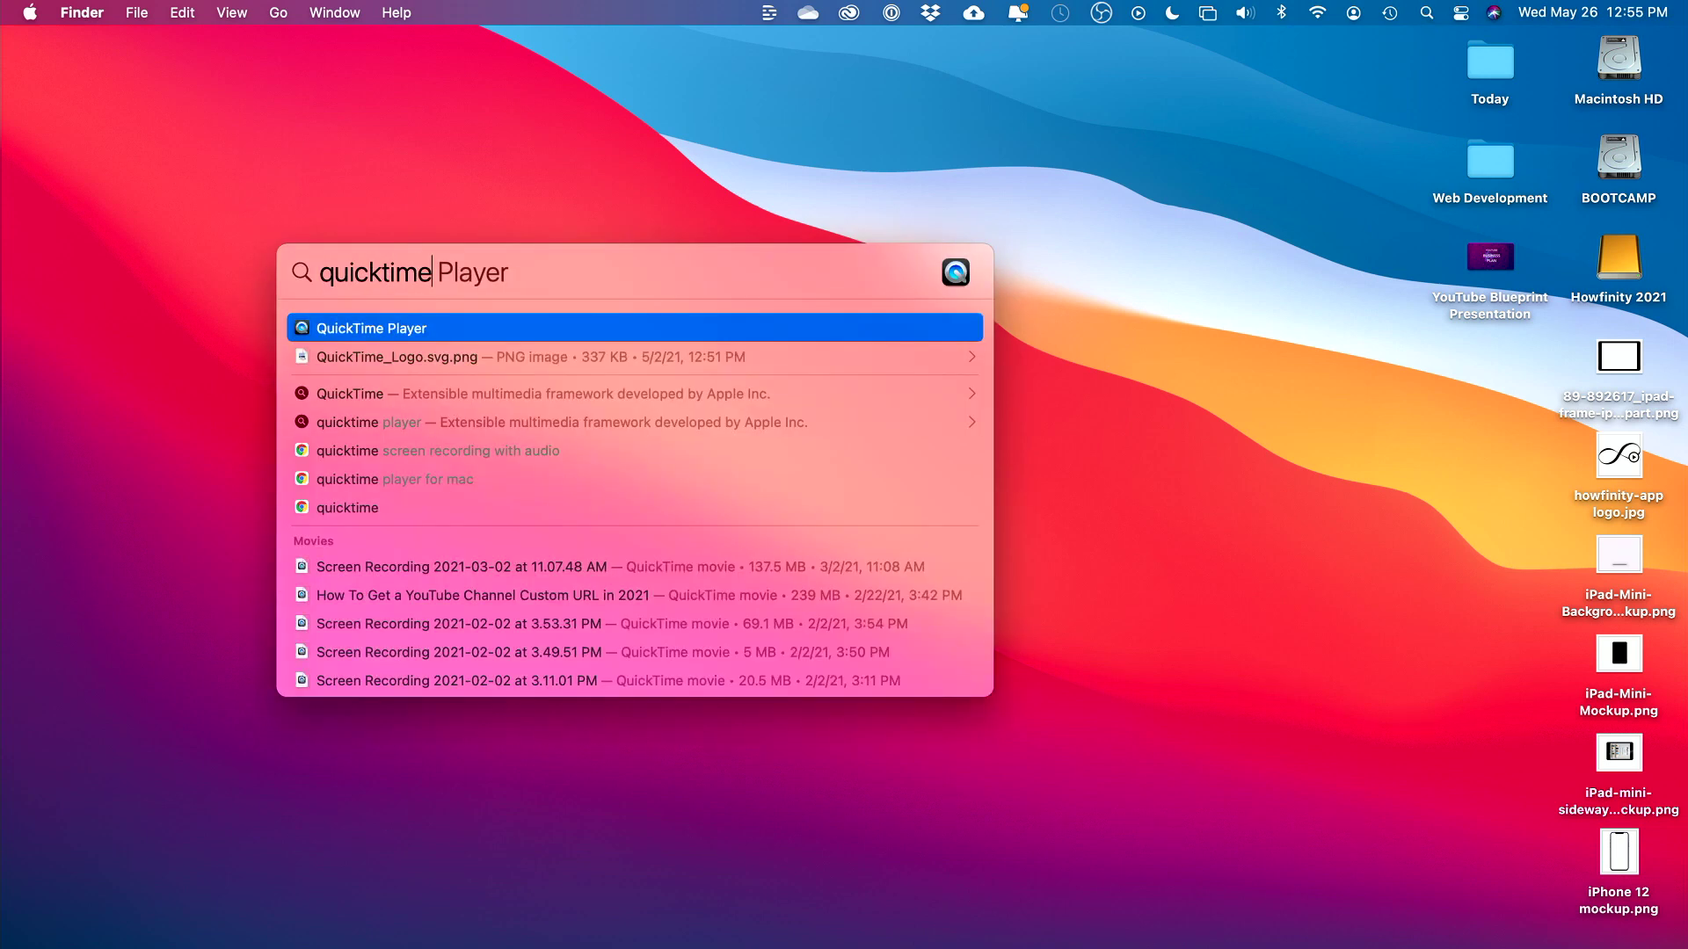
pyautogui.press('Return')
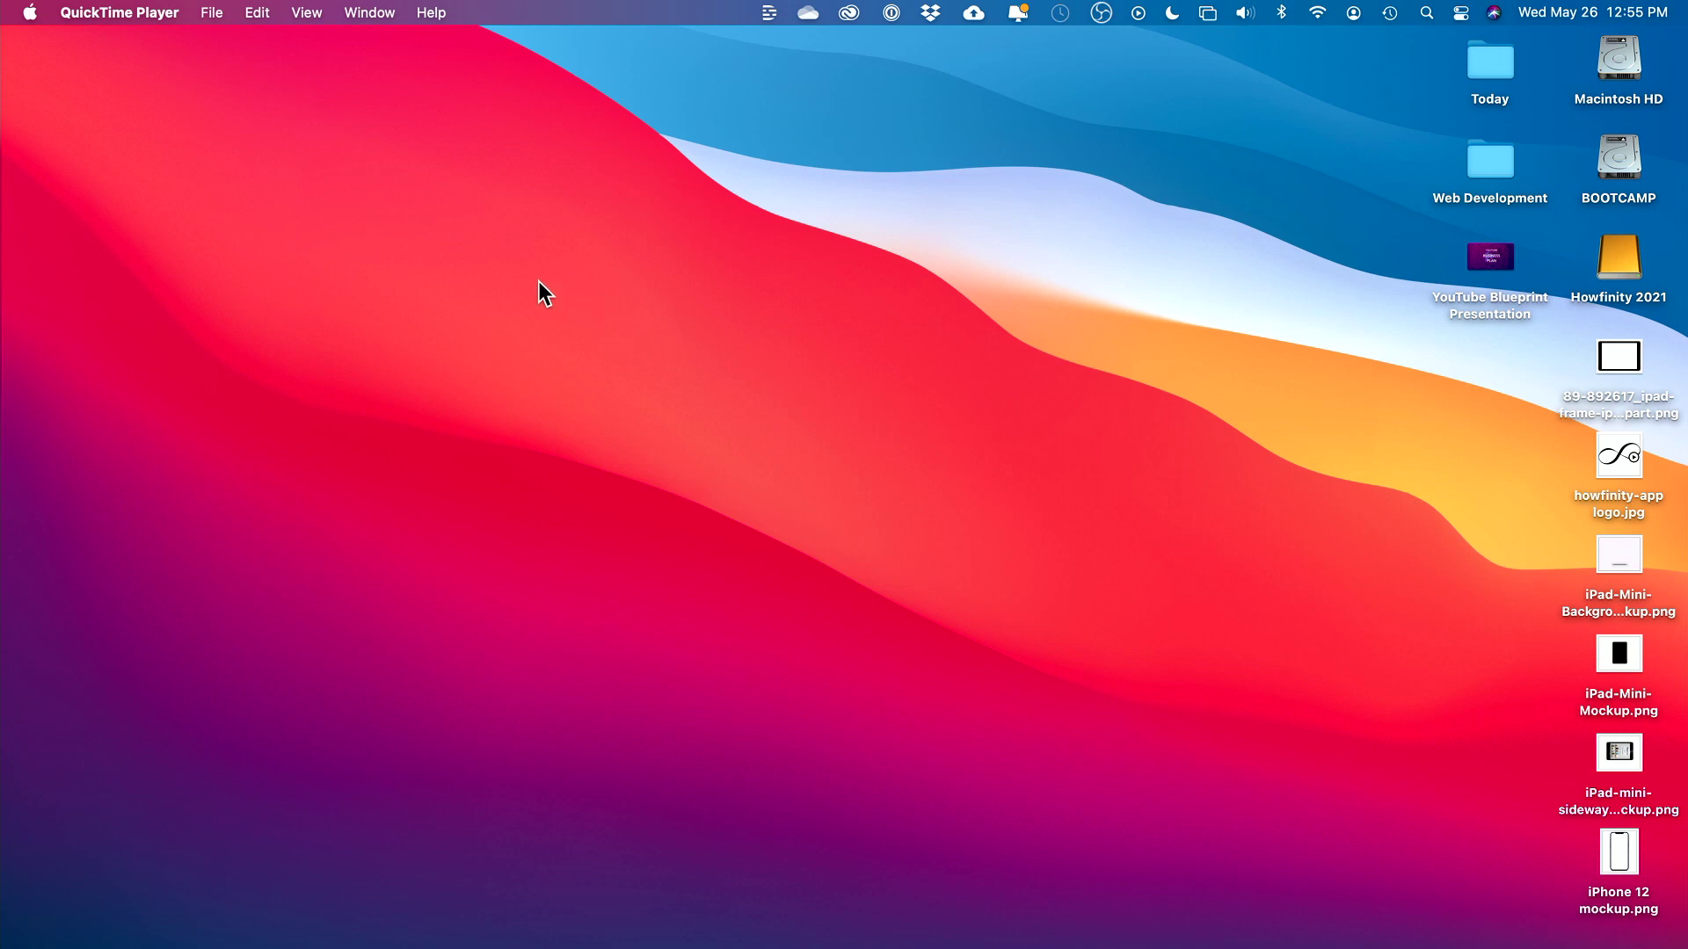
pyautogui.click(214, 16)
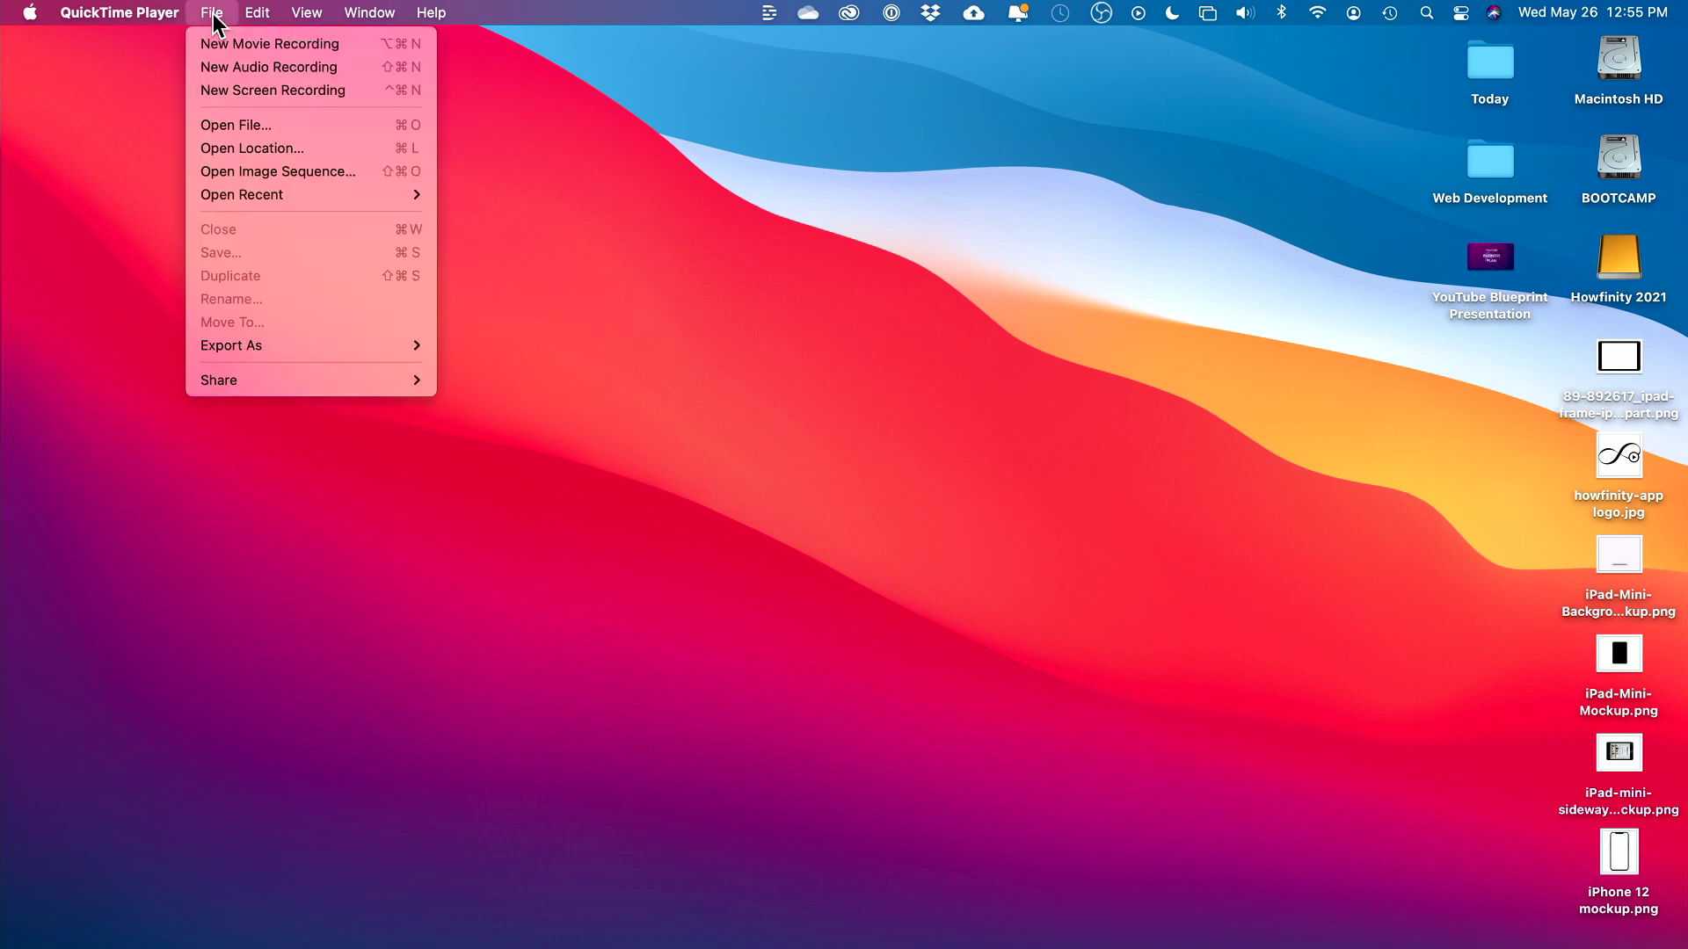
pyautogui.click(303, 92)
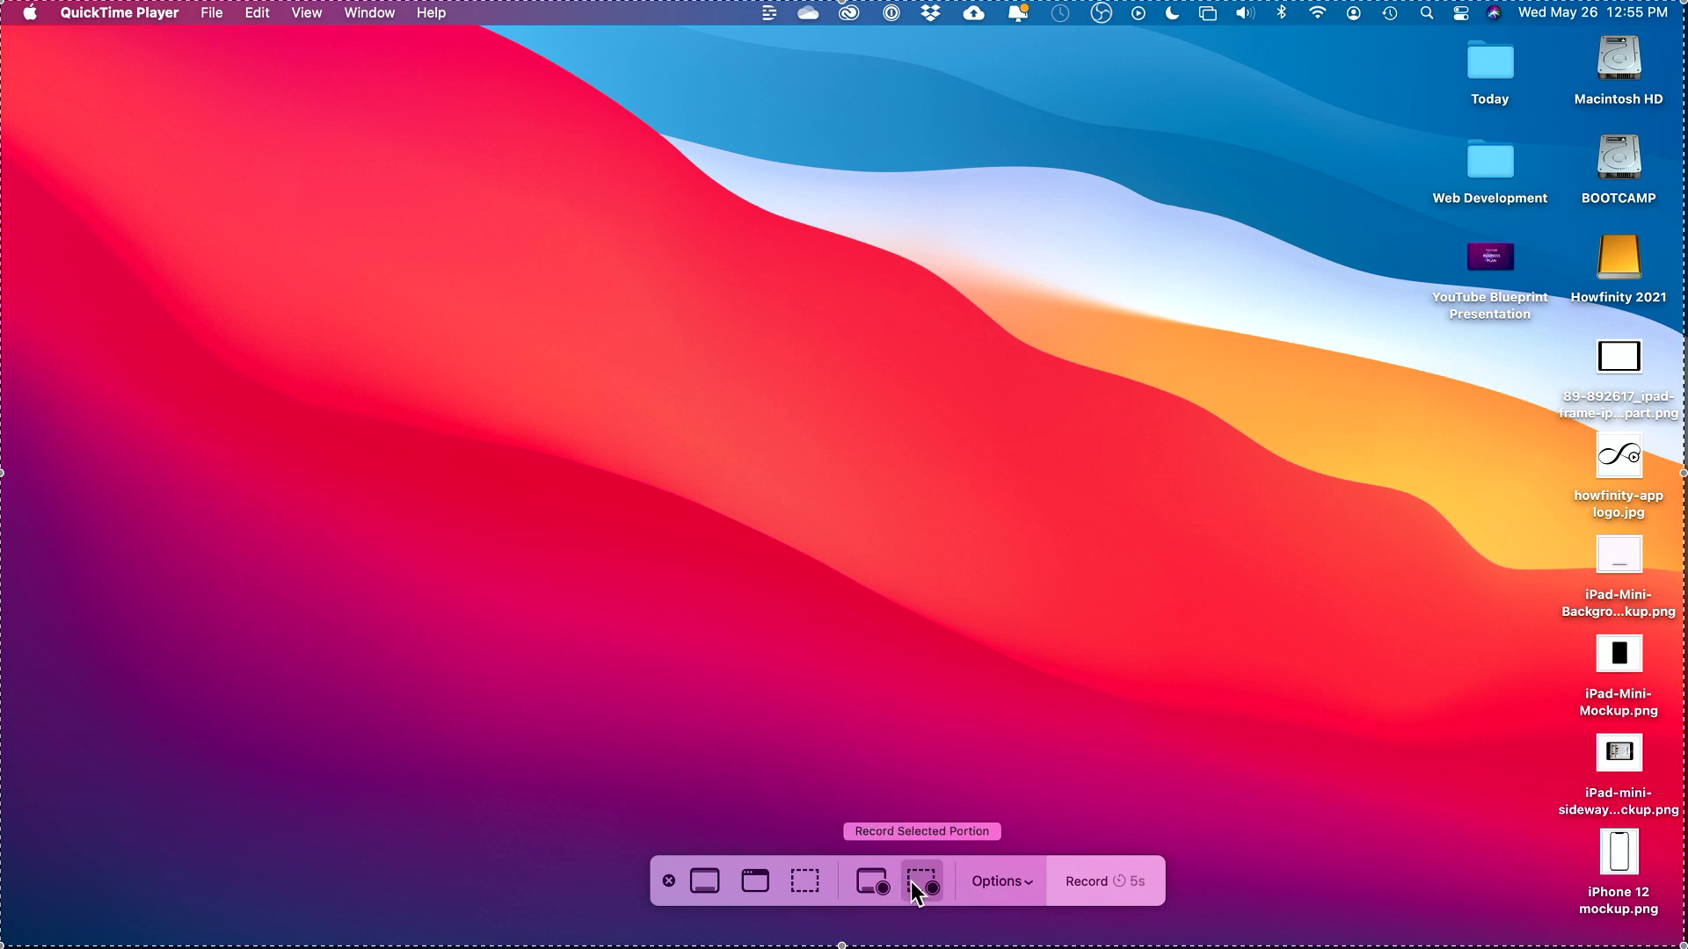
# - Set the screen recording to save to the Desktop and use the Shure MV7 microphone
pyautogui.click(1003, 883)
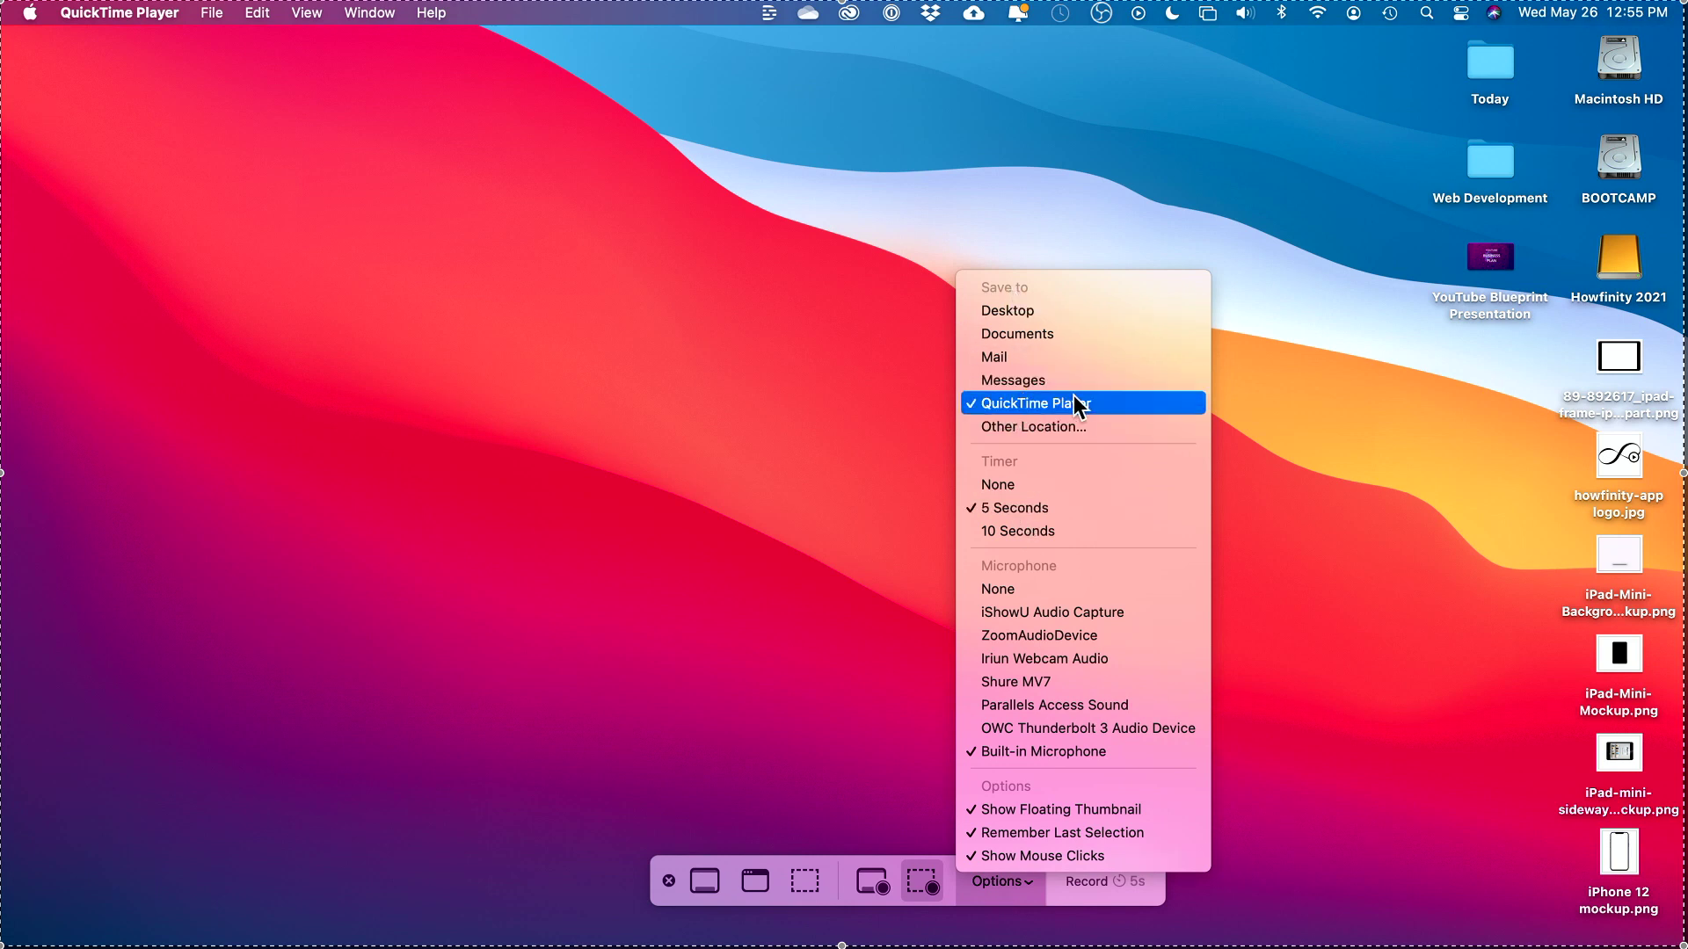
pyautogui.click(1003, 312)
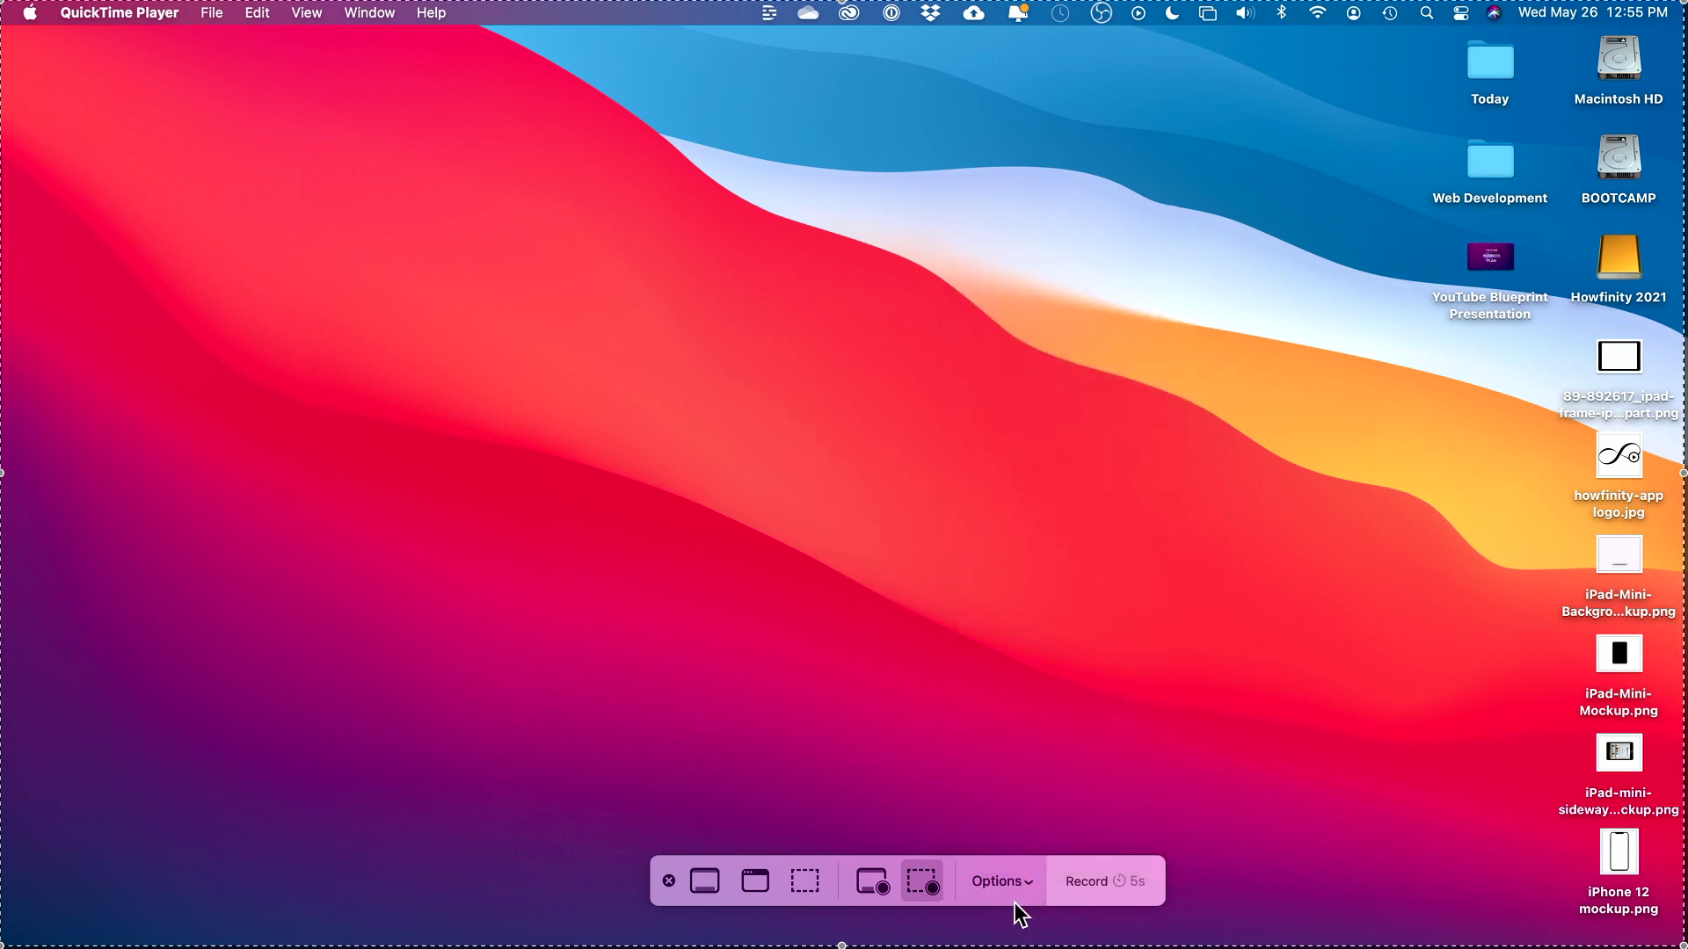
pyautogui.click(1011, 884)
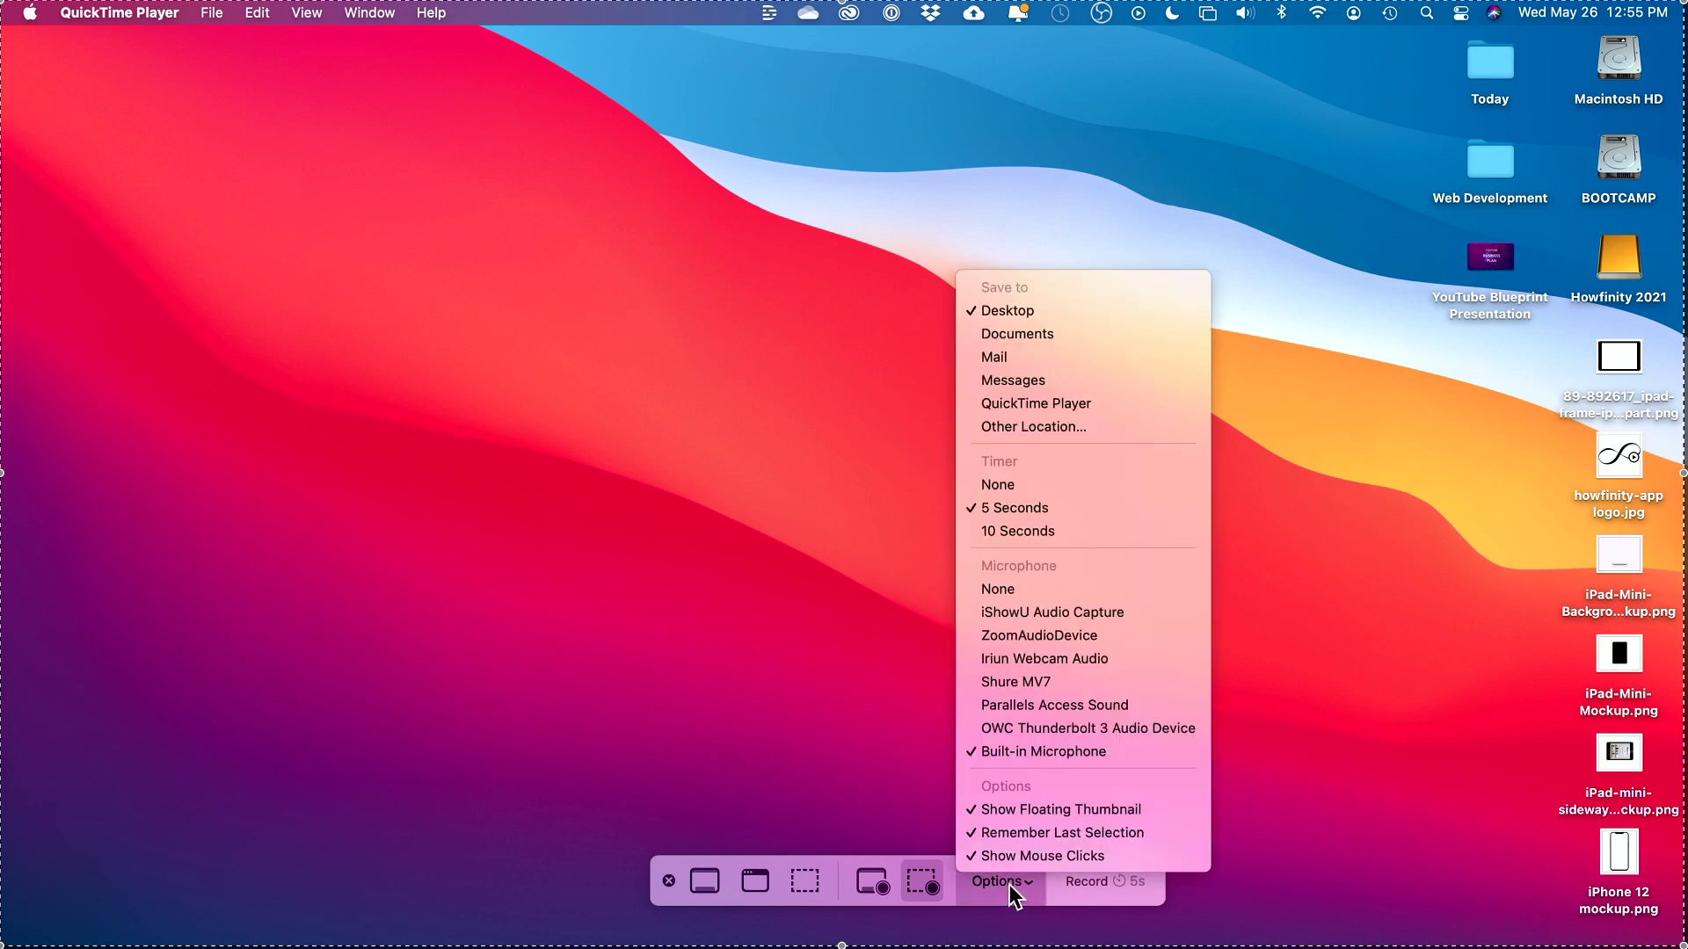
pyautogui.click(1048, 681)
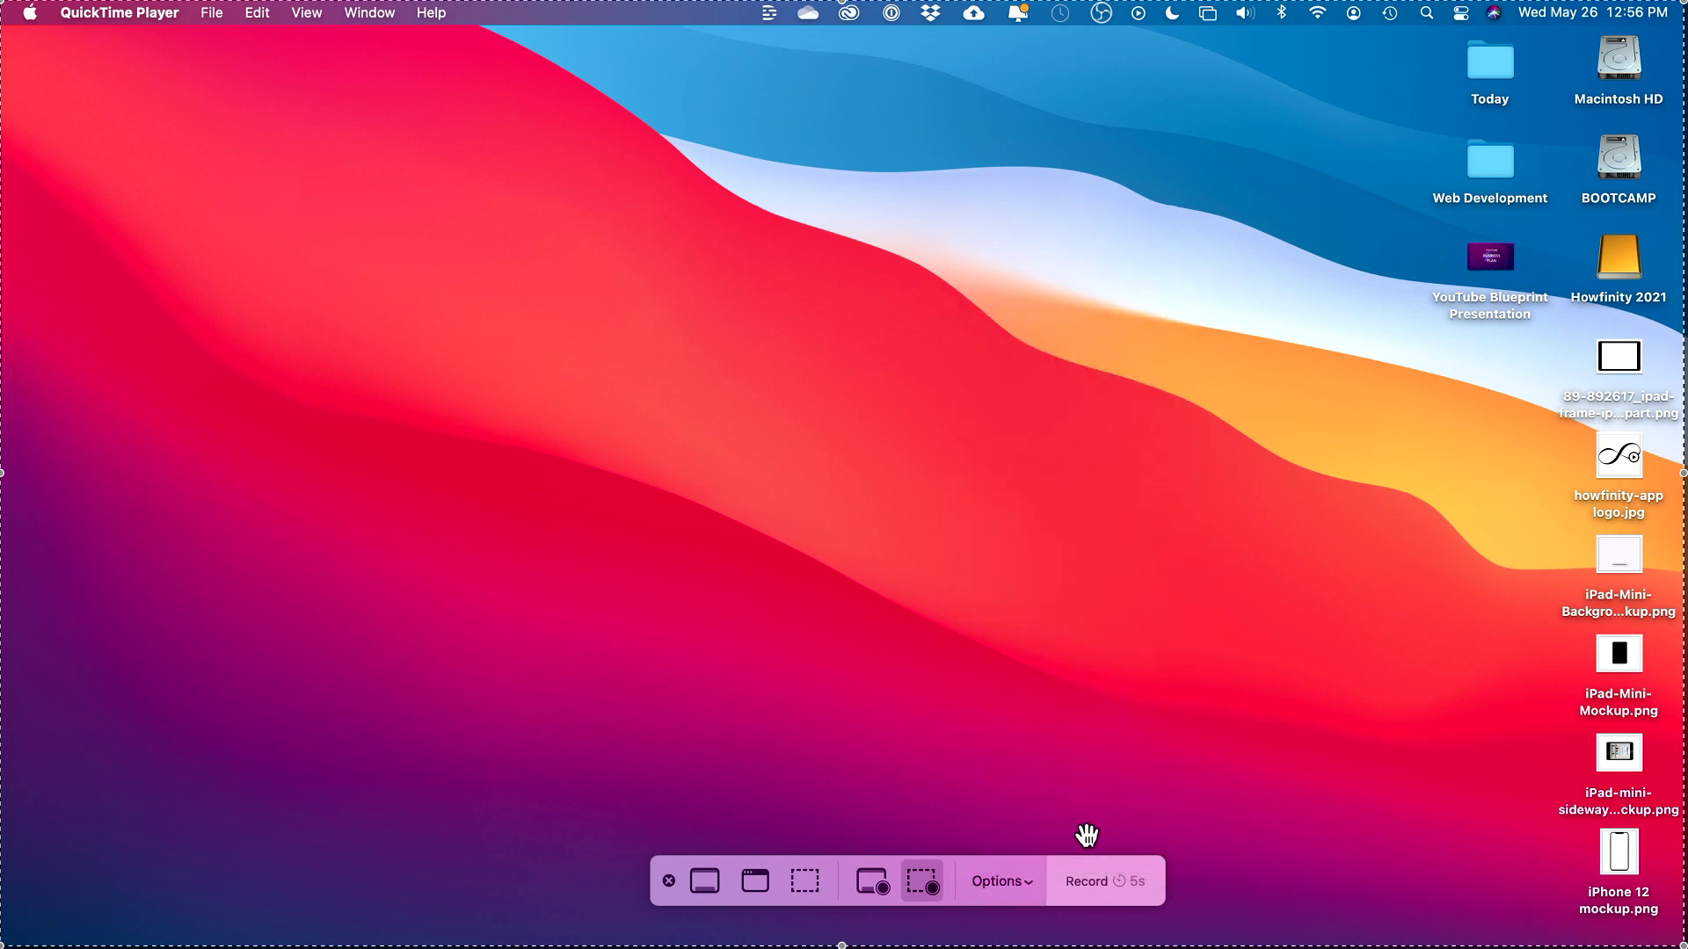
# - Record the screen while opening and closing the Macintosh HD window, and stop the recording
pyautogui.click(1082, 882)
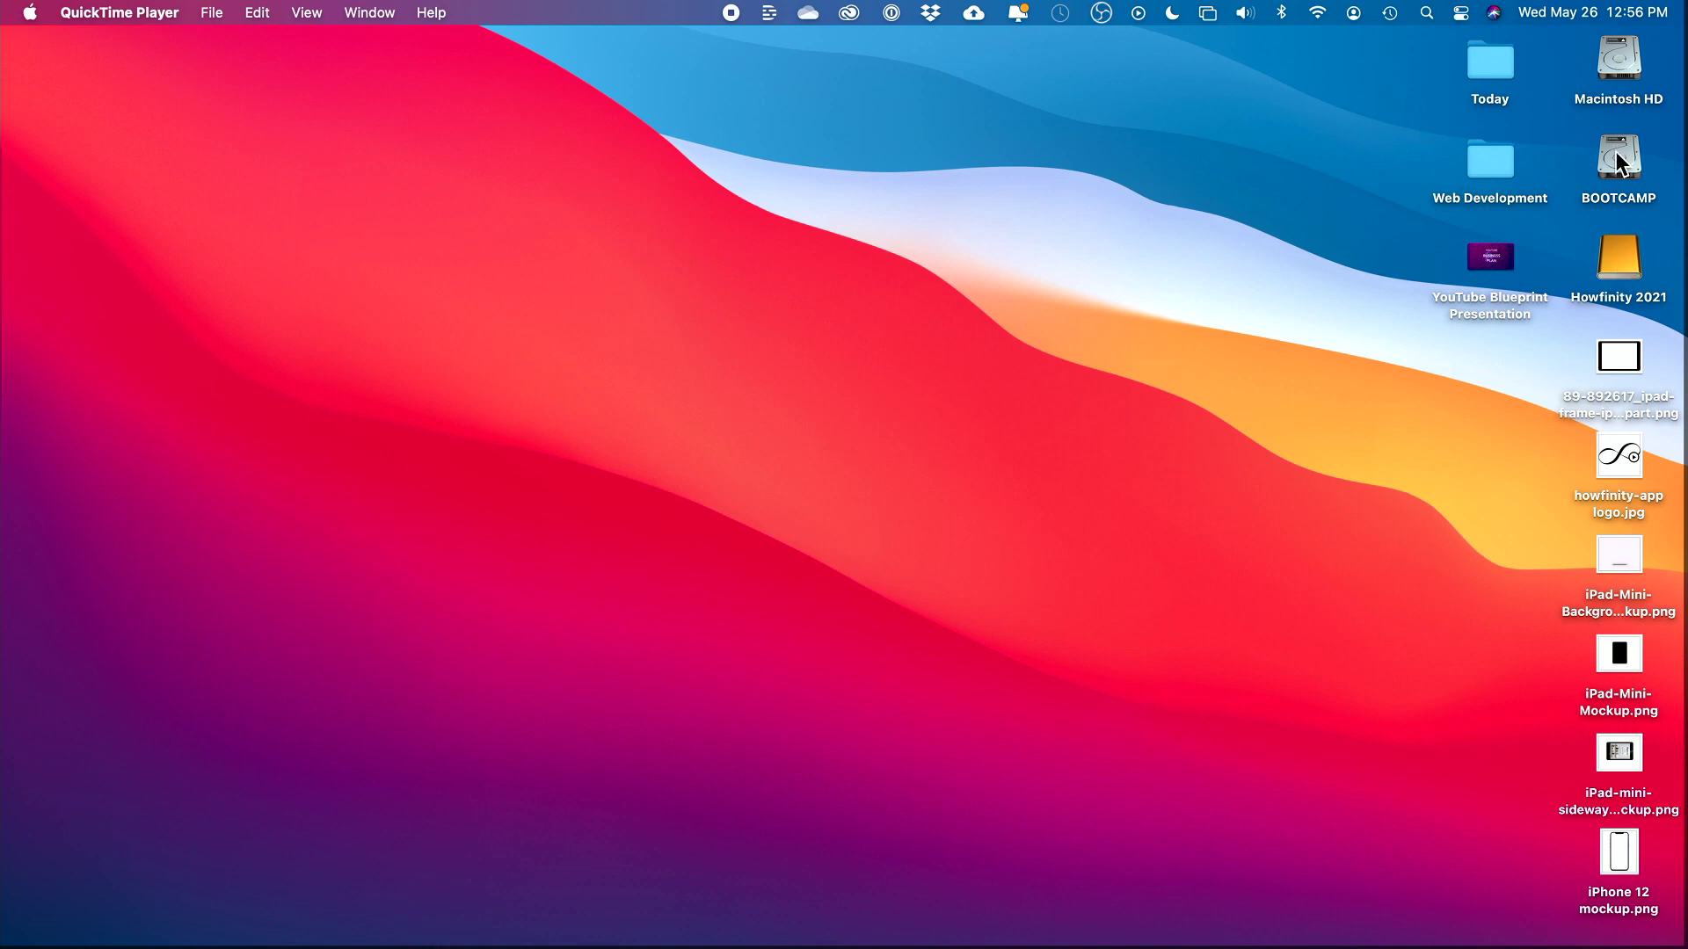
pyautogui.doubleClick(1622, 71)
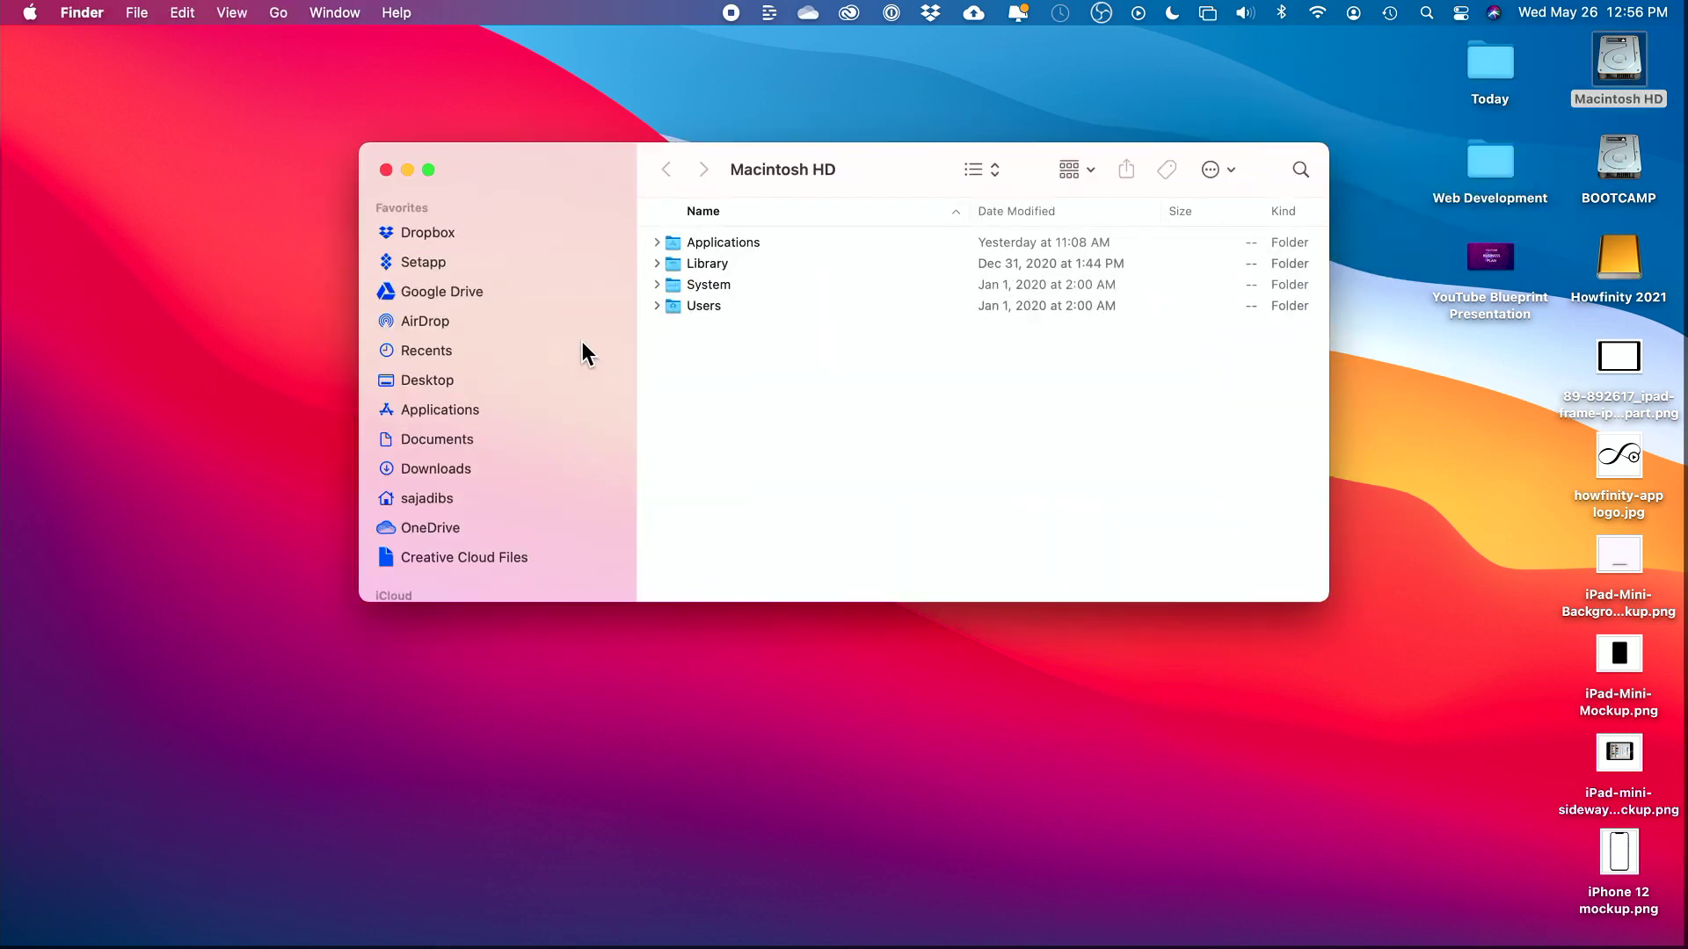
pyautogui.click(385, 169)
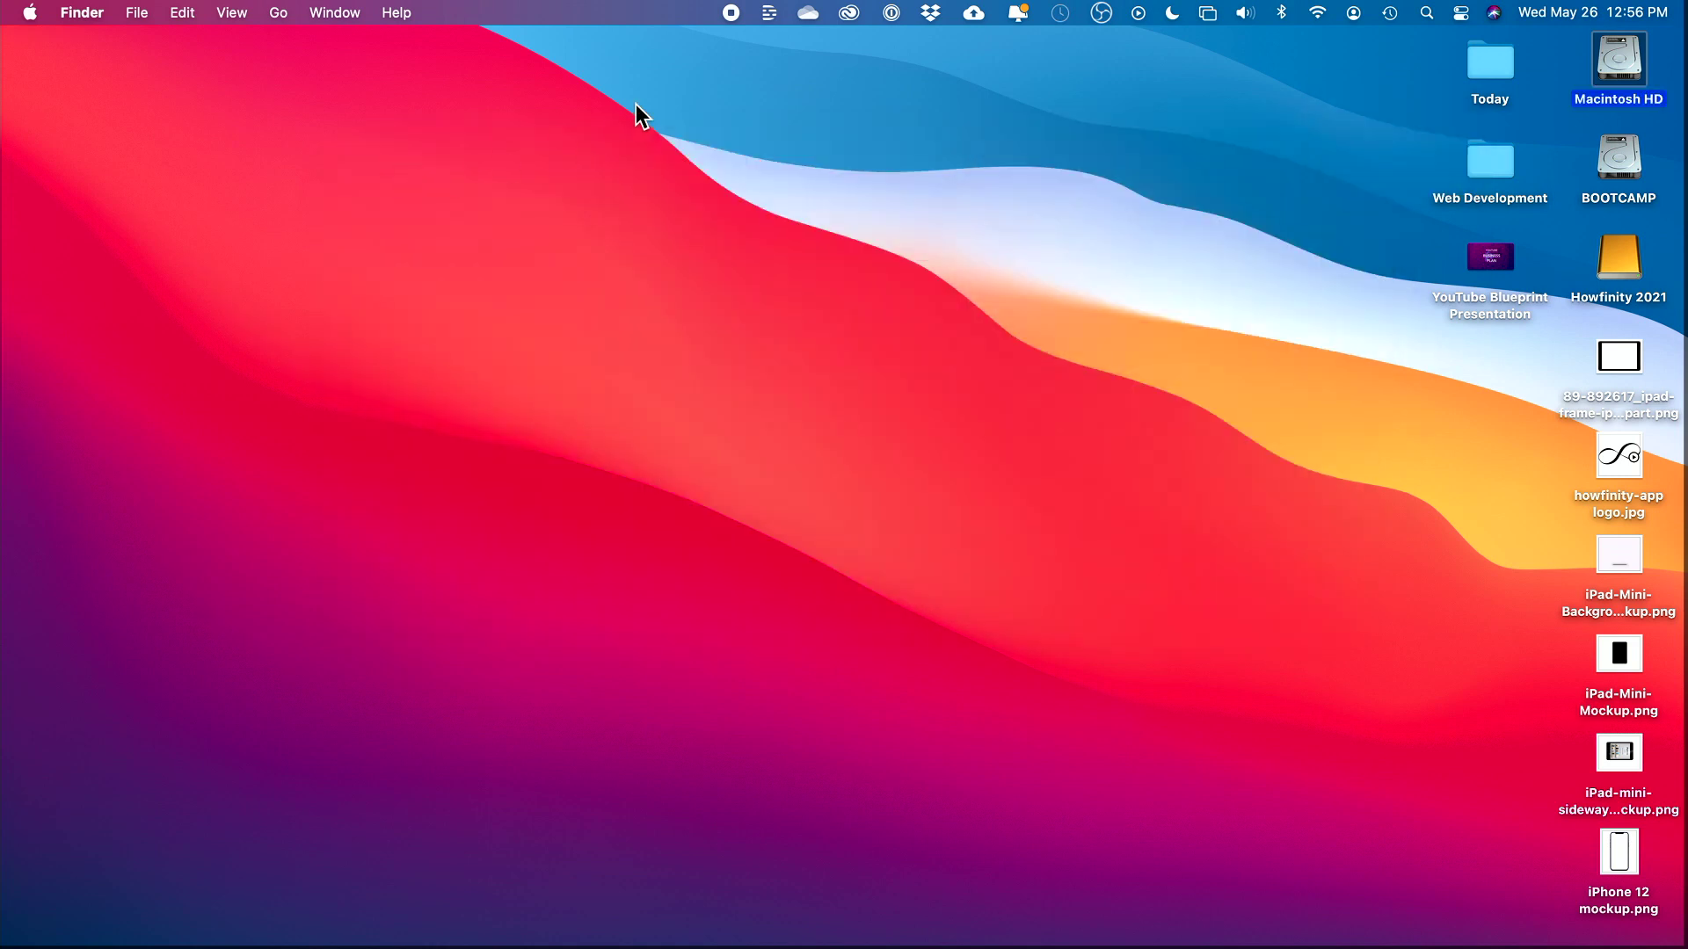
pyautogui.click(730, 13)
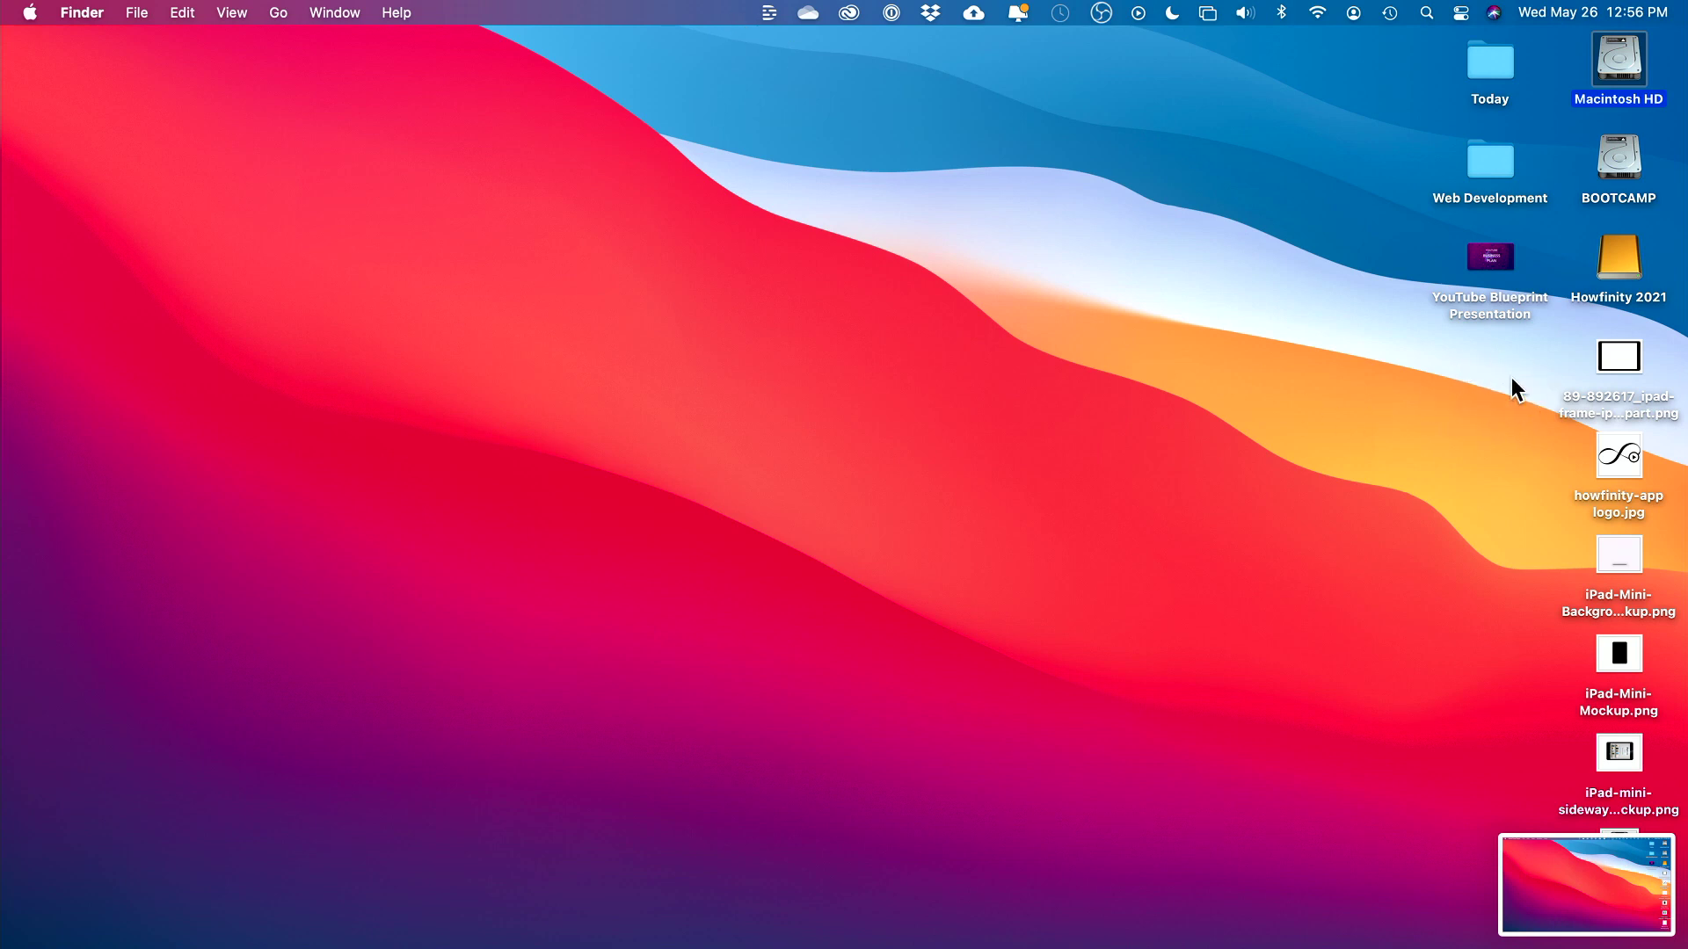
# - Preview the new screen recording on the desktop and check its dimensions in the file info
pyautogui.click(1502, 107)
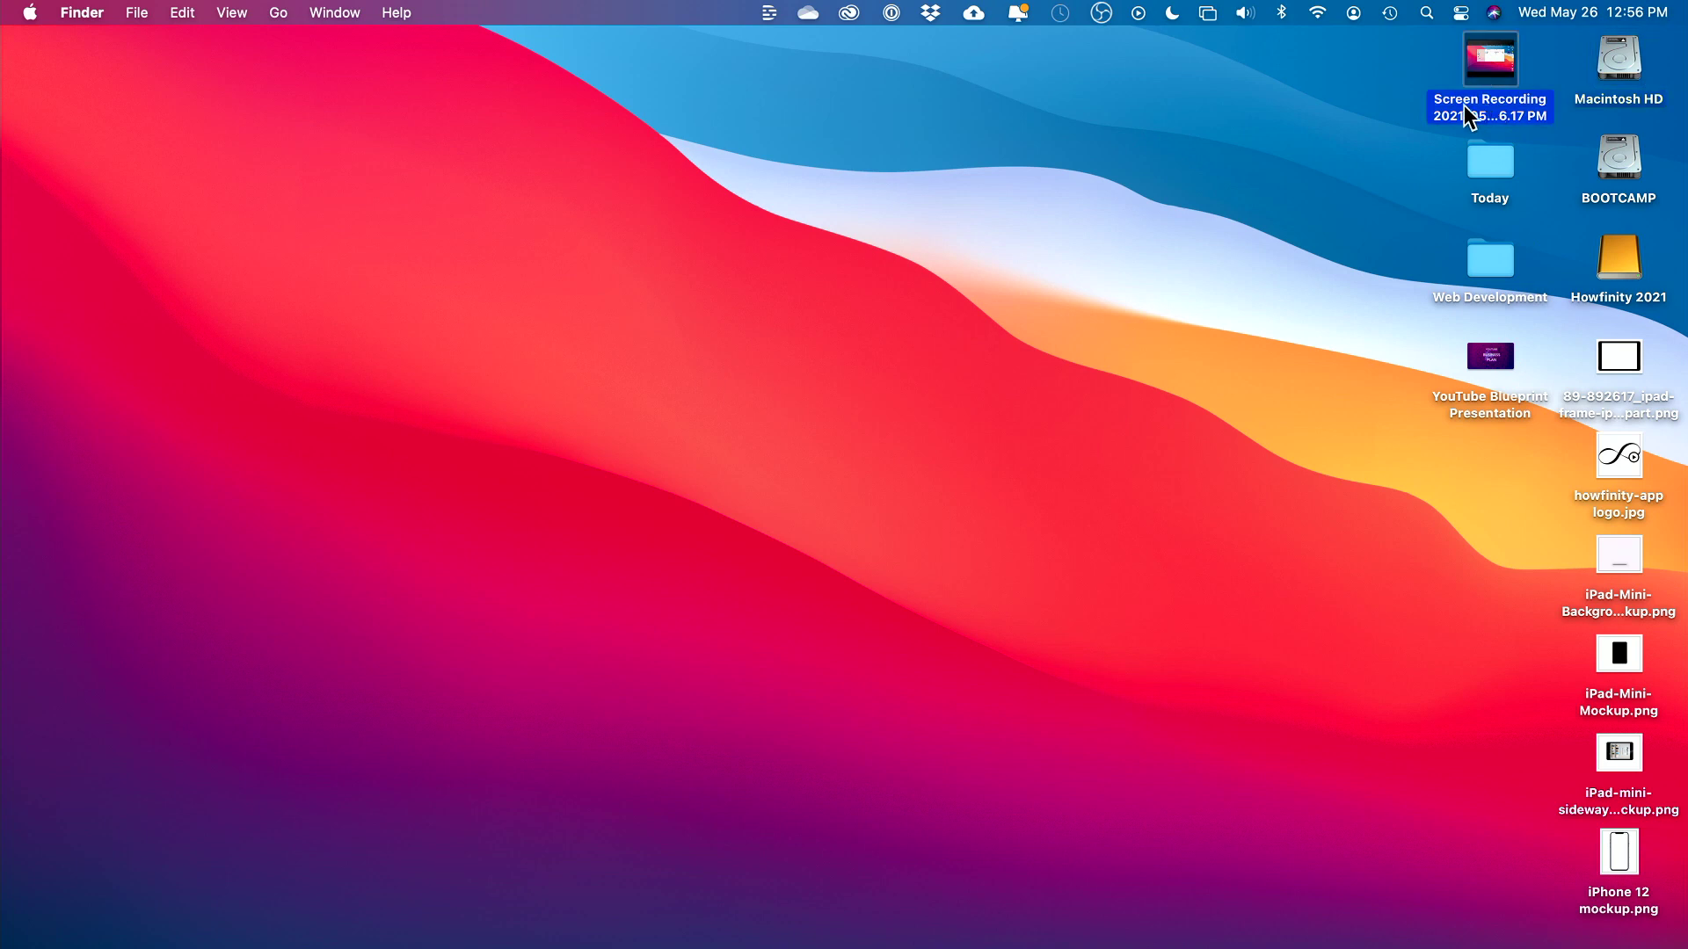
pyautogui.press('space')
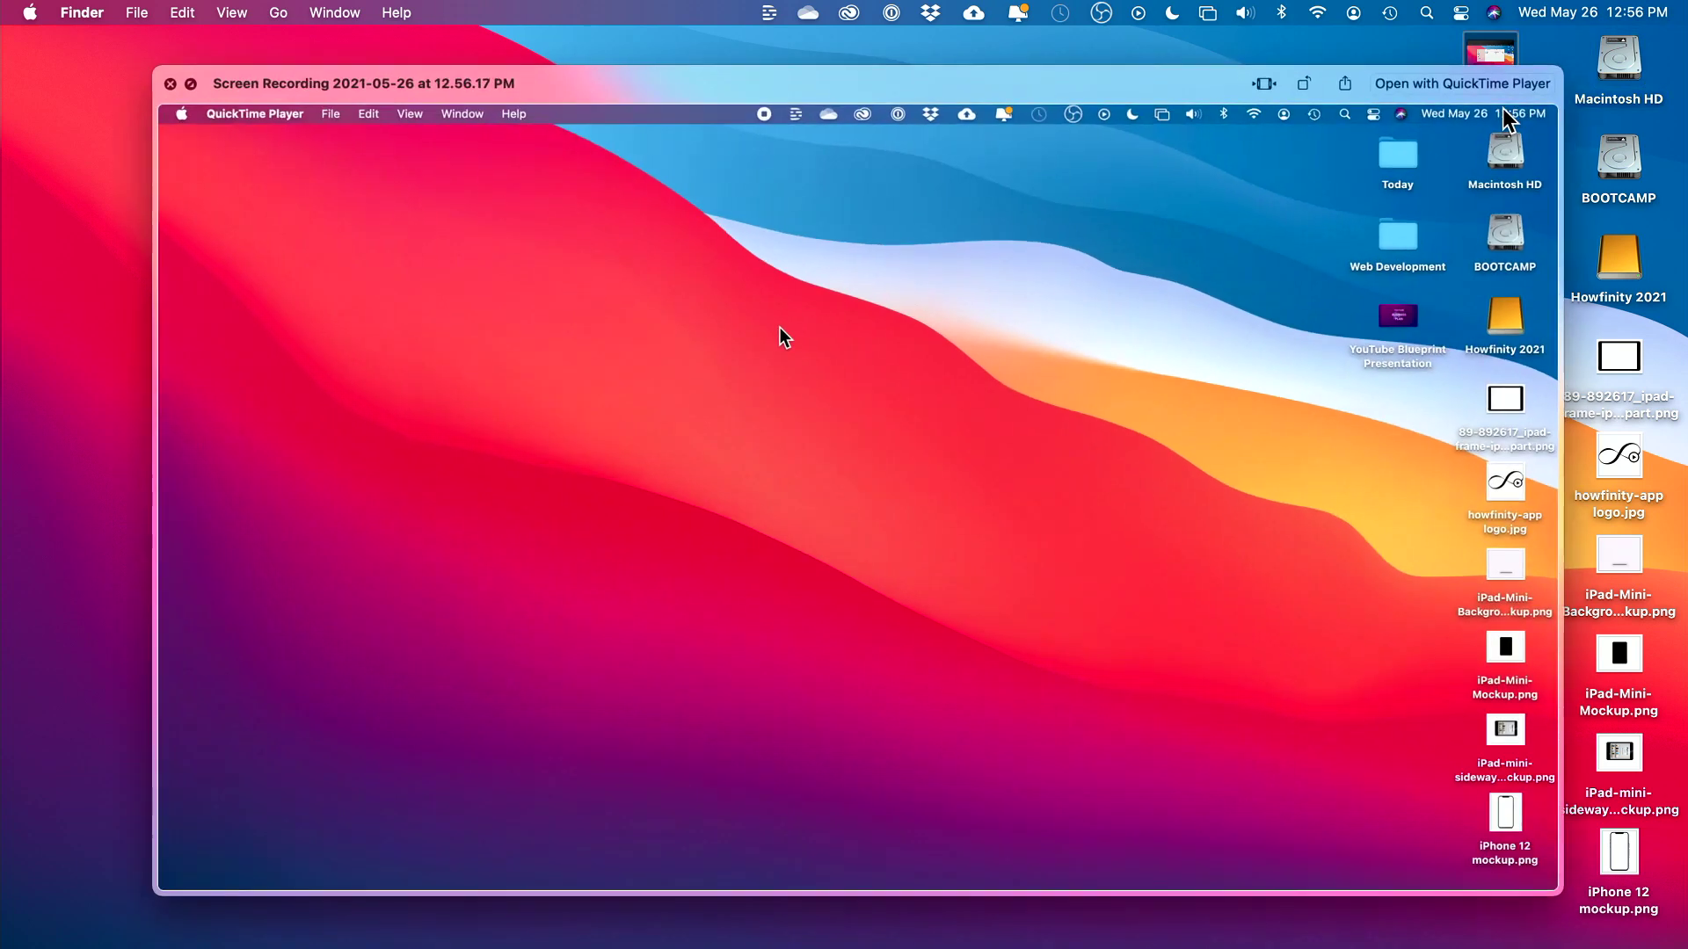
pyautogui.moveTo(546, 895); pyautogui.dragTo(896, 889)
pyautogui.press('space')
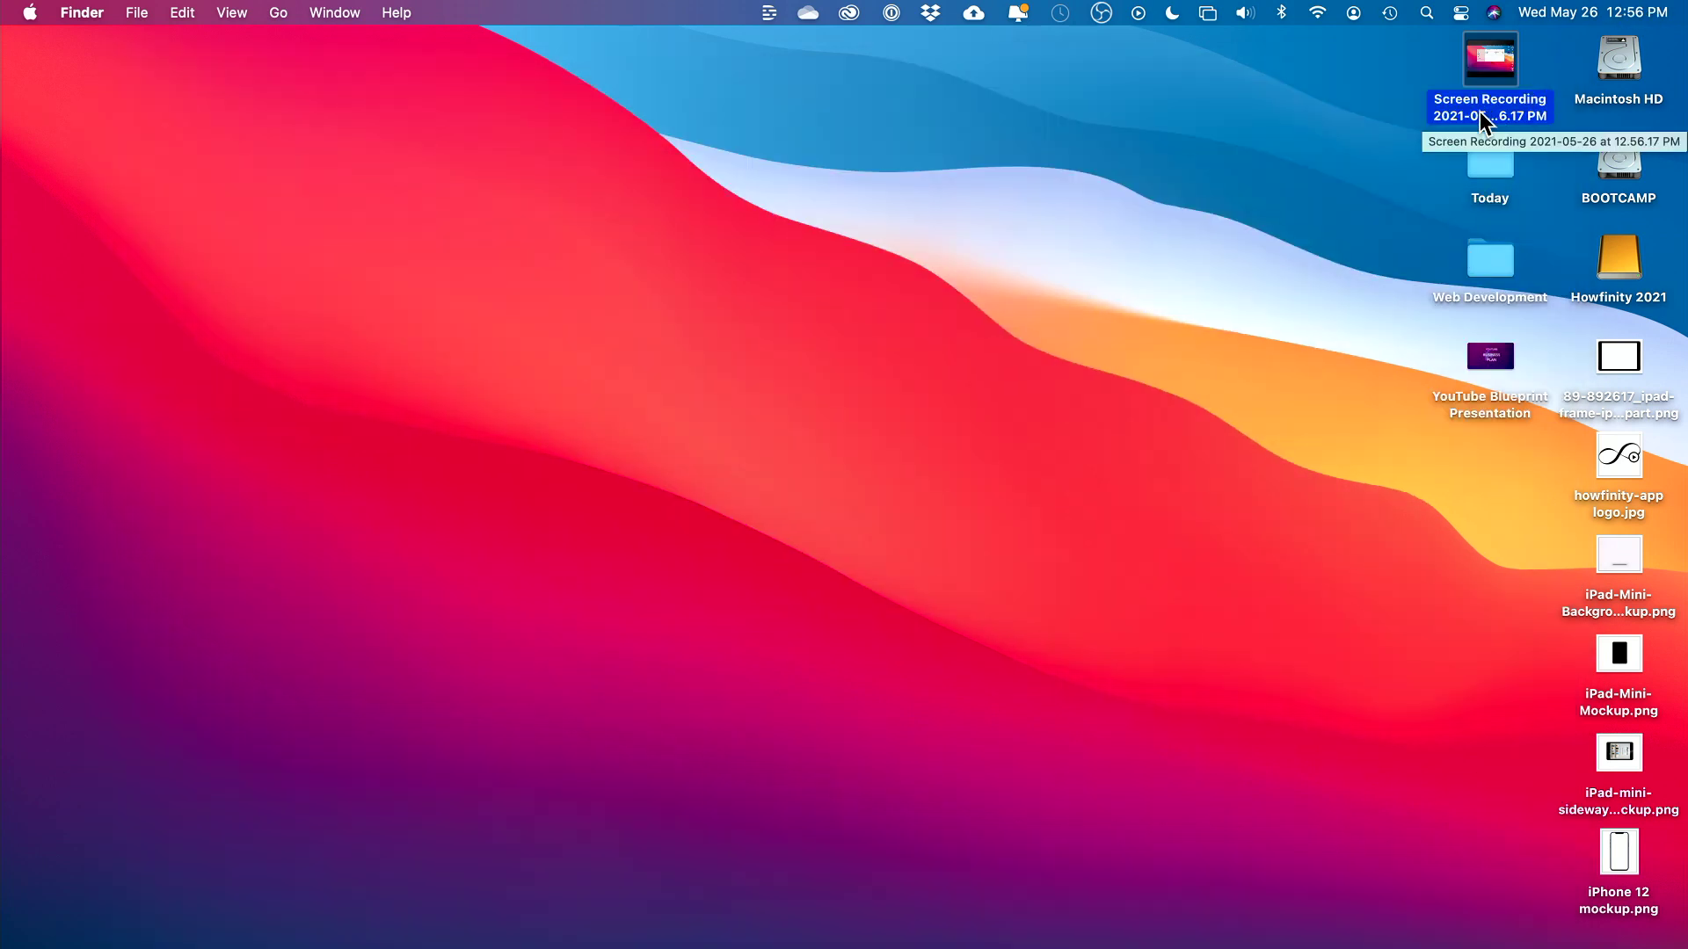
pyautogui.press('super+i')
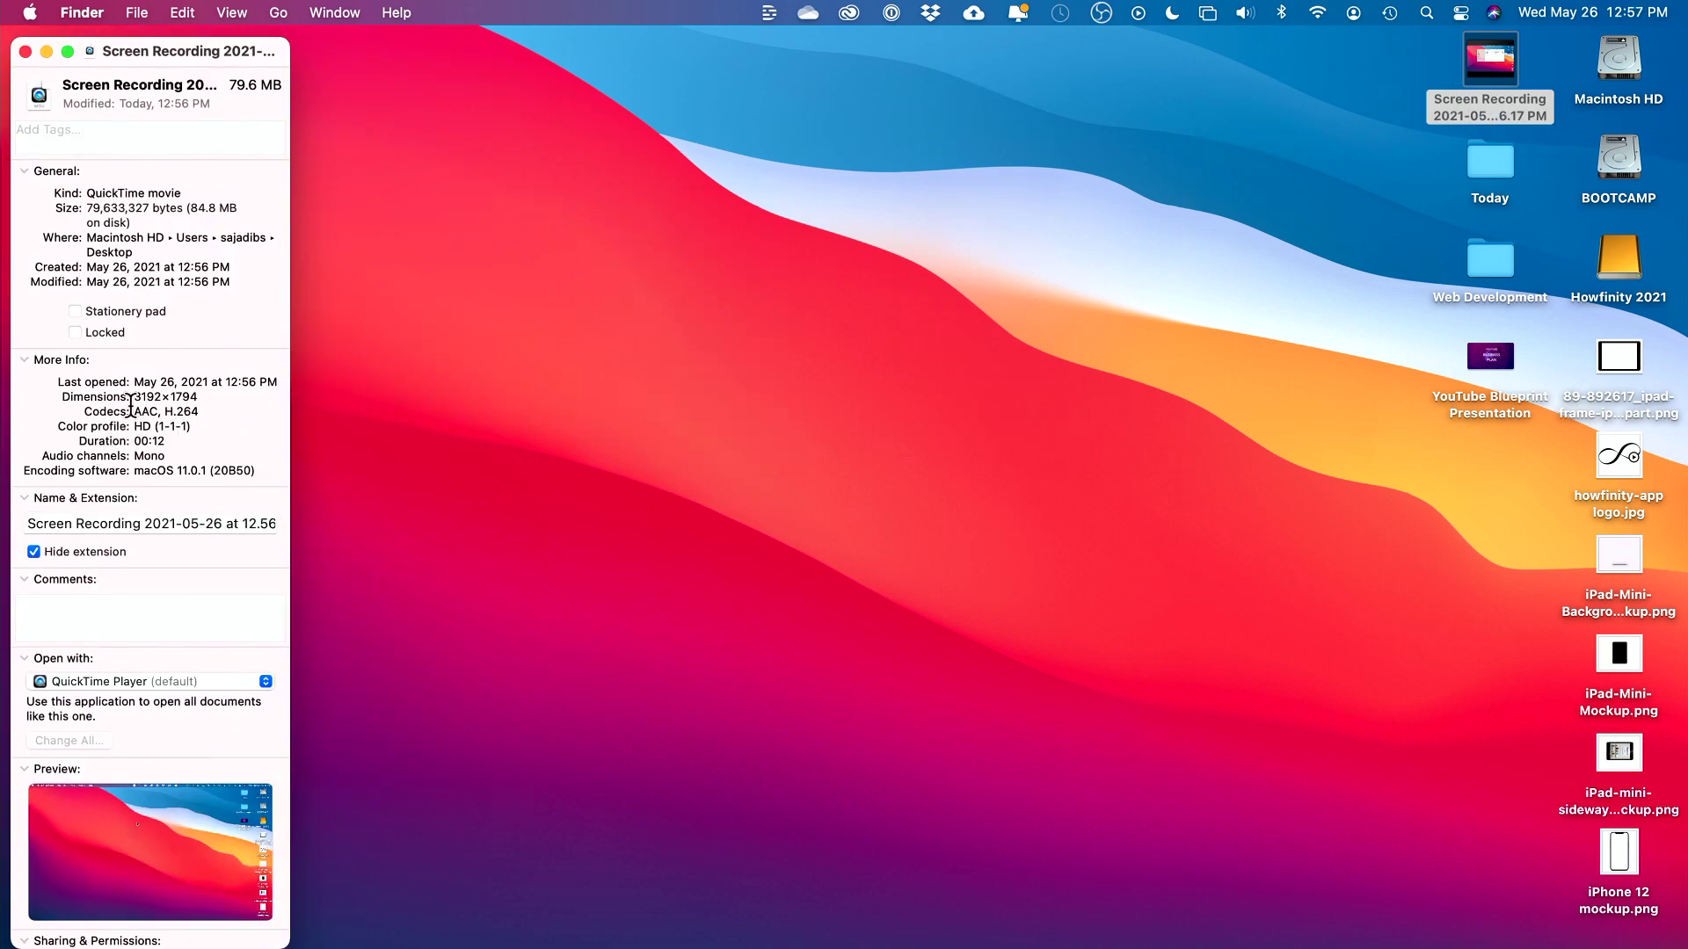
pyautogui.moveTo(66, 397); pyautogui.dragTo(238, 402)
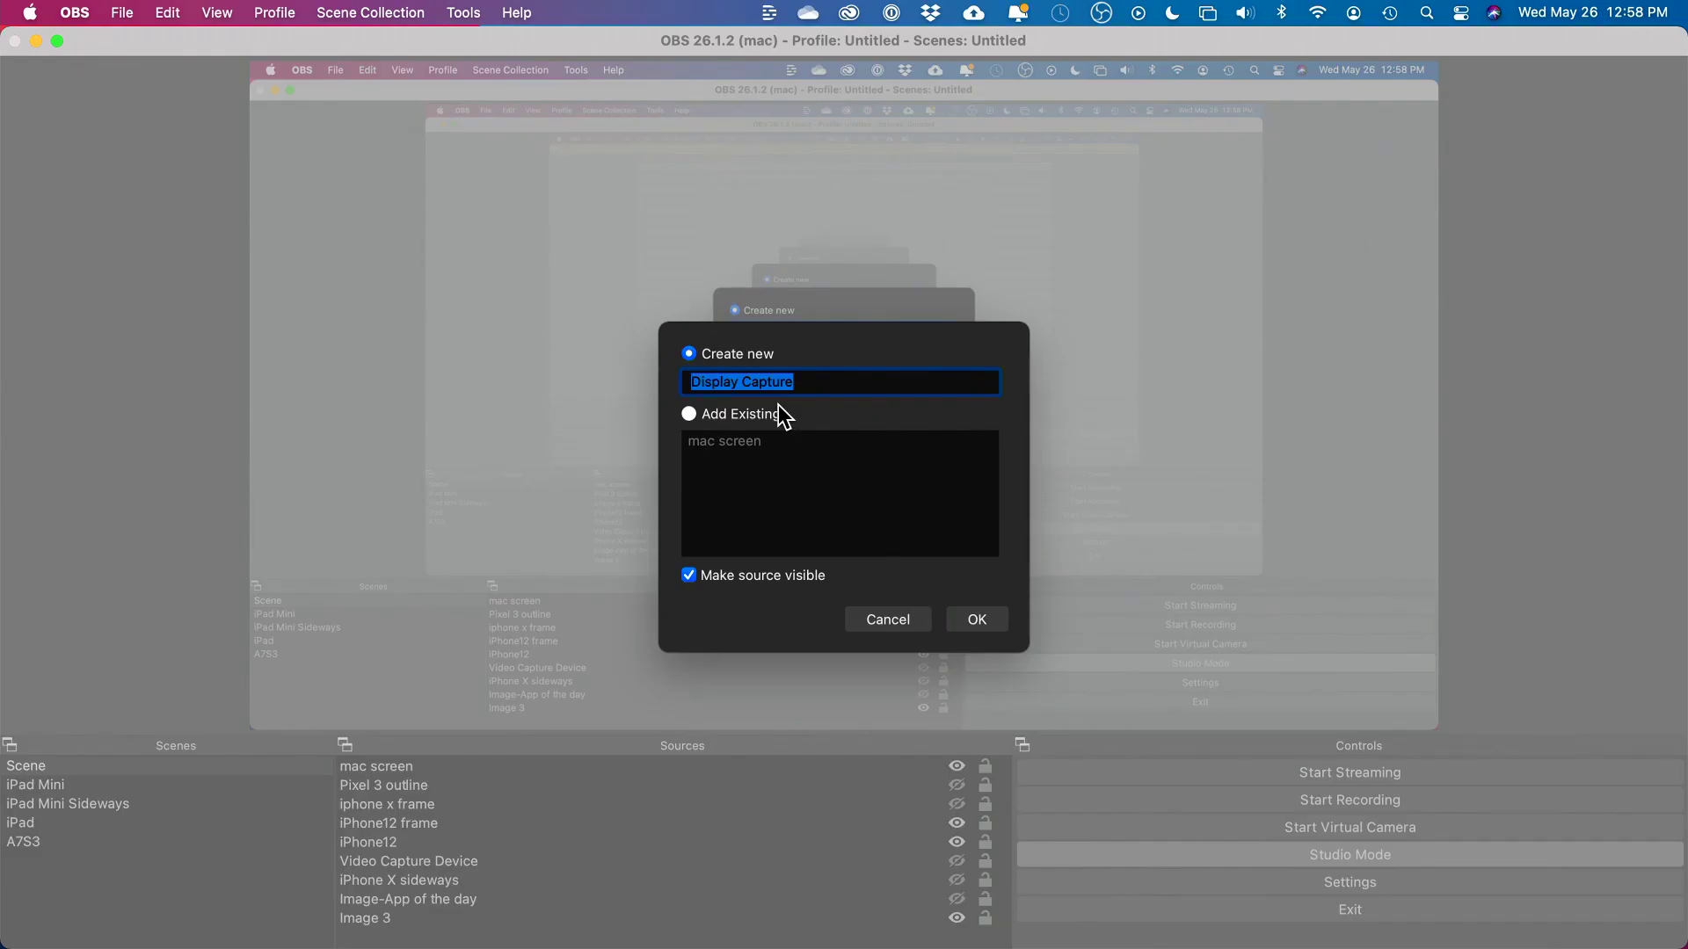
# - In OBS, create a new display capture source and set Mic/Auxiliary Audio 2 to Shure MV7 in the settings
pyautogui.write('c')
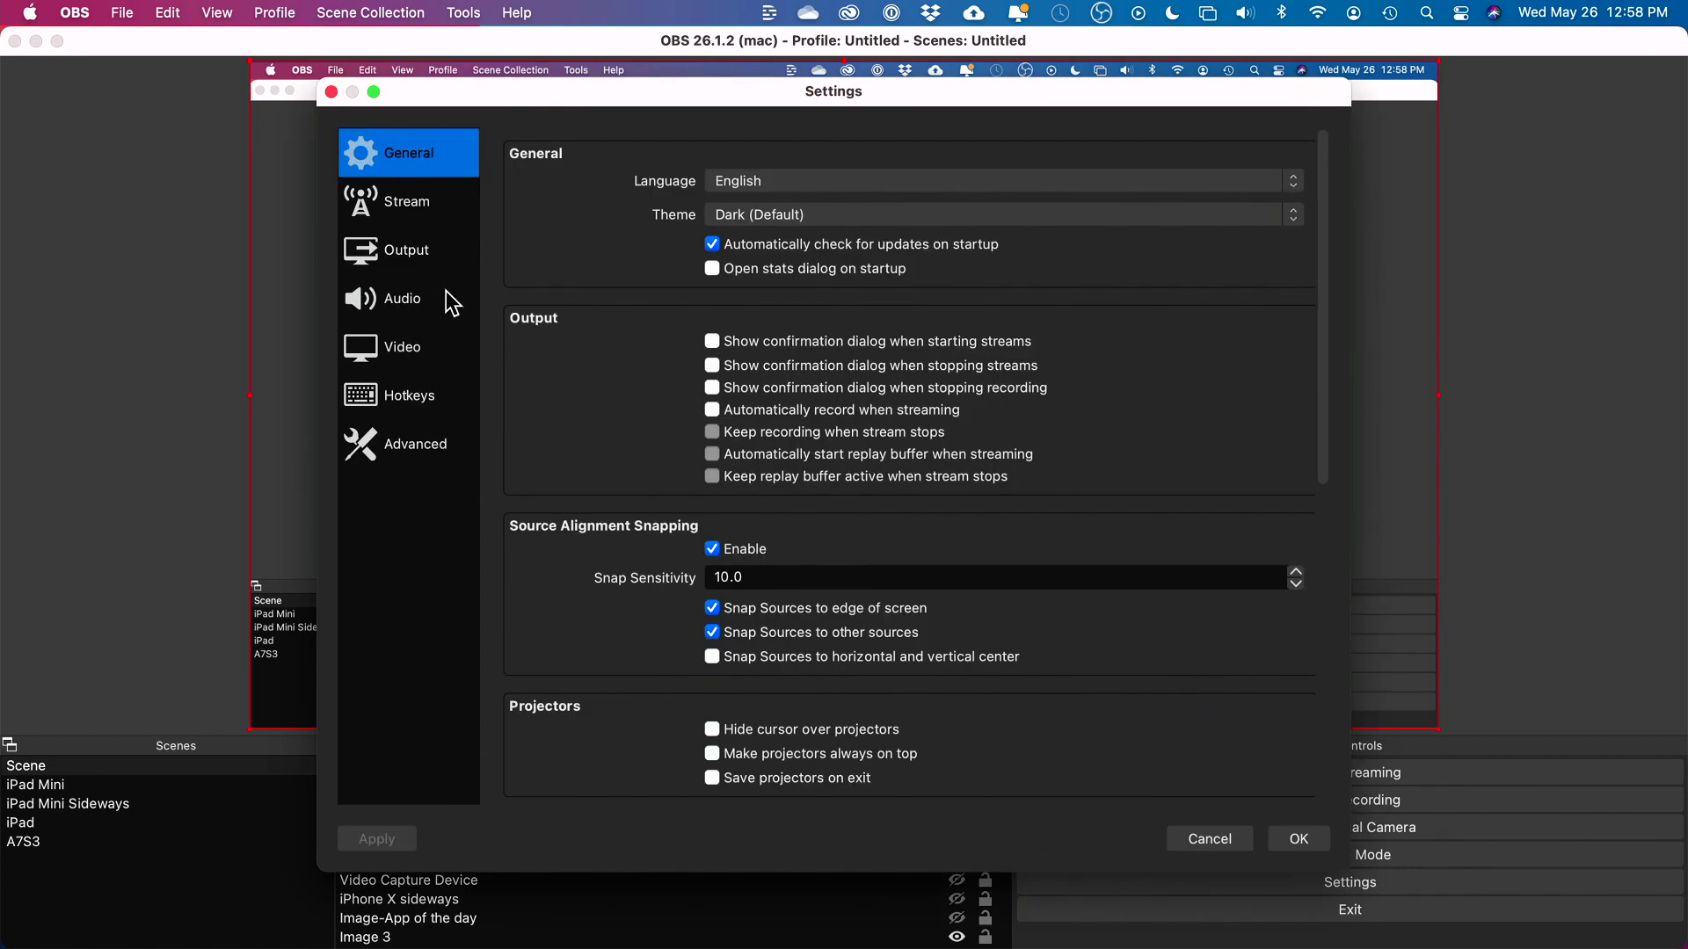
pyautogui.click(409, 306)
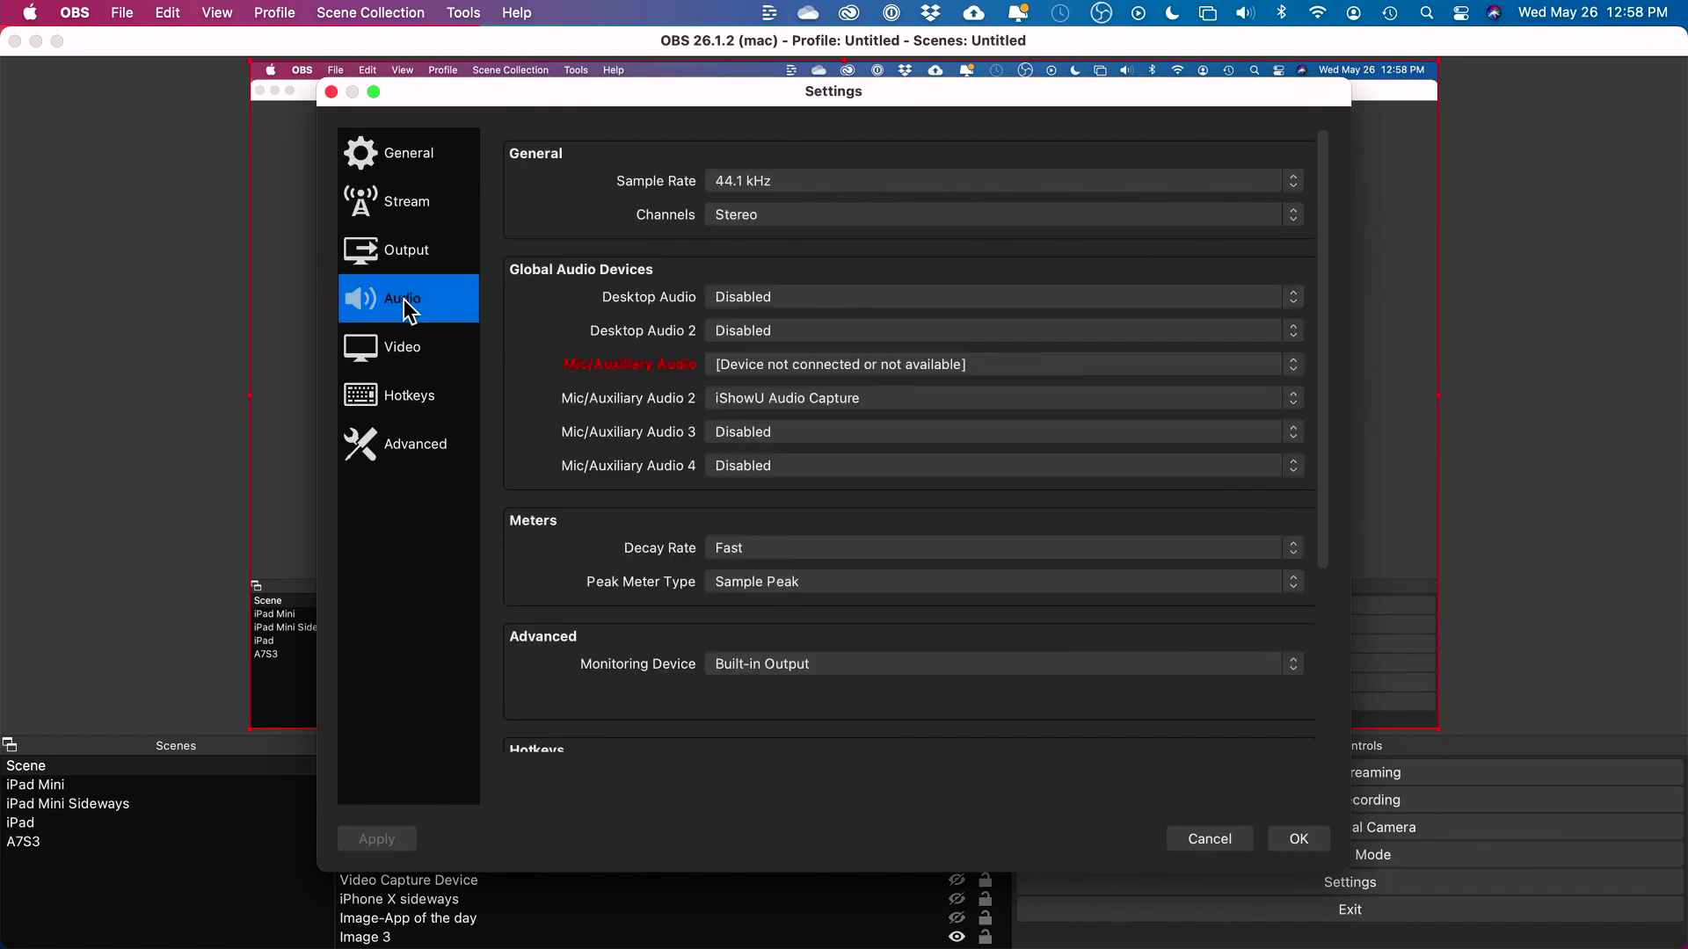
pyautogui.click(742, 299)
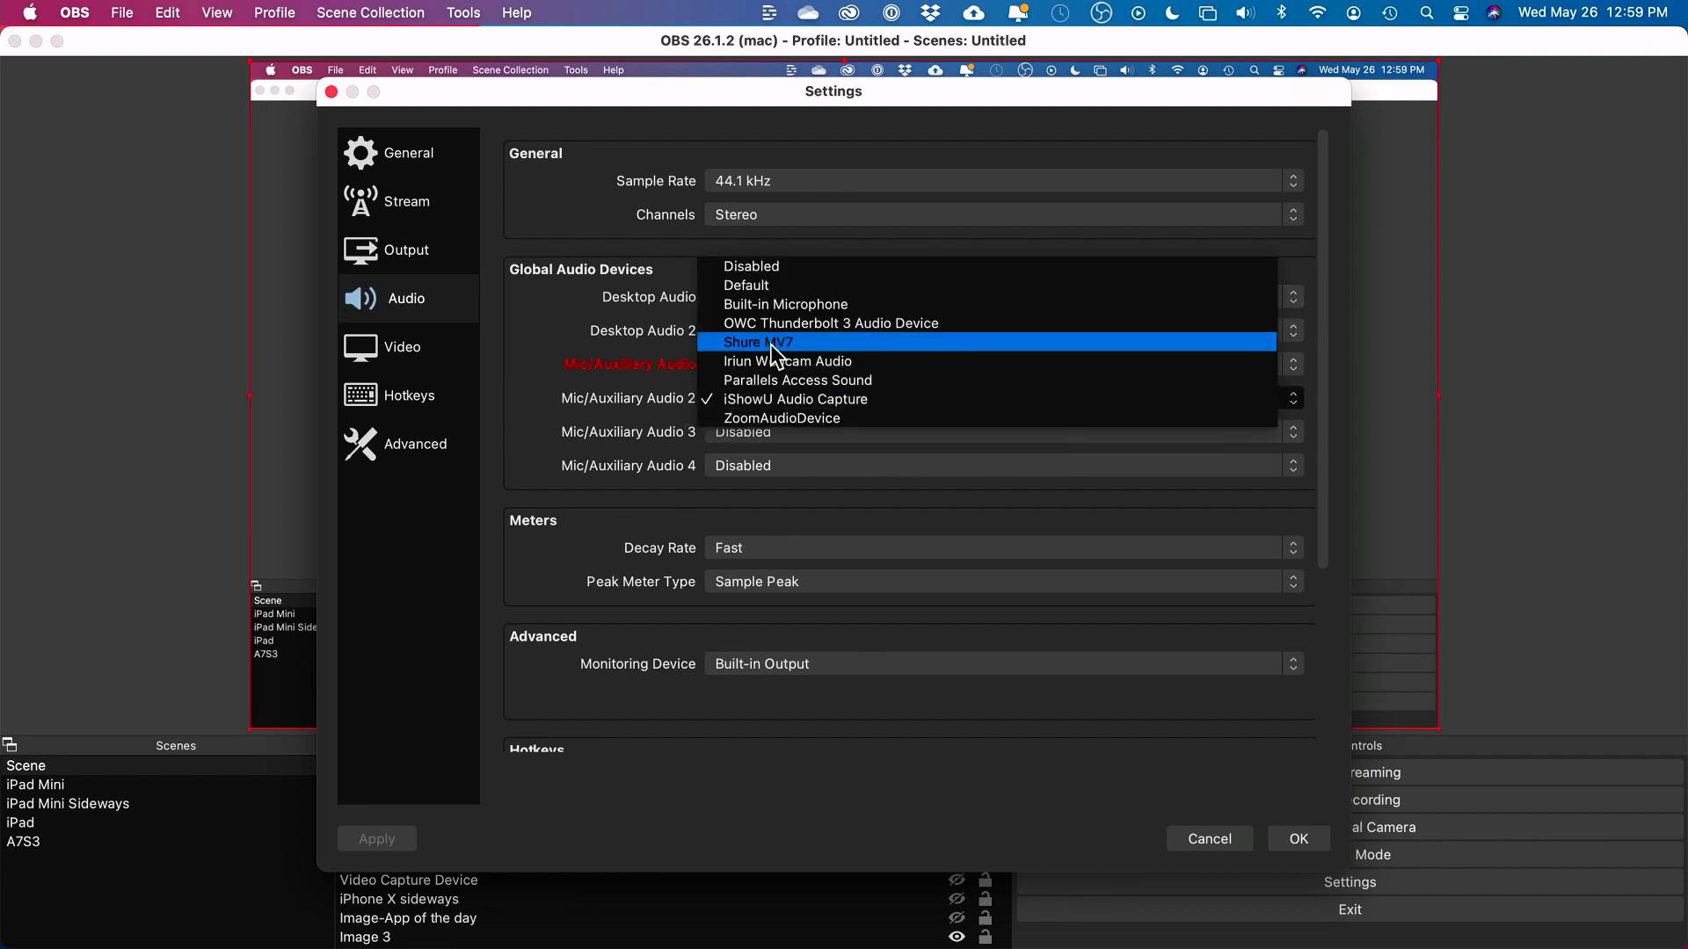
pyautogui.click(777, 345)
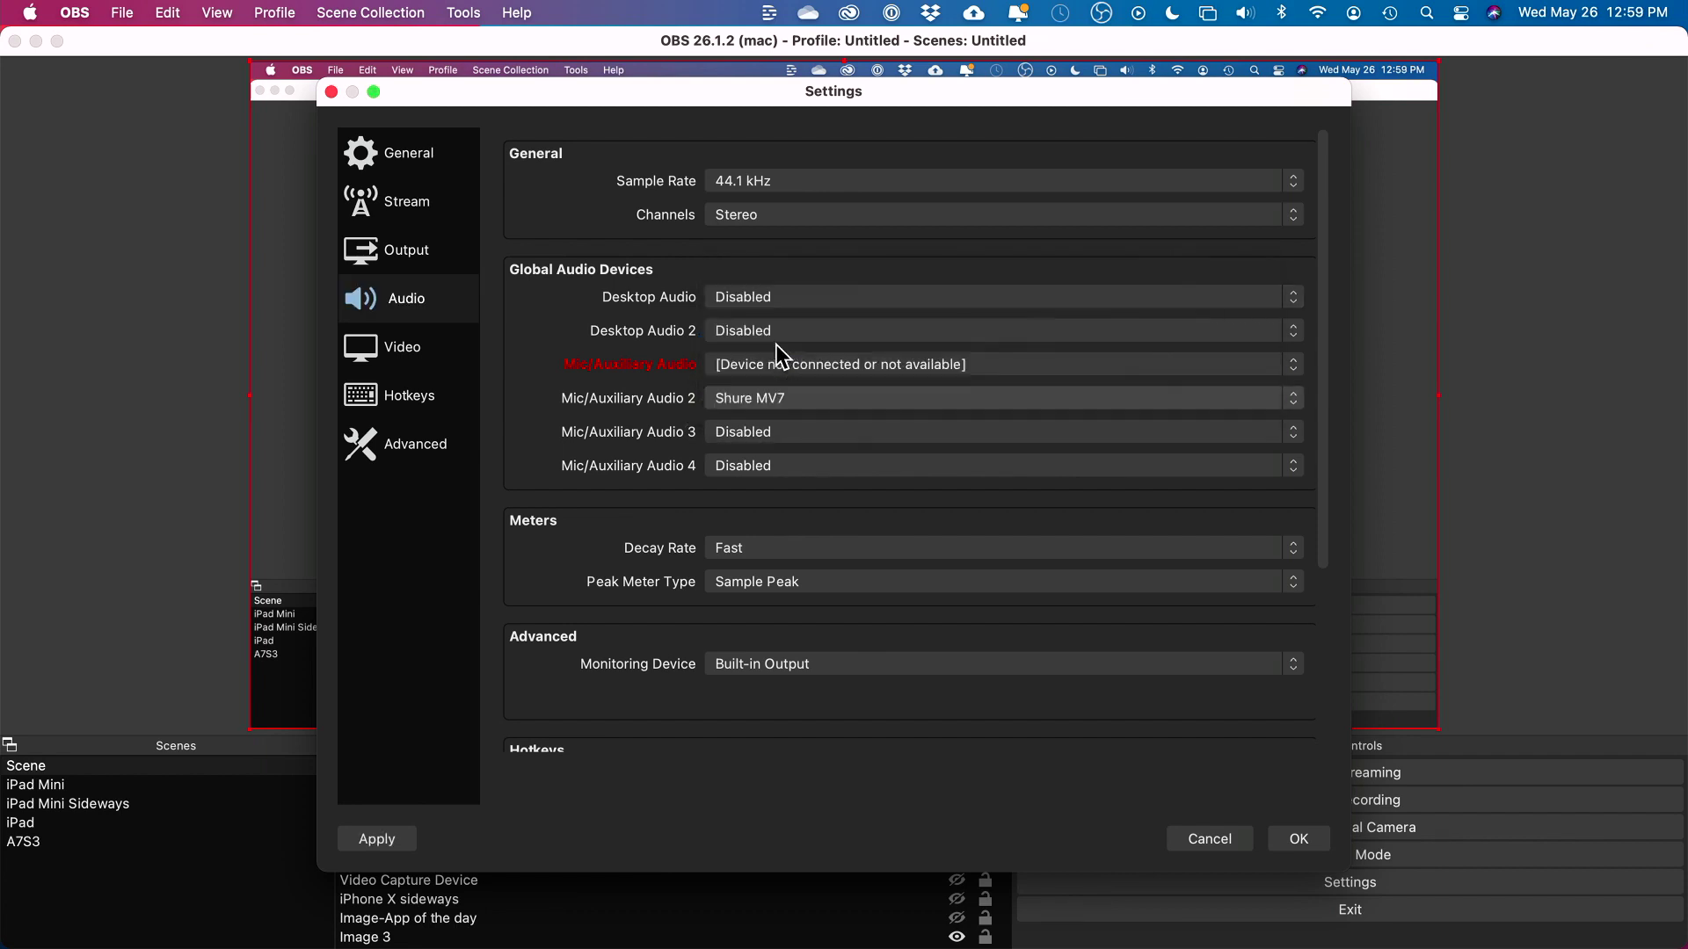
# - Review the base canvas resolution choices in the OBS video settings and open the output settings
pyautogui.click(414, 363)
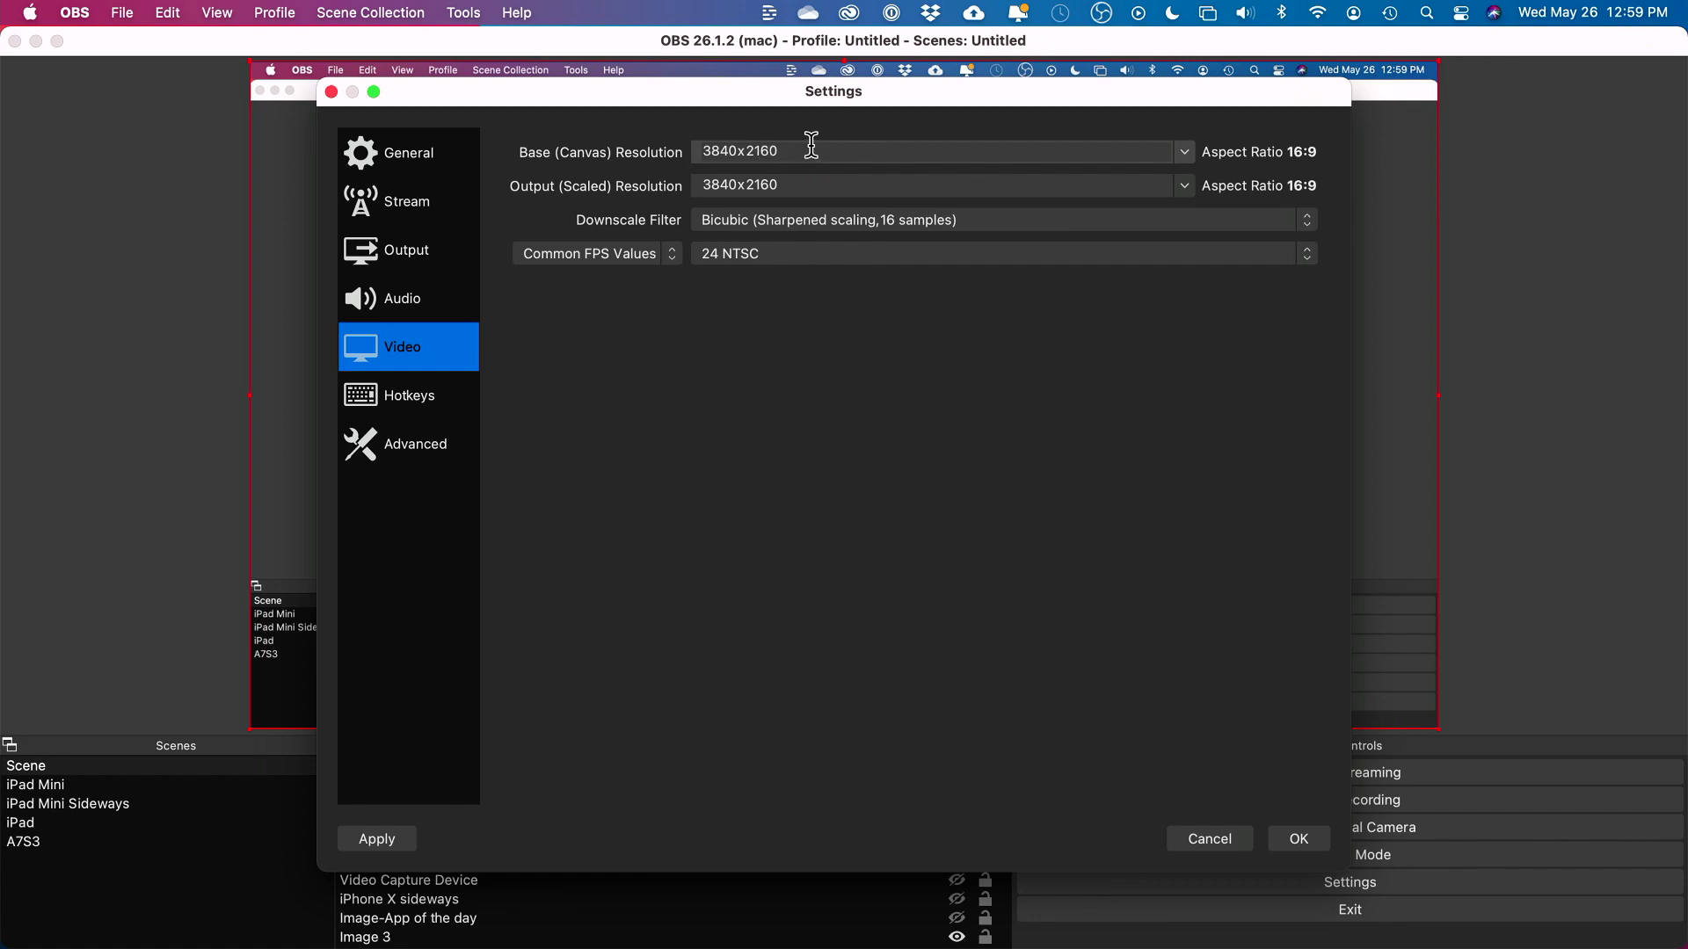
pyautogui.click(1186, 152)
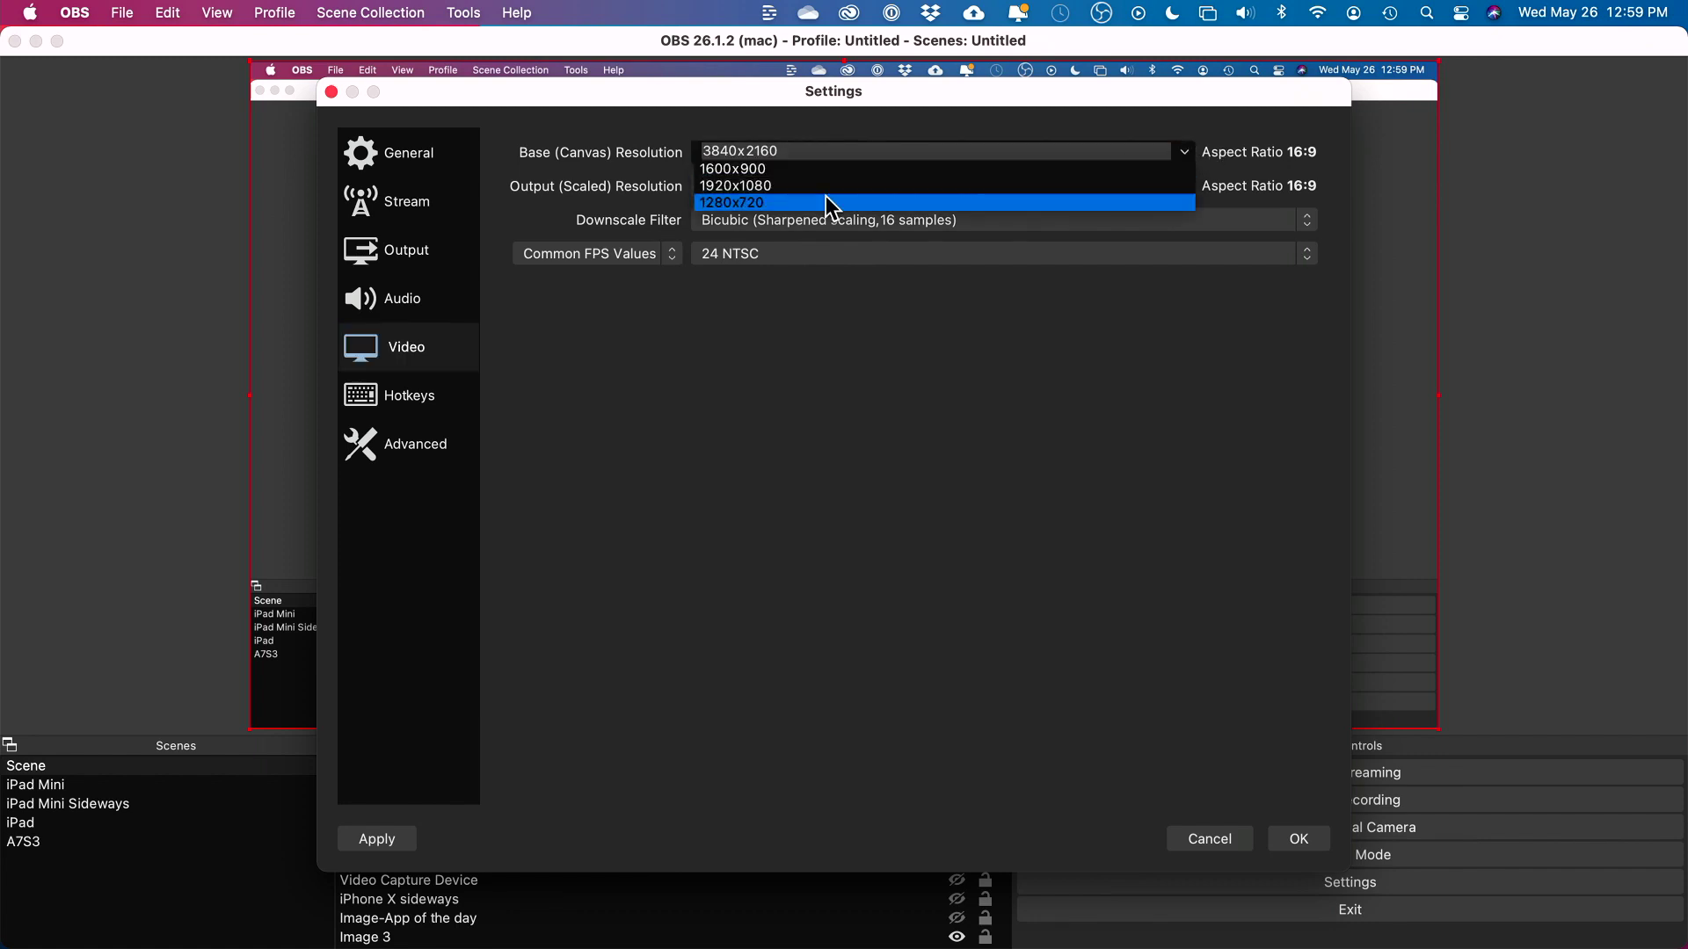
pyautogui.click(1188, 151)
pyautogui.click(407, 254)
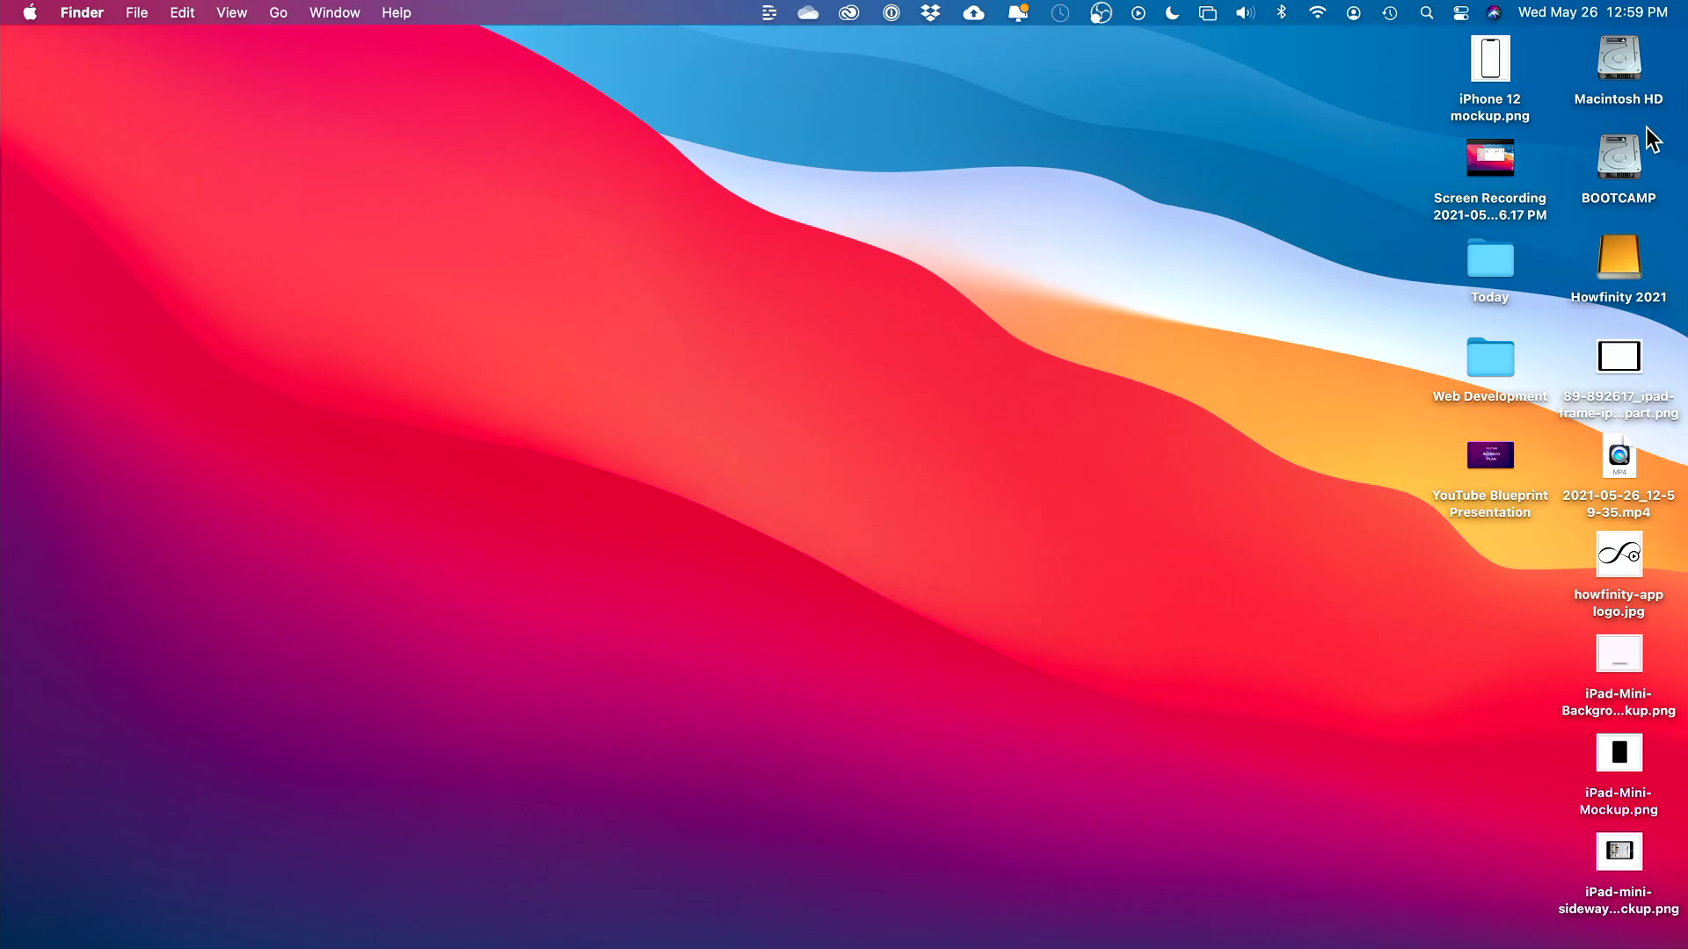
# - Open the Macintosh HD drive in Finder and briefly preview iPhone 12 mockup.png on the desktop
pyautogui.click(1628, 65)
pyautogui.doubleClick(1631, 68)
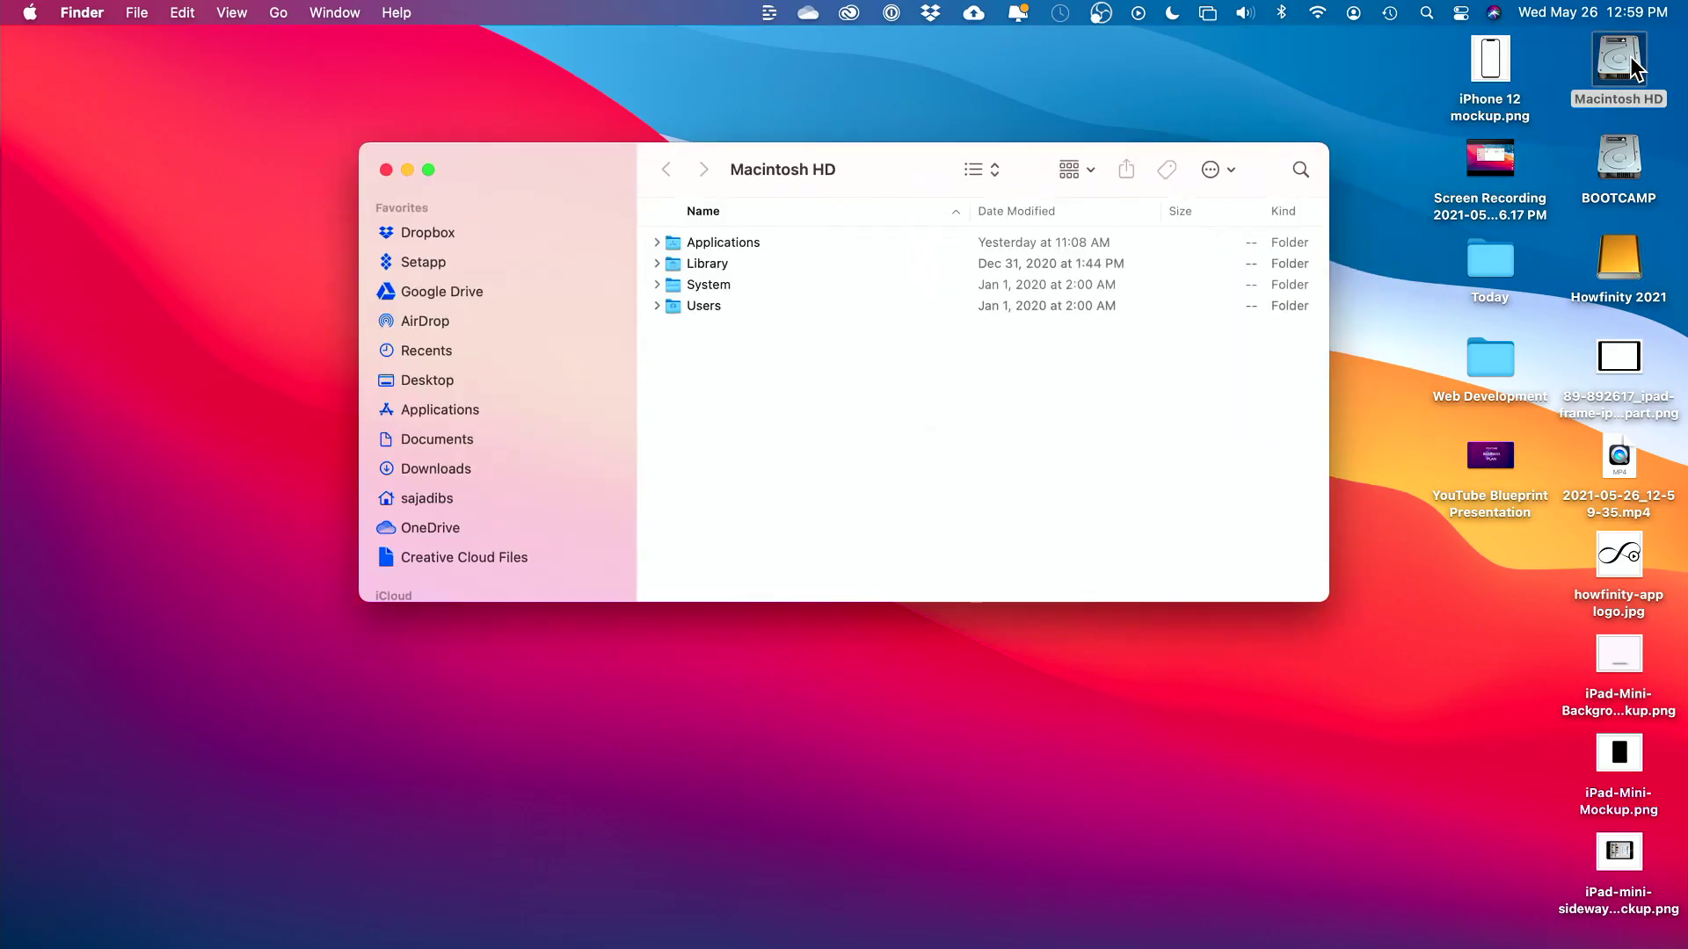
pyautogui.click(1514, 59)
pyautogui.press('space')
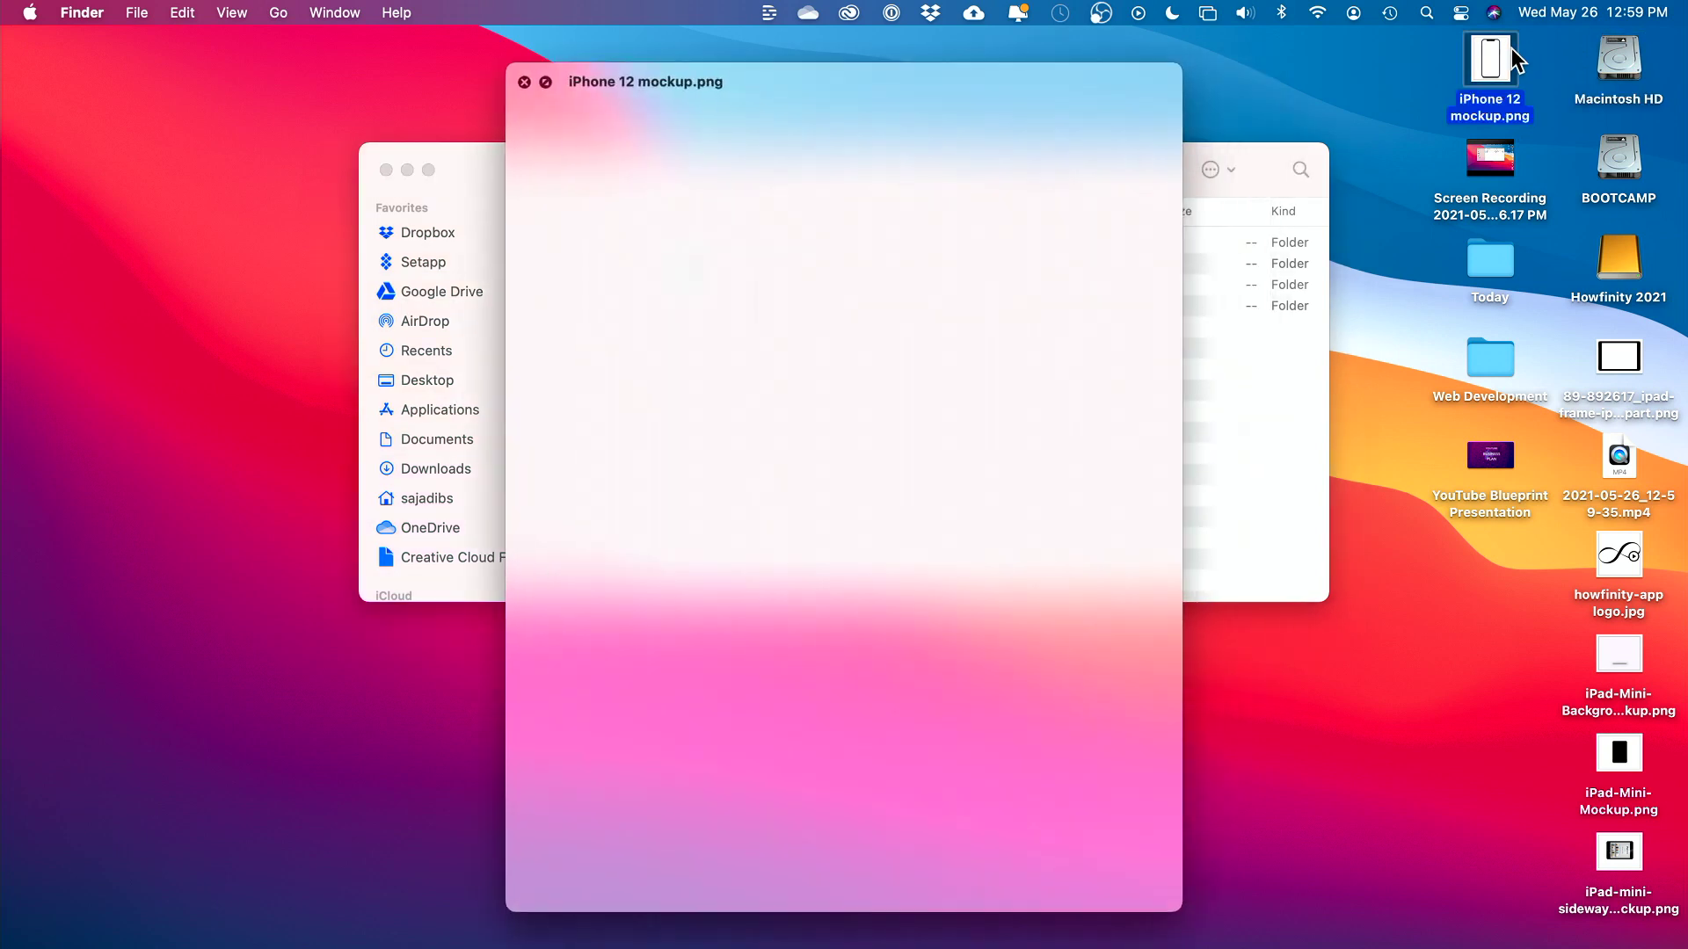
pyautogui.press('space')
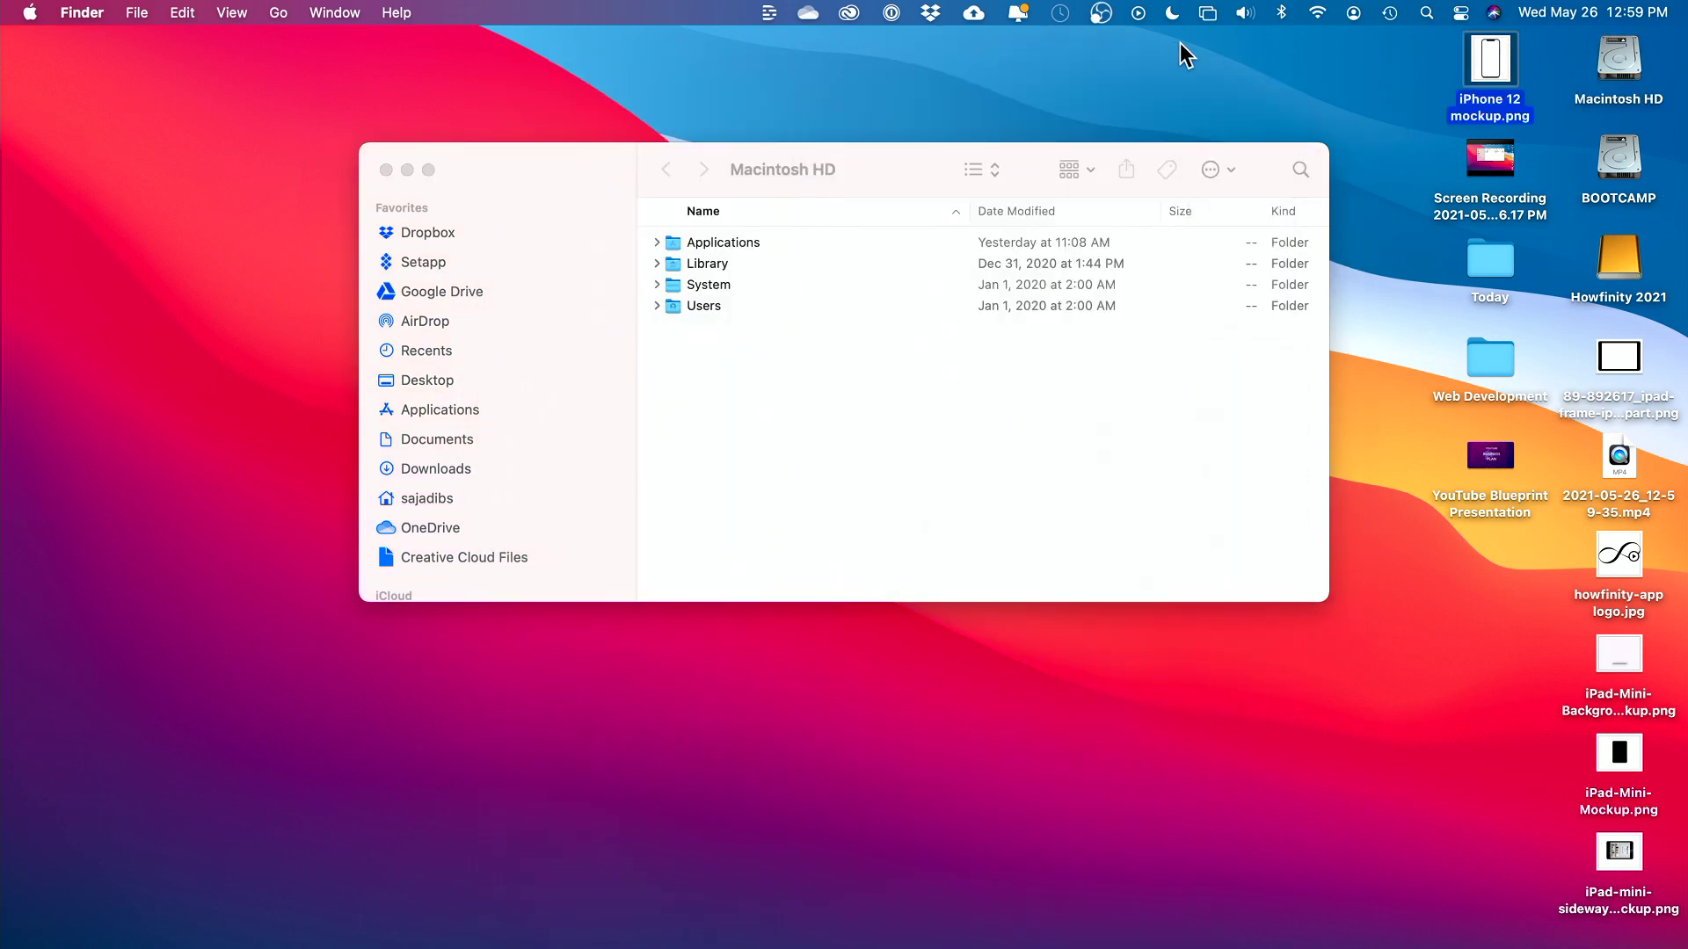
# - Switch from Finder back to OBS
pyautogui.press('super+Tab')
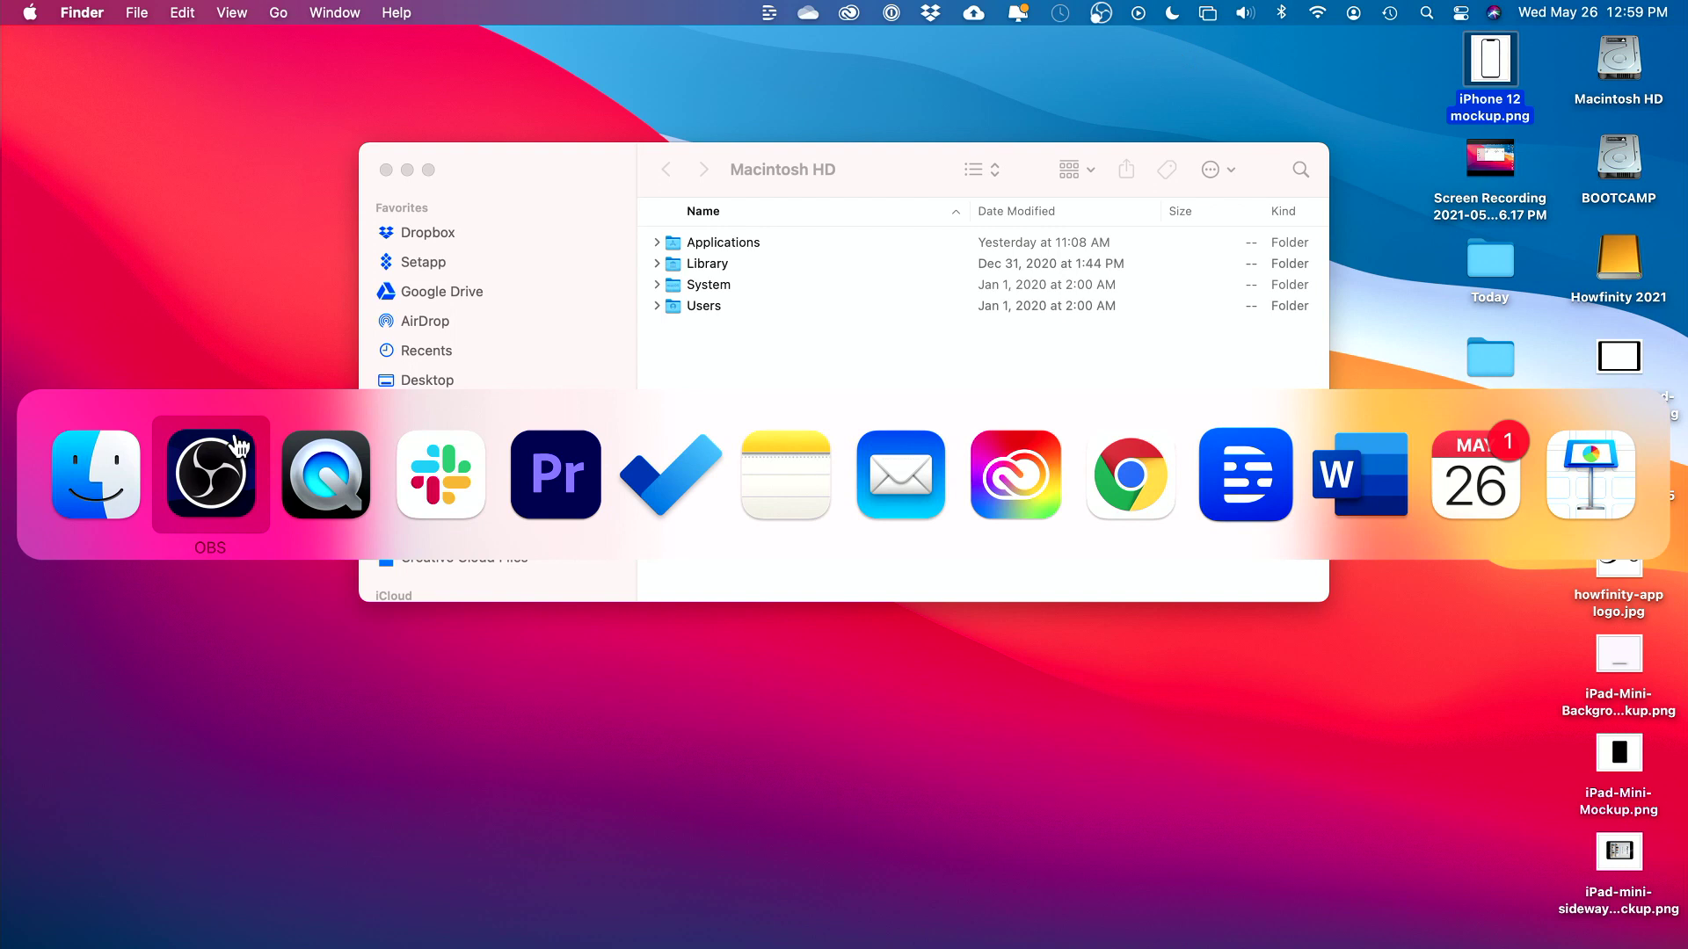
pyautogui.press('super+Tab')
pyautogui.click(231, 502)
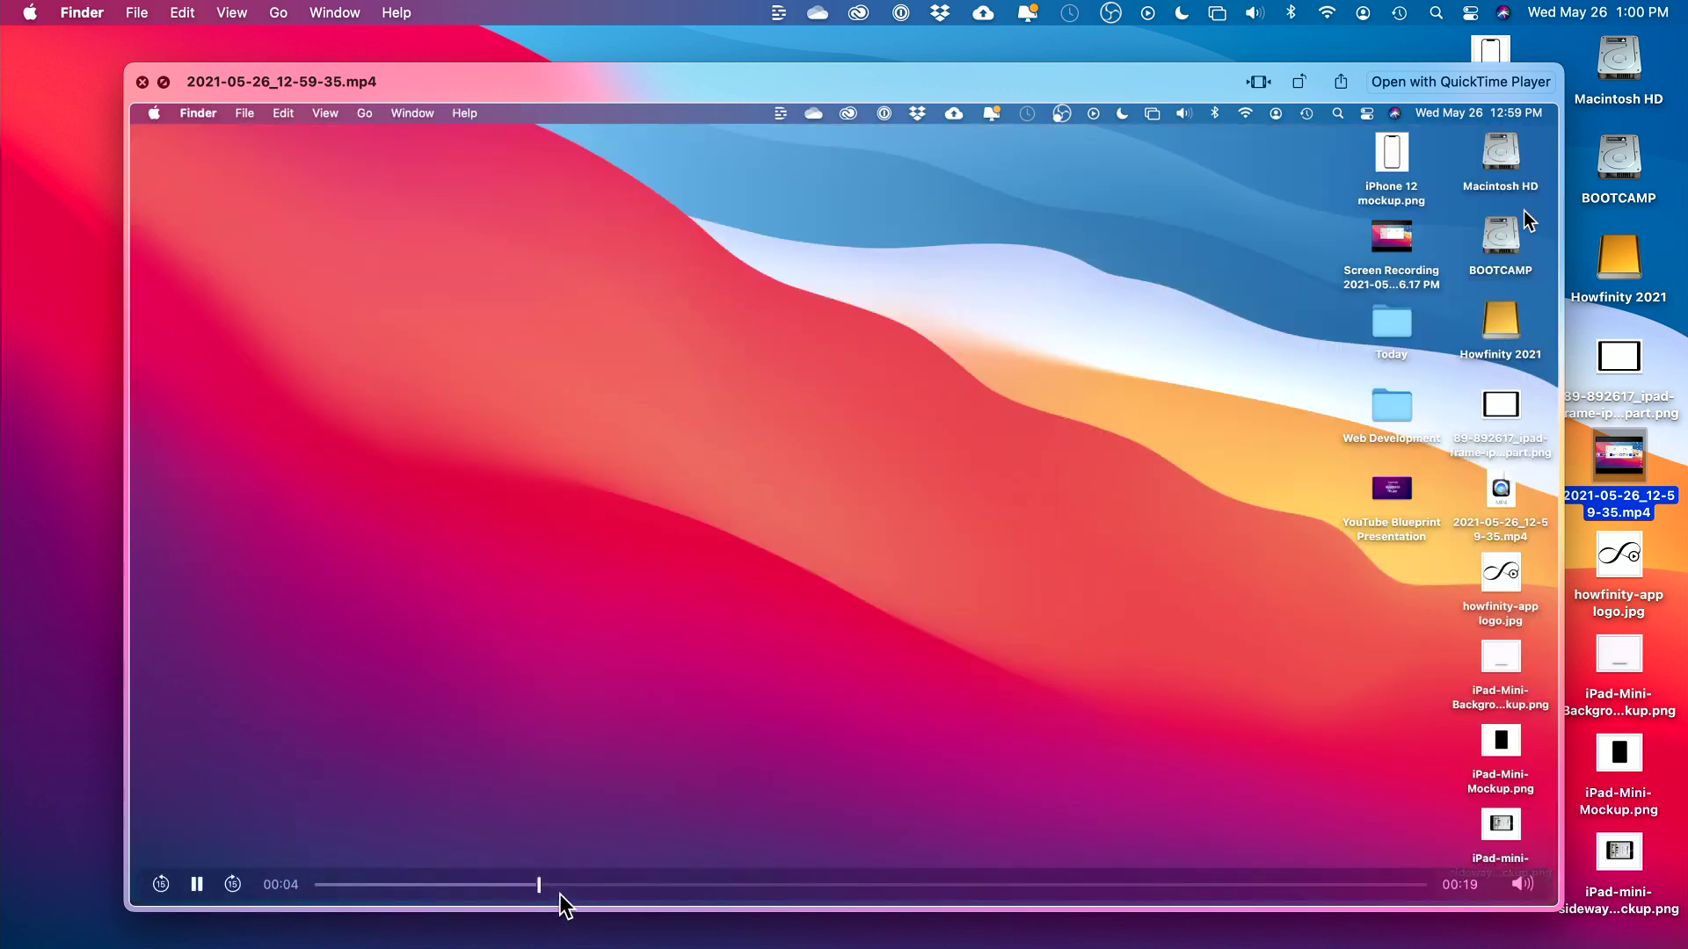
# - Scrub through the preview of 2021-05-26_12-59-35.mp4 and check the video's dimensions in its file info
pyautogui.moveTo(545, 884); pyautogui.dragTo(690, 925)
pyautogui.press('space')
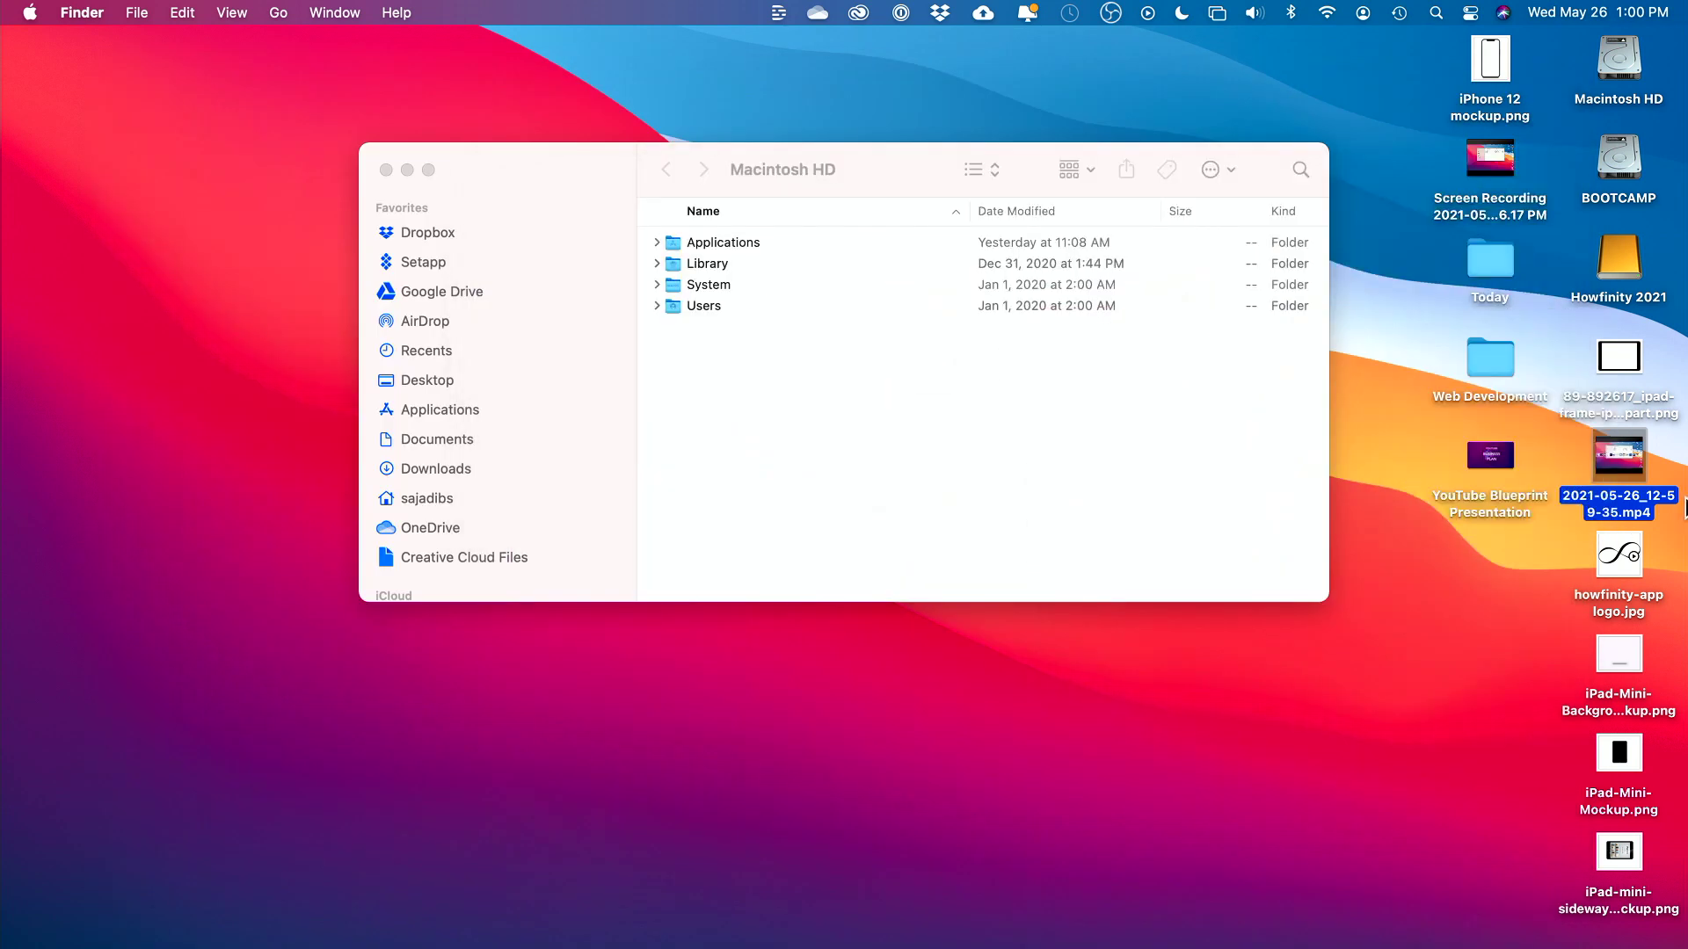
pyautogui.press('super+i')
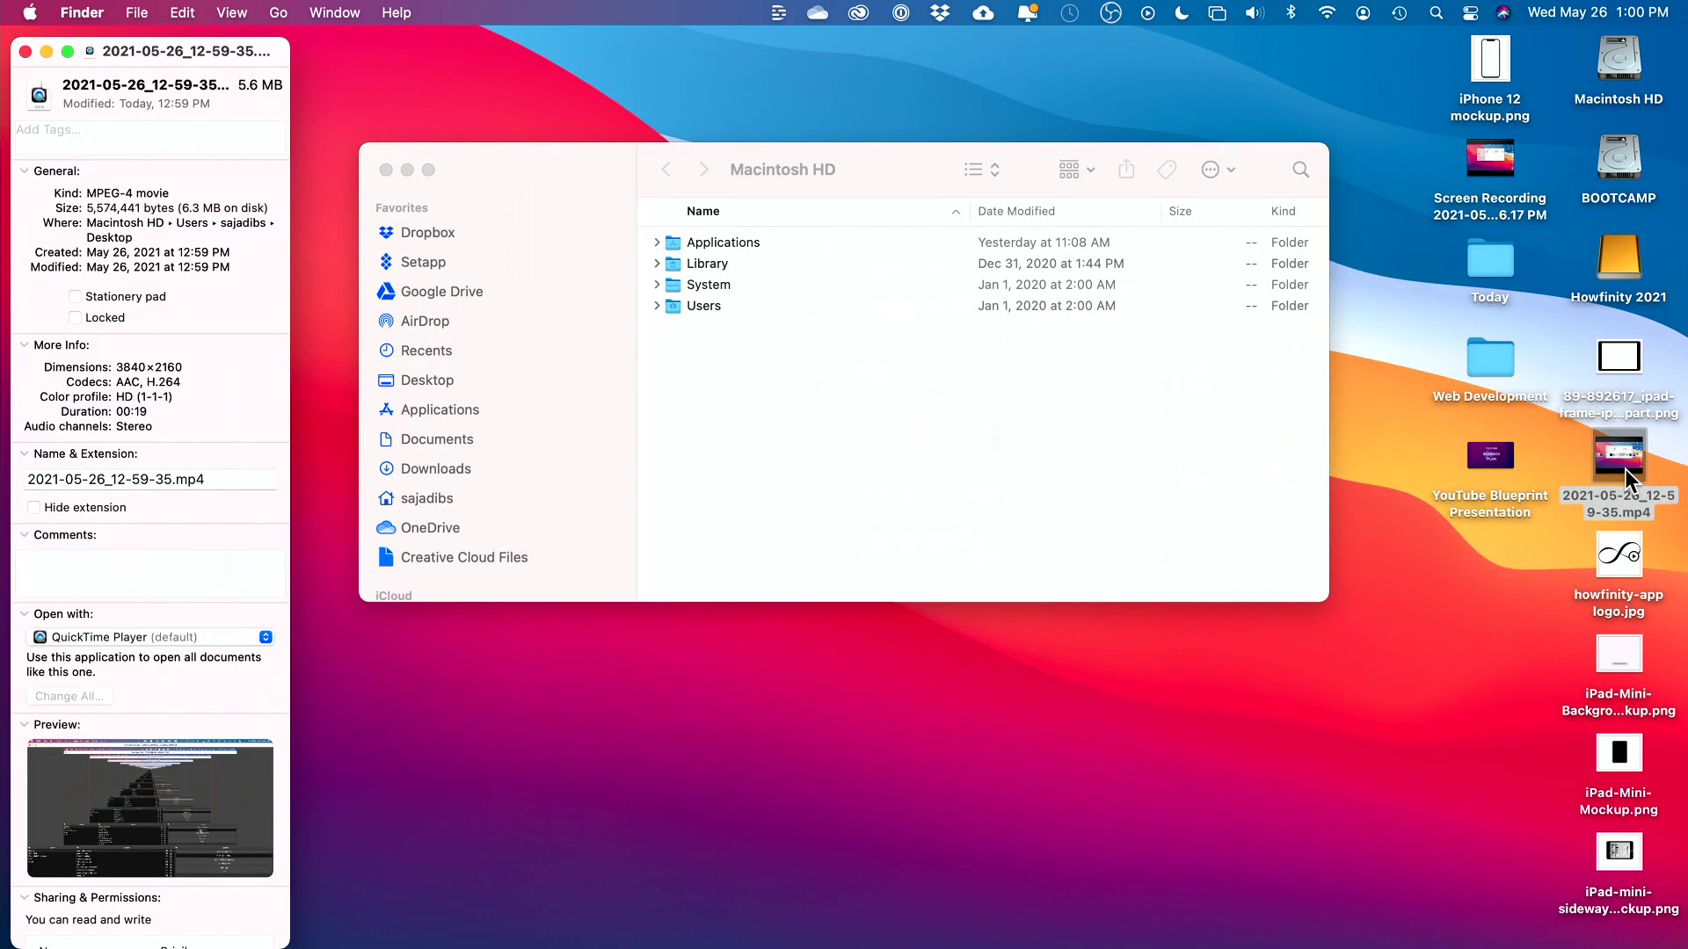
pyautogui.moveTo(117, 366); pyautogui.dragTo(203, 364)
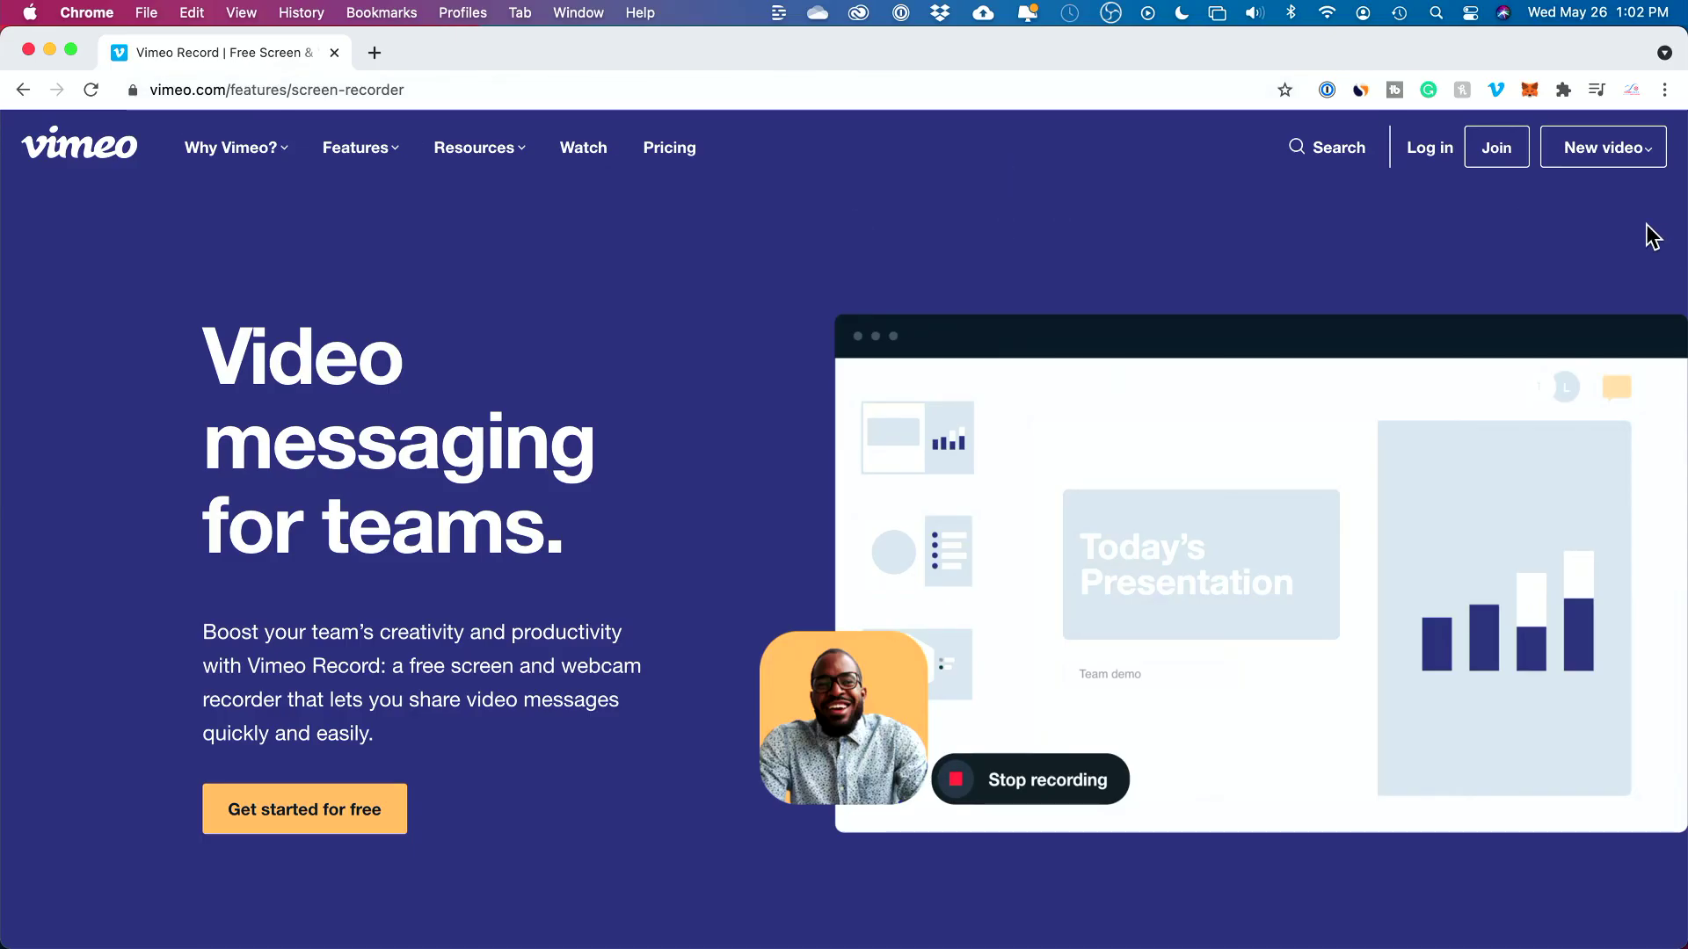
# - In Chrome, choose Vimeo's option to record the screen and open the Vimeo Record extension
pyautogui.click(1593, 158)
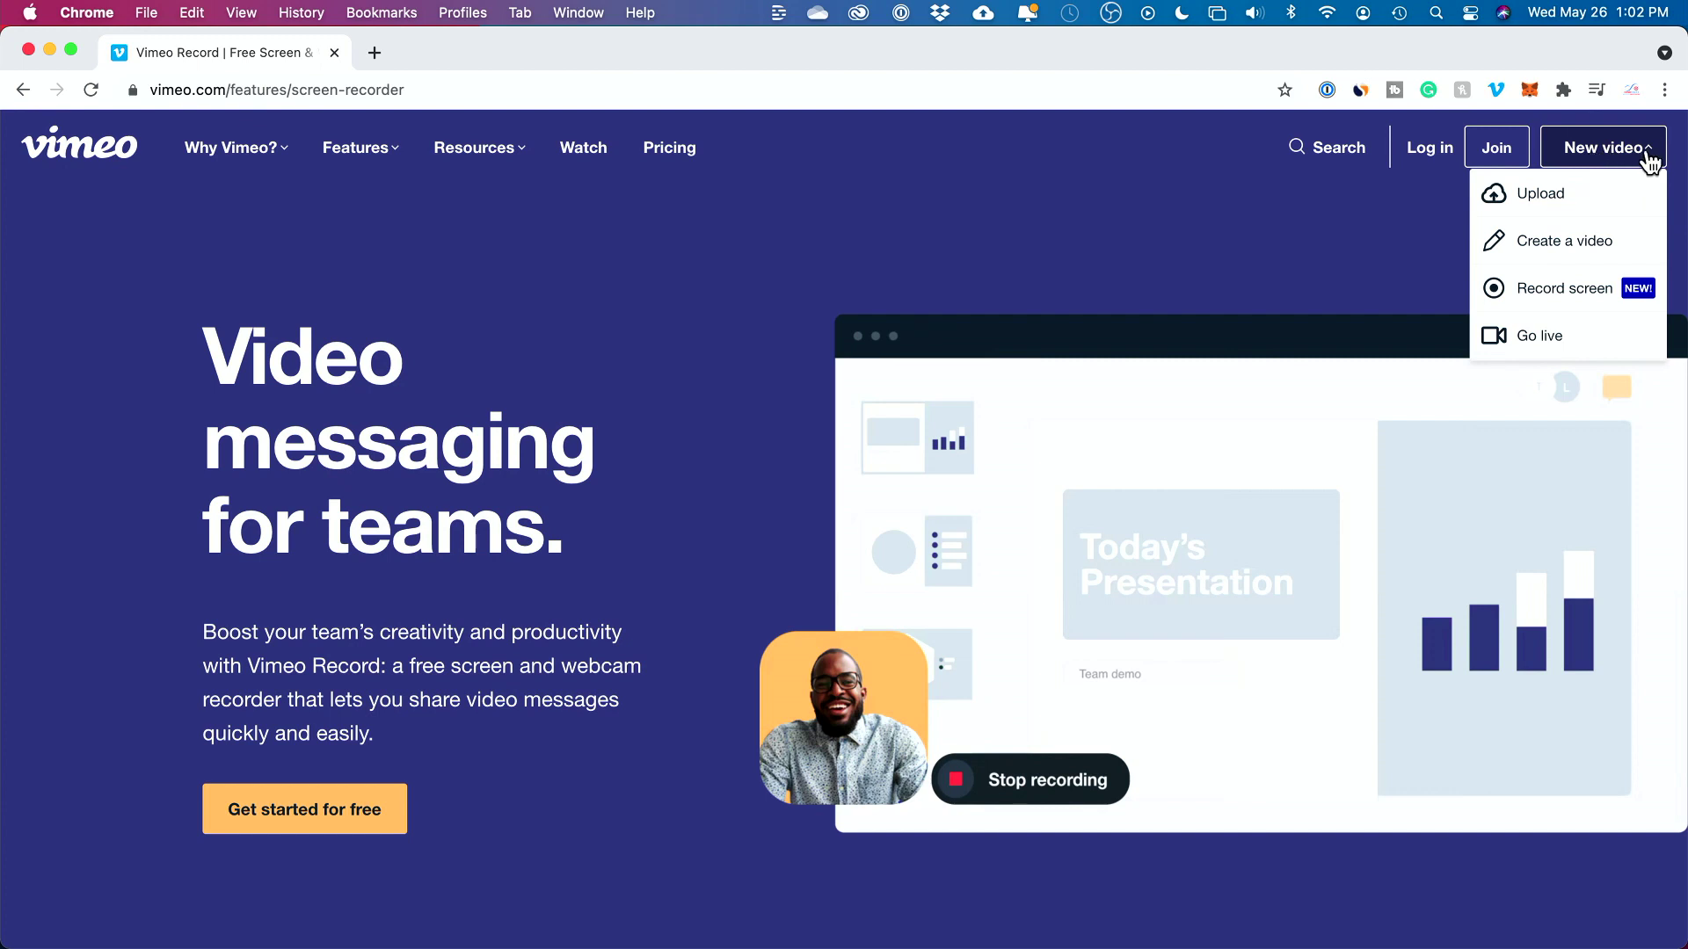
pyautogui.click(1566, 293)
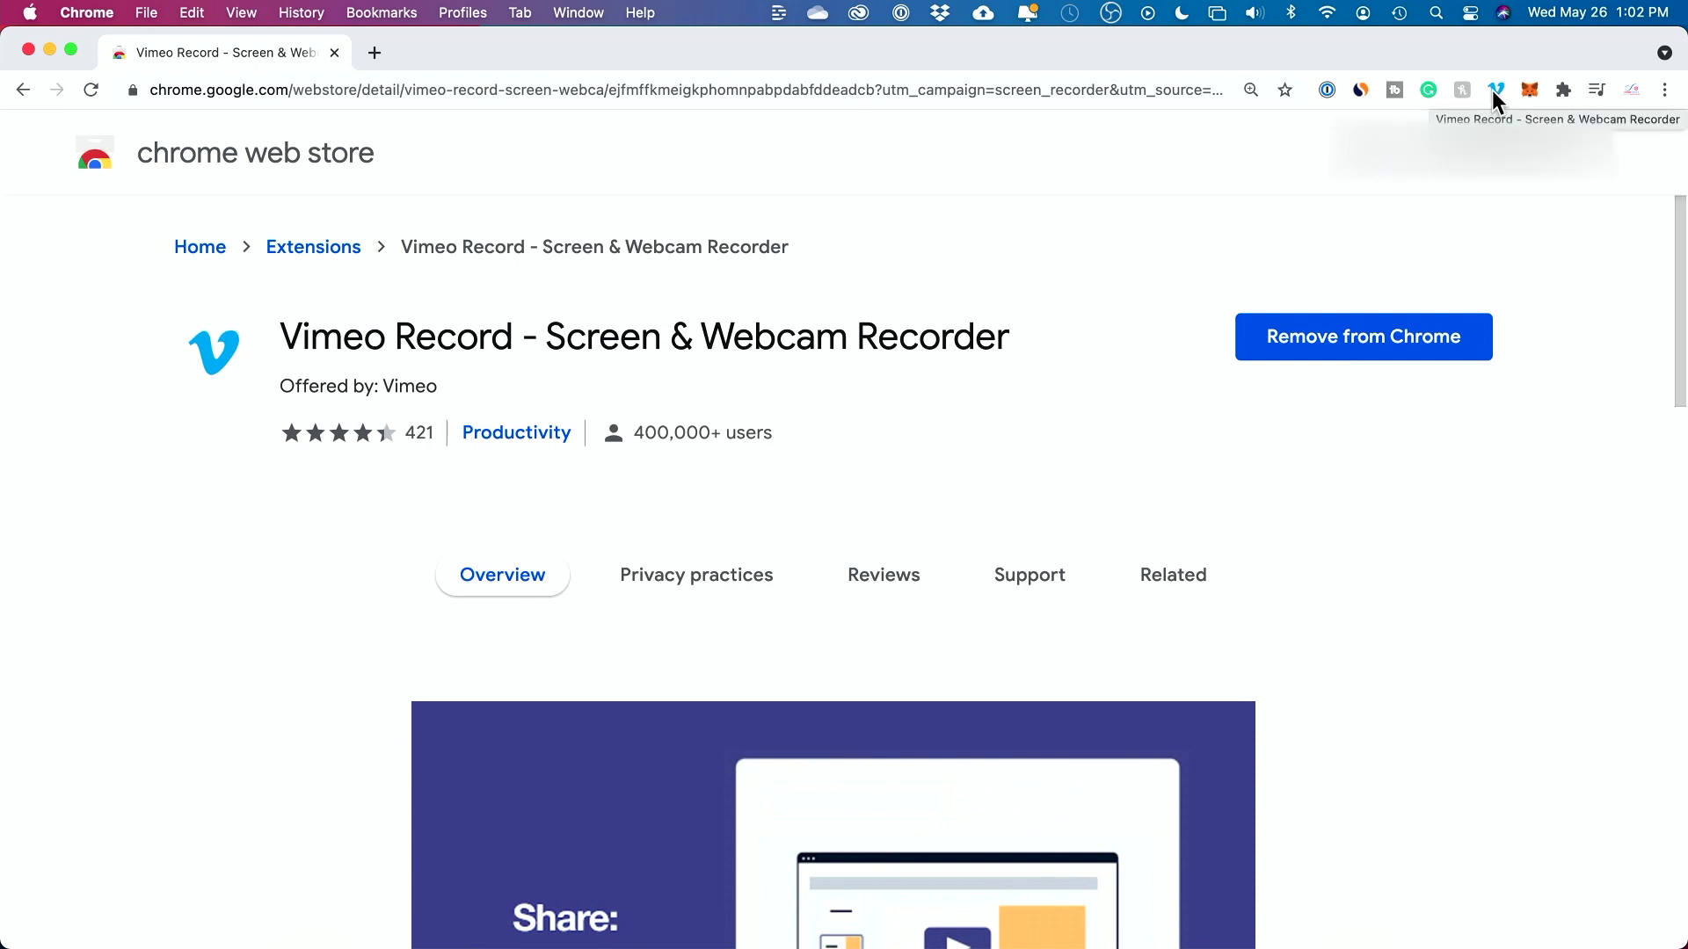
pyautogui.click(1495, 92)
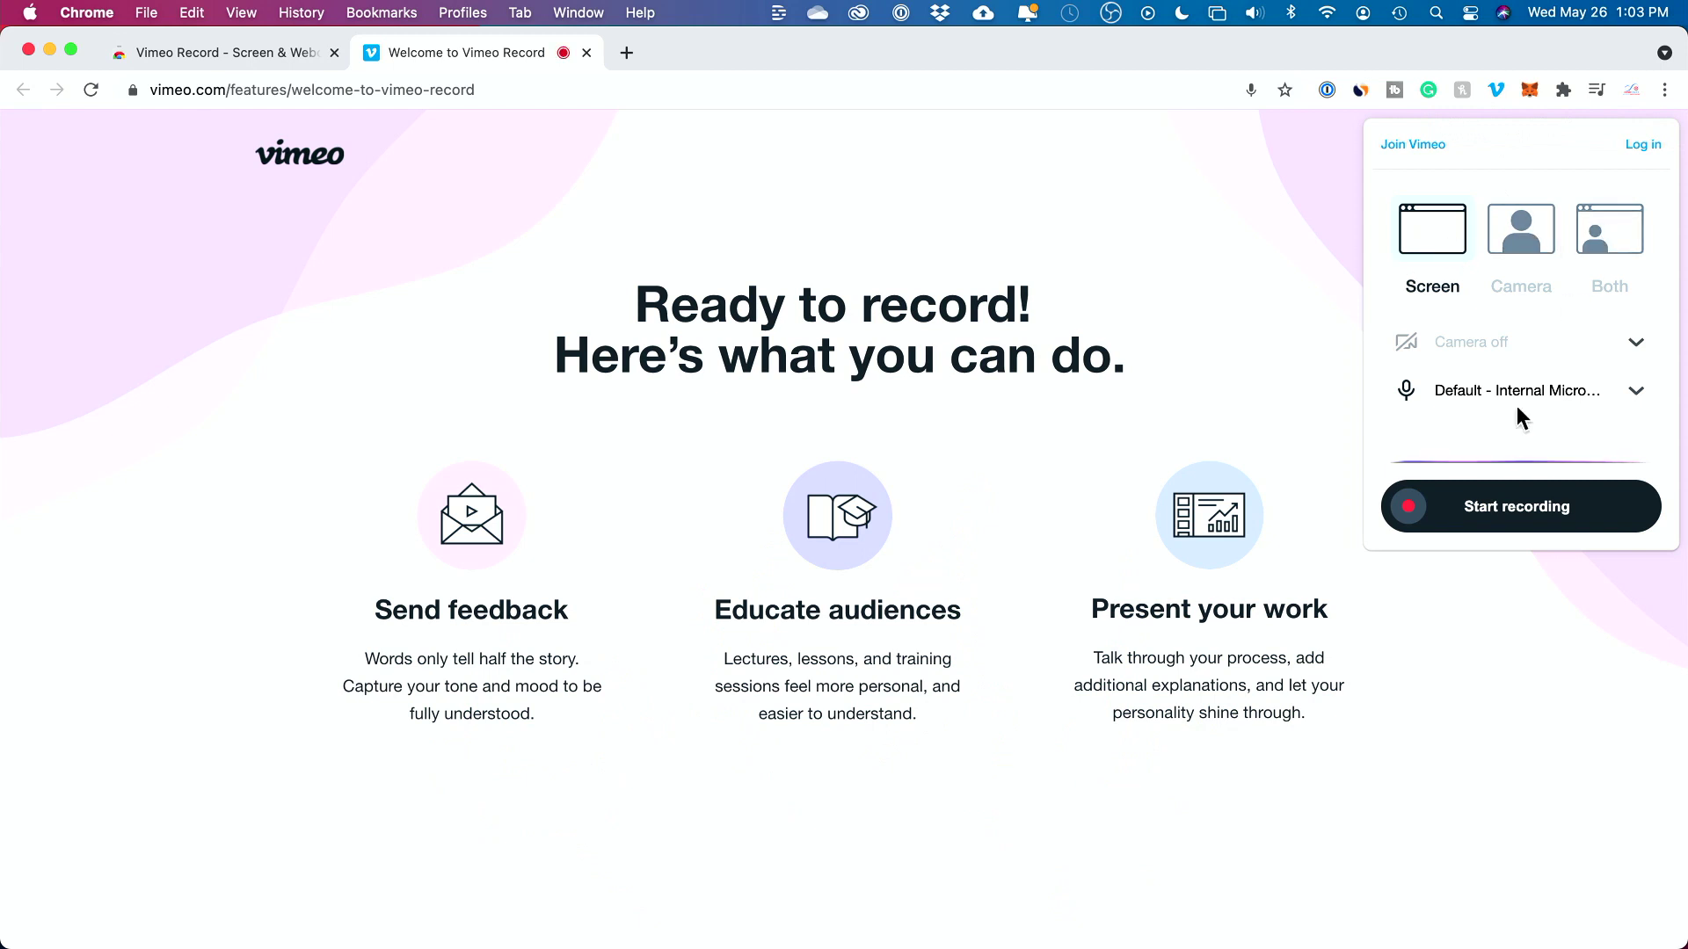
# - Record the entire screen in Vimeo Record with the Shure MV7 microphone, and end the recording by stopping the share
pyautogui.click(1473, 399)
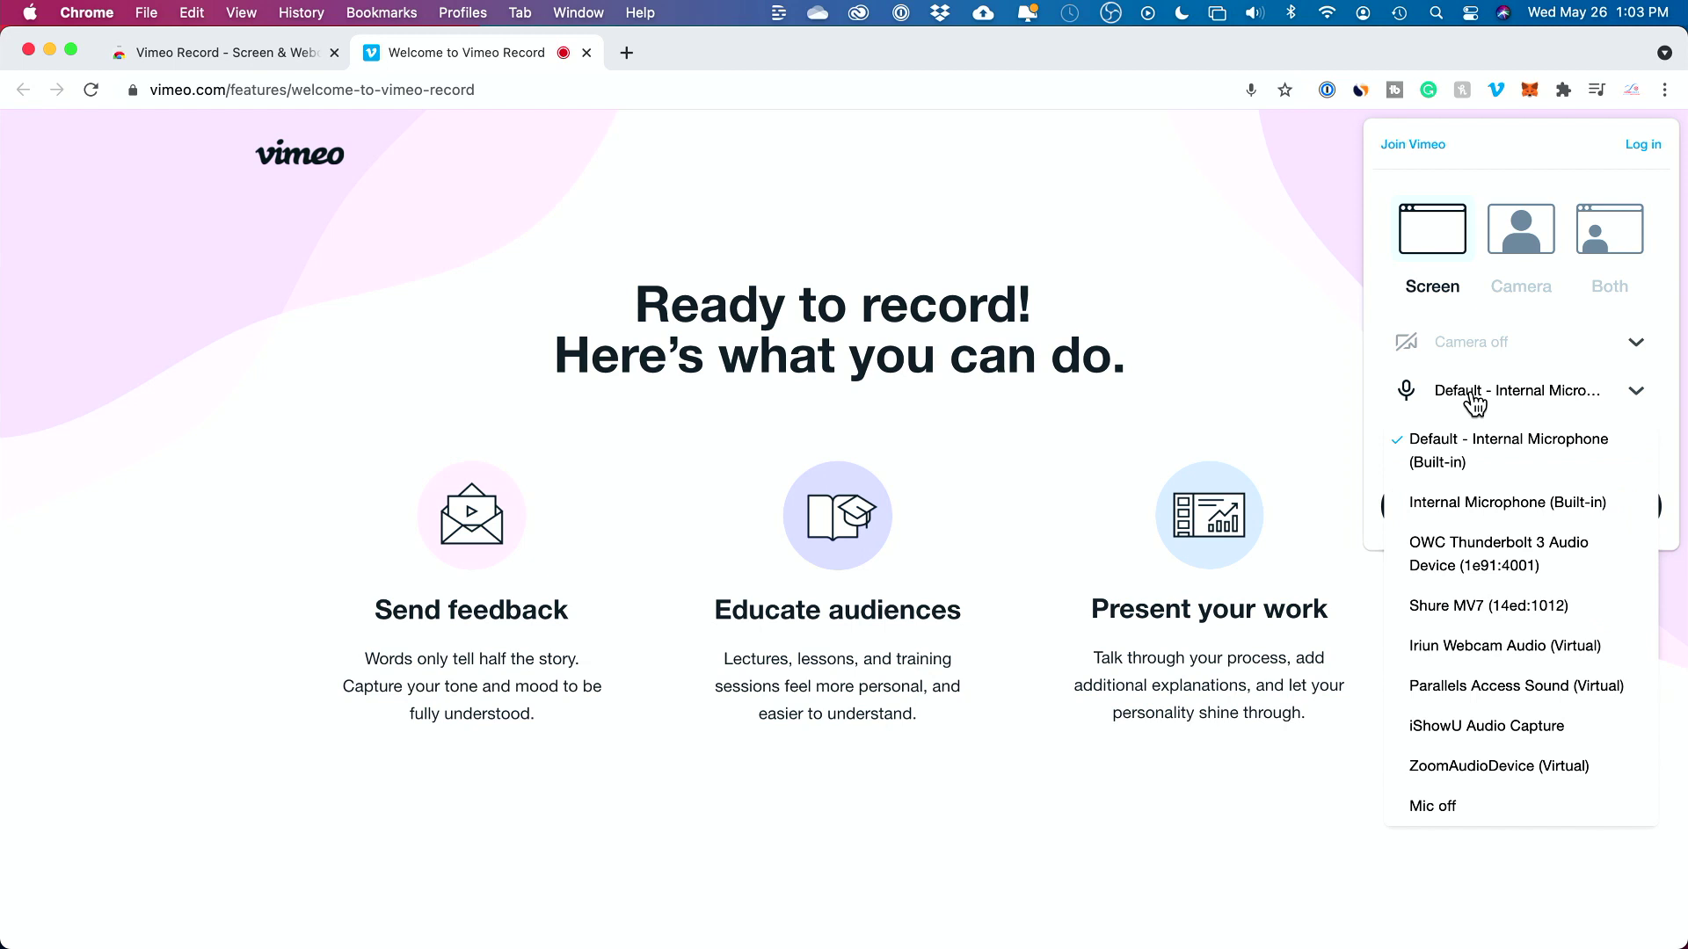
pyautogui.click(1486, 606)
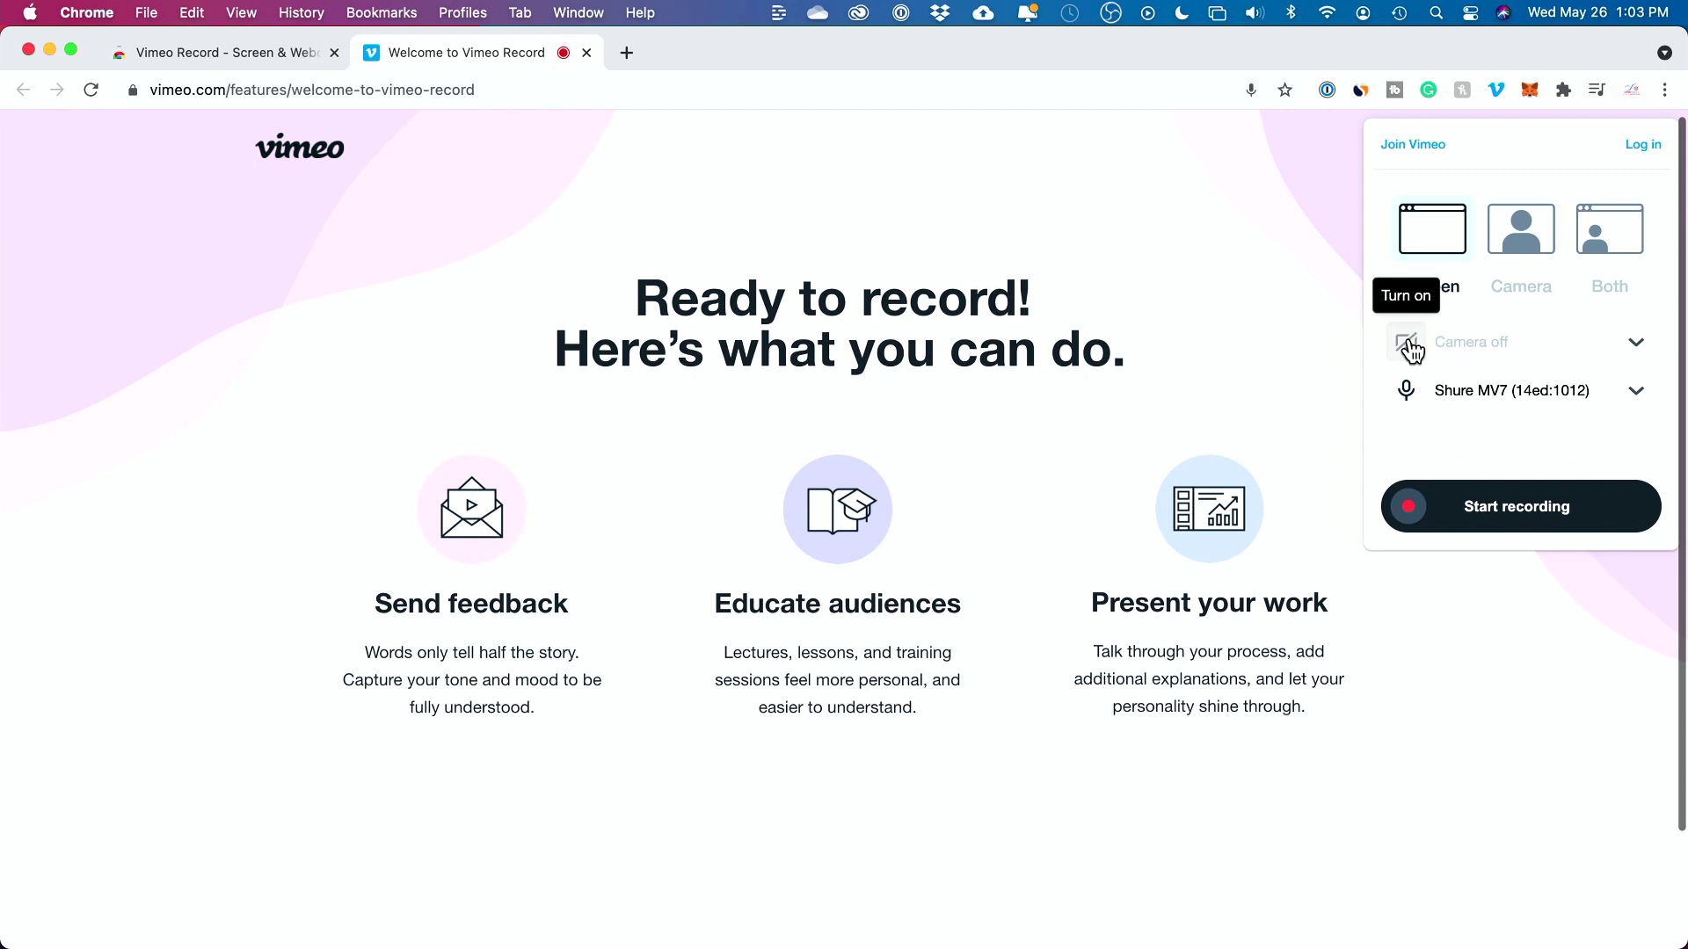
pyautogui.click(1464, 521)
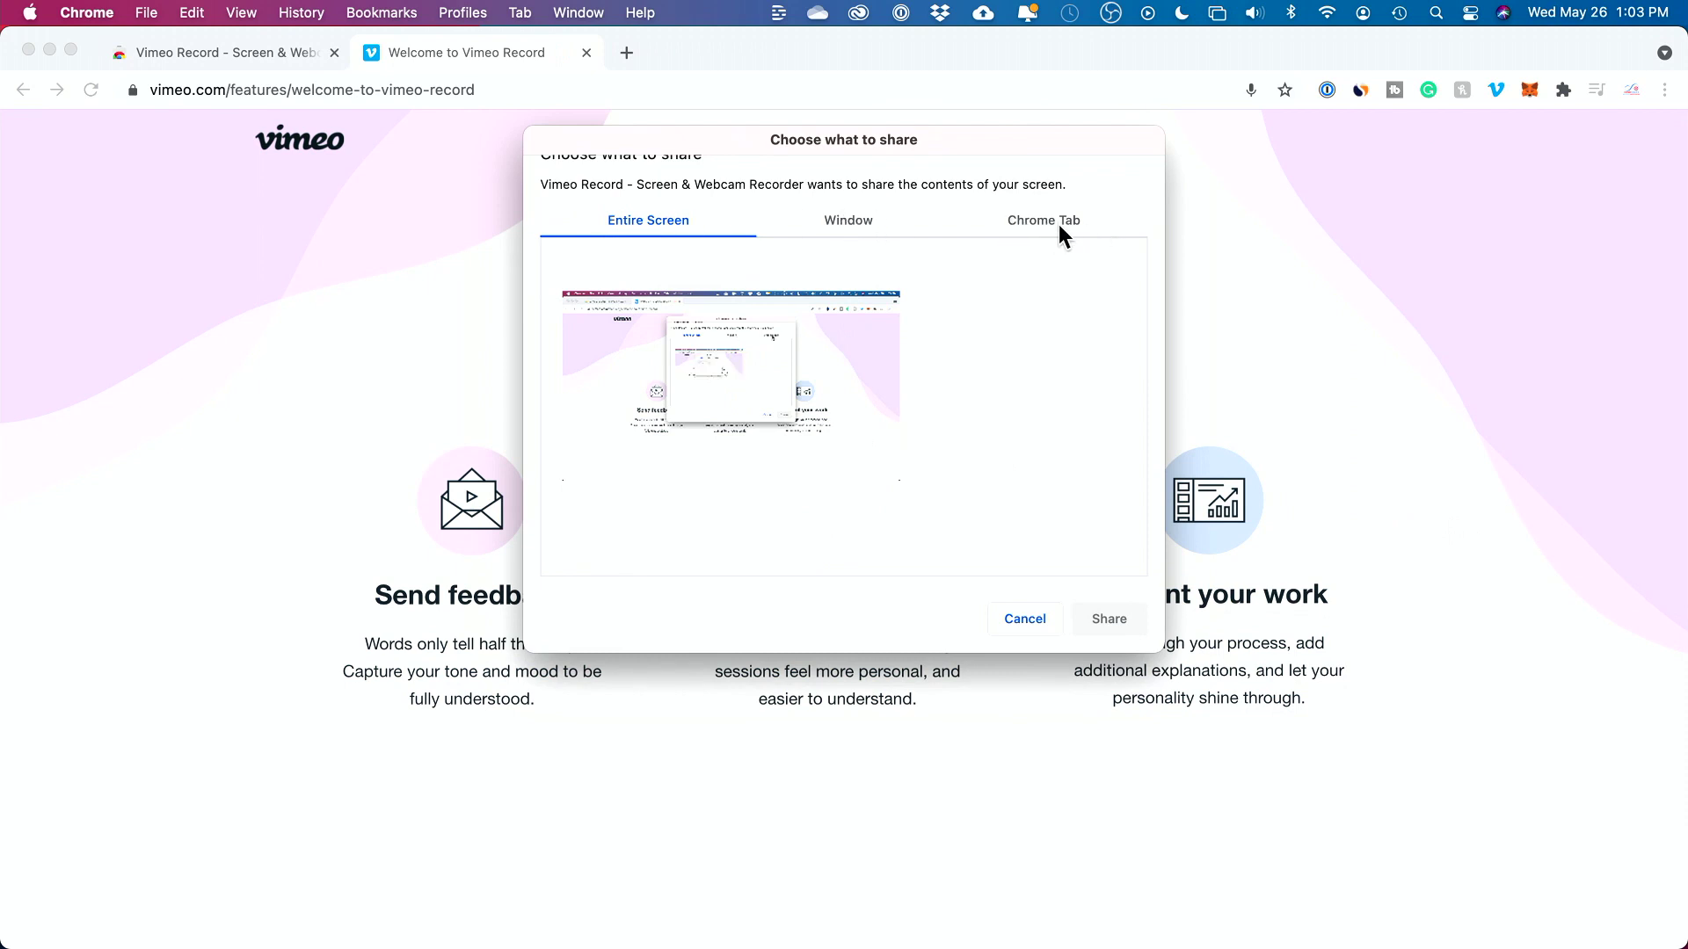
pyautogui.click(798, 372)
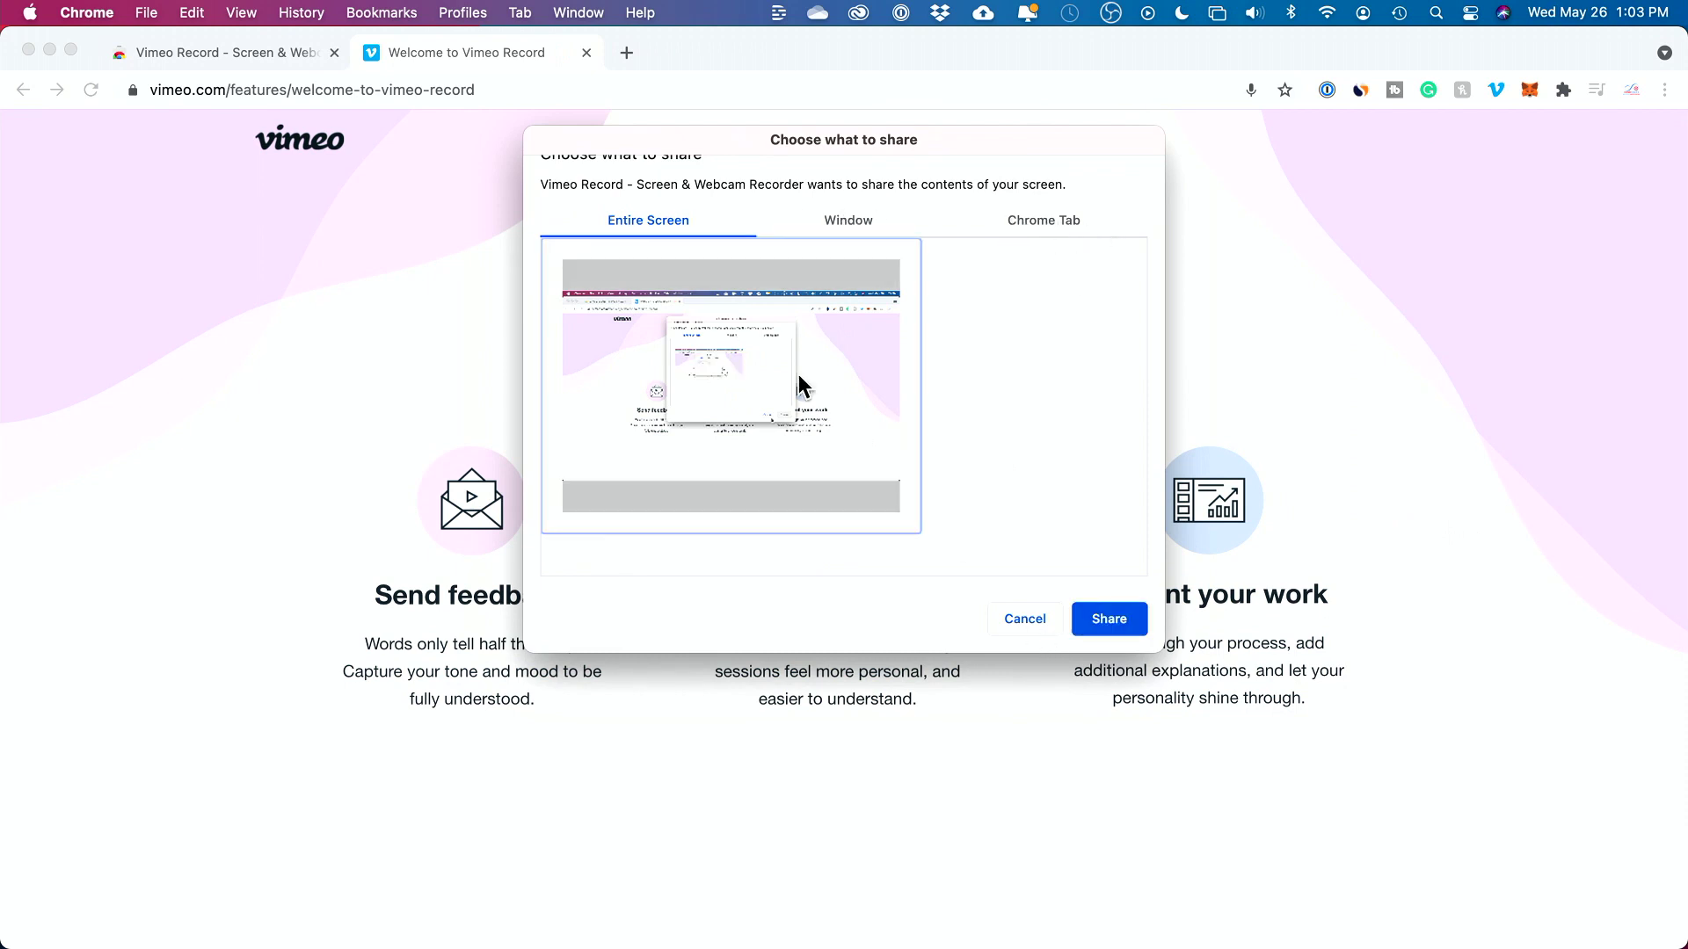
pyautogui.click(1111, 630)
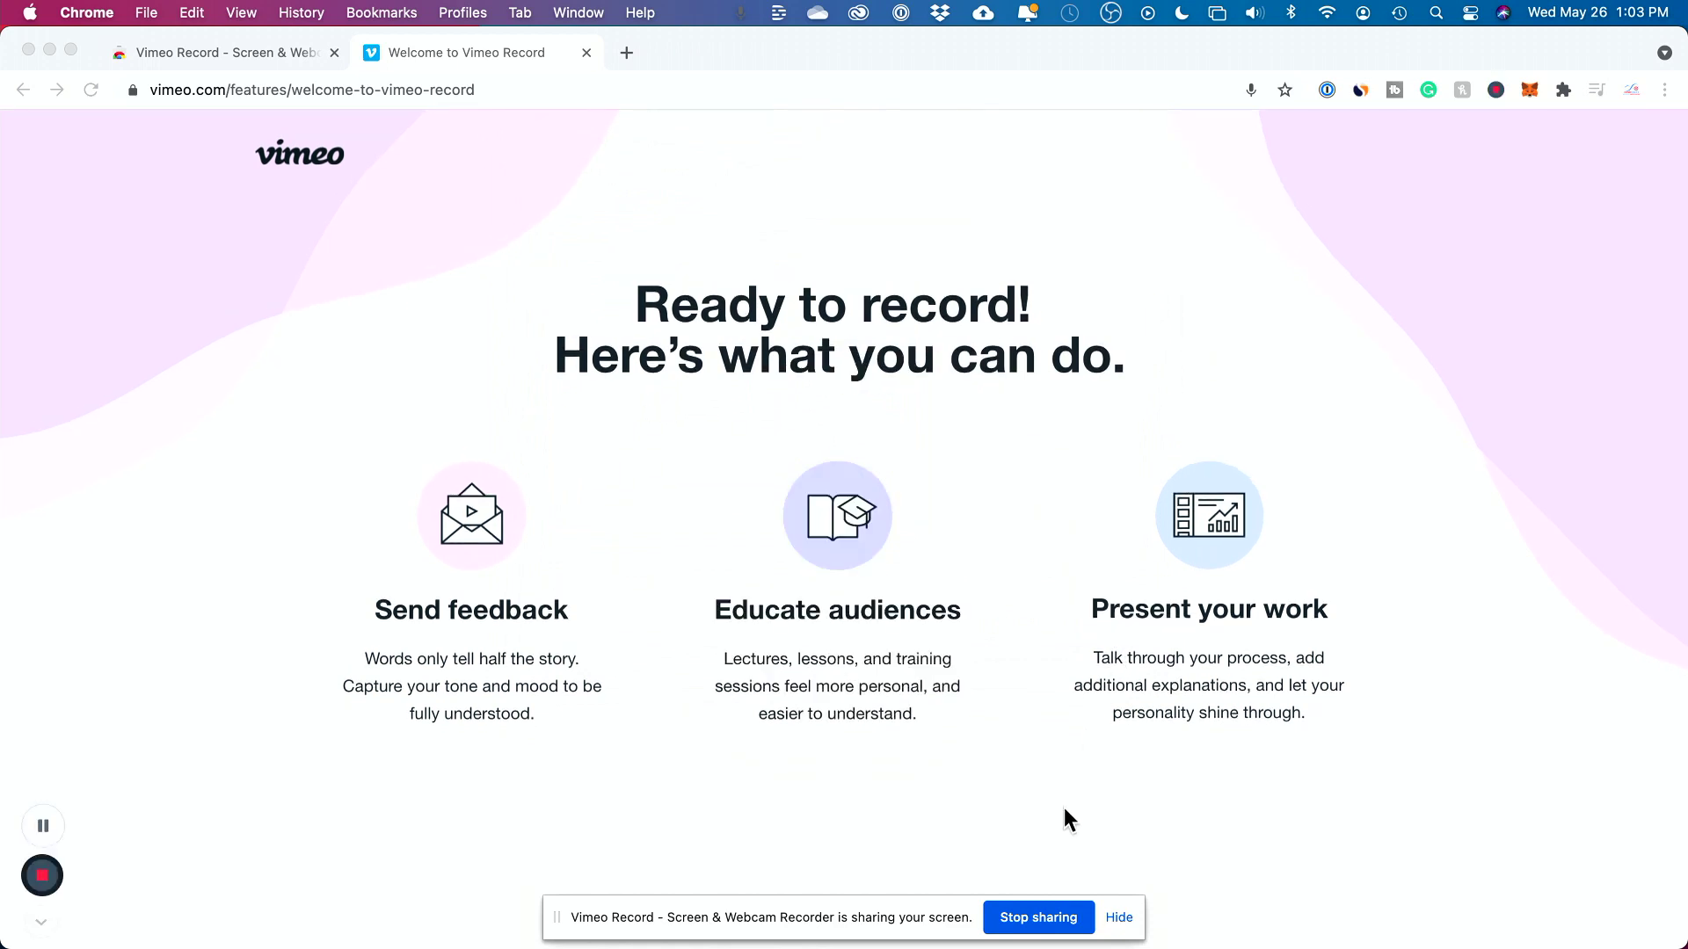
pyautogui.click(1020, 918)
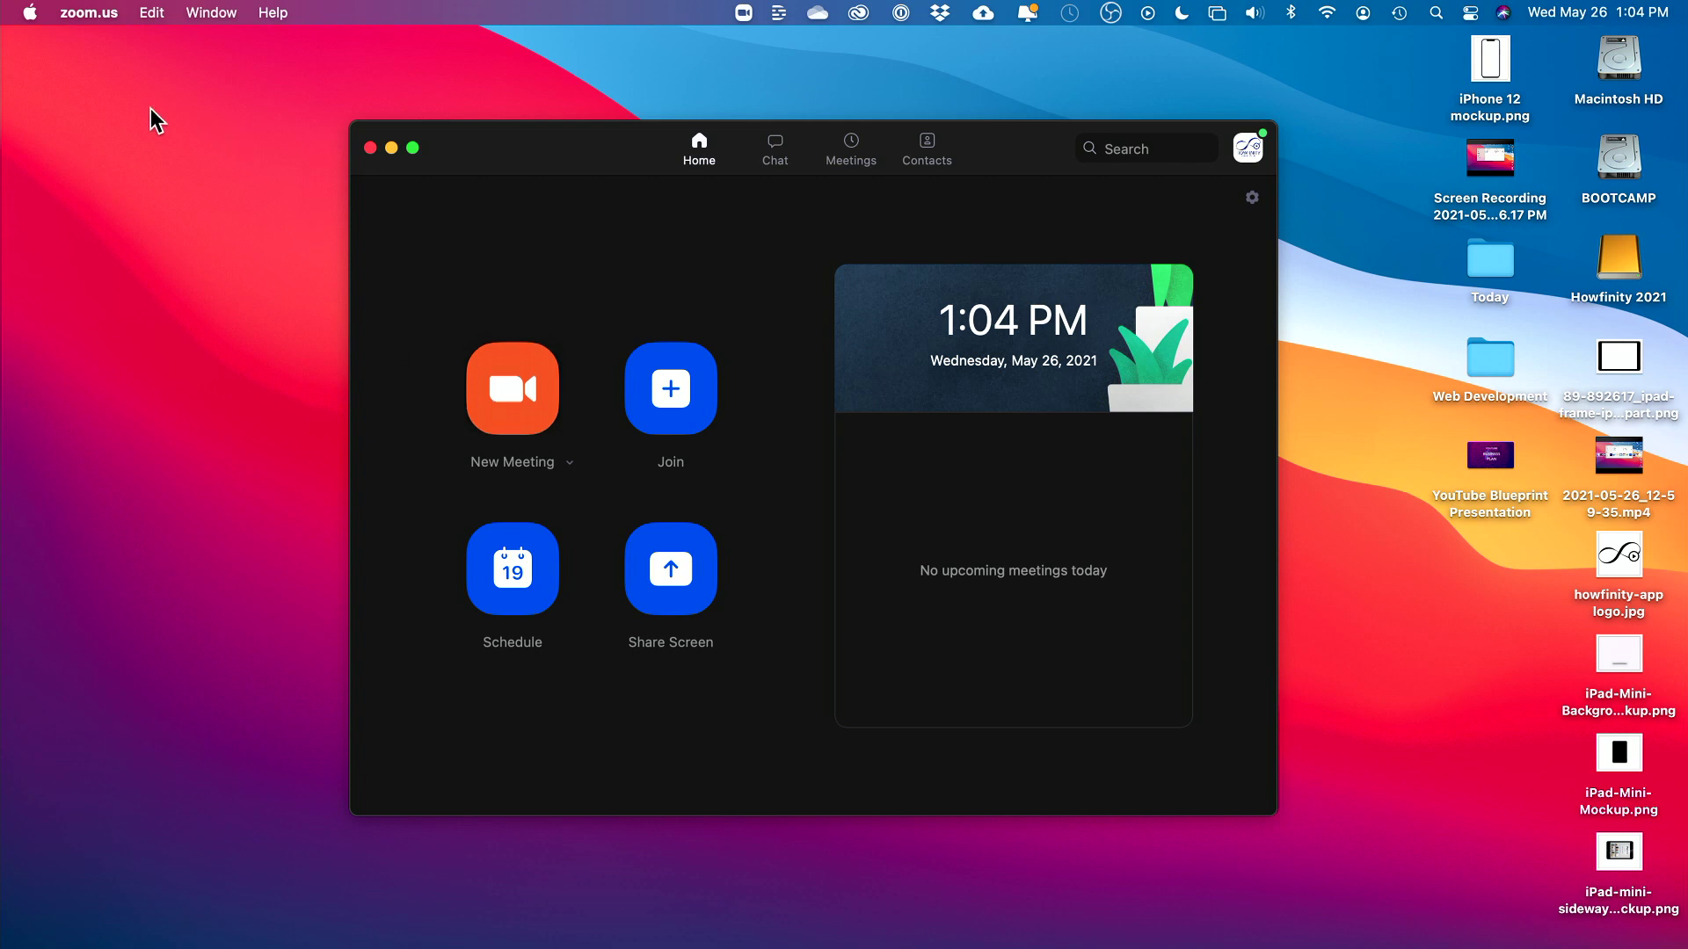
# - In Zoom, start a new meeting and share Desktop 1
pyautogui.click(519, 406)
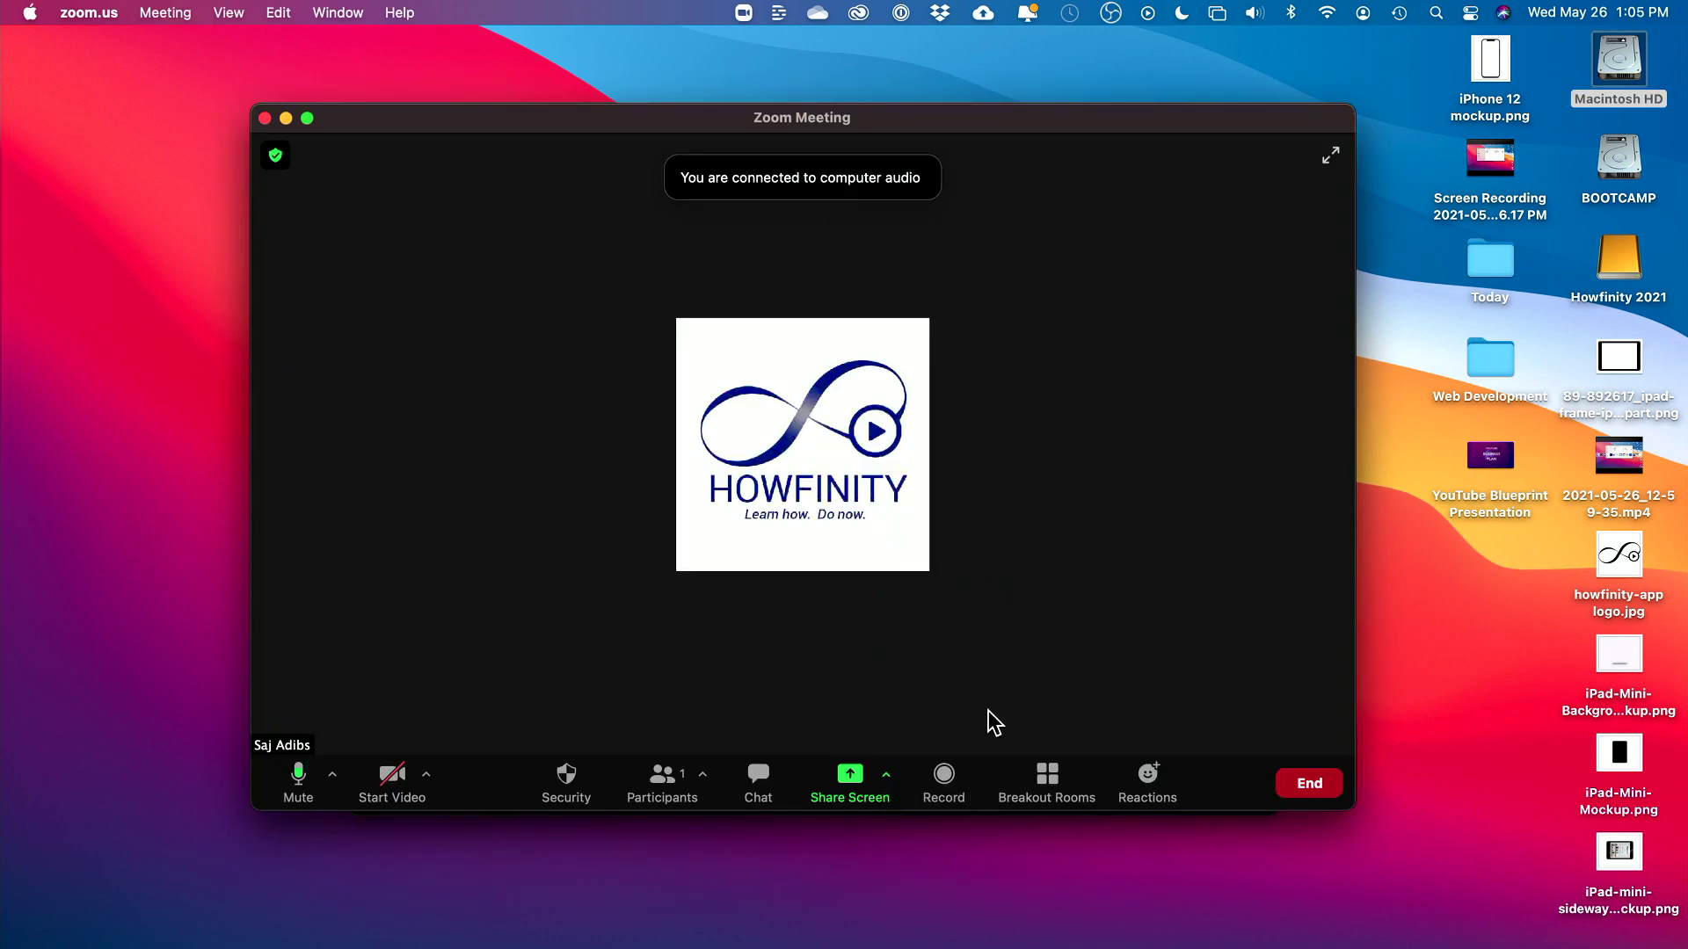
pyautogui.click(849, 791)
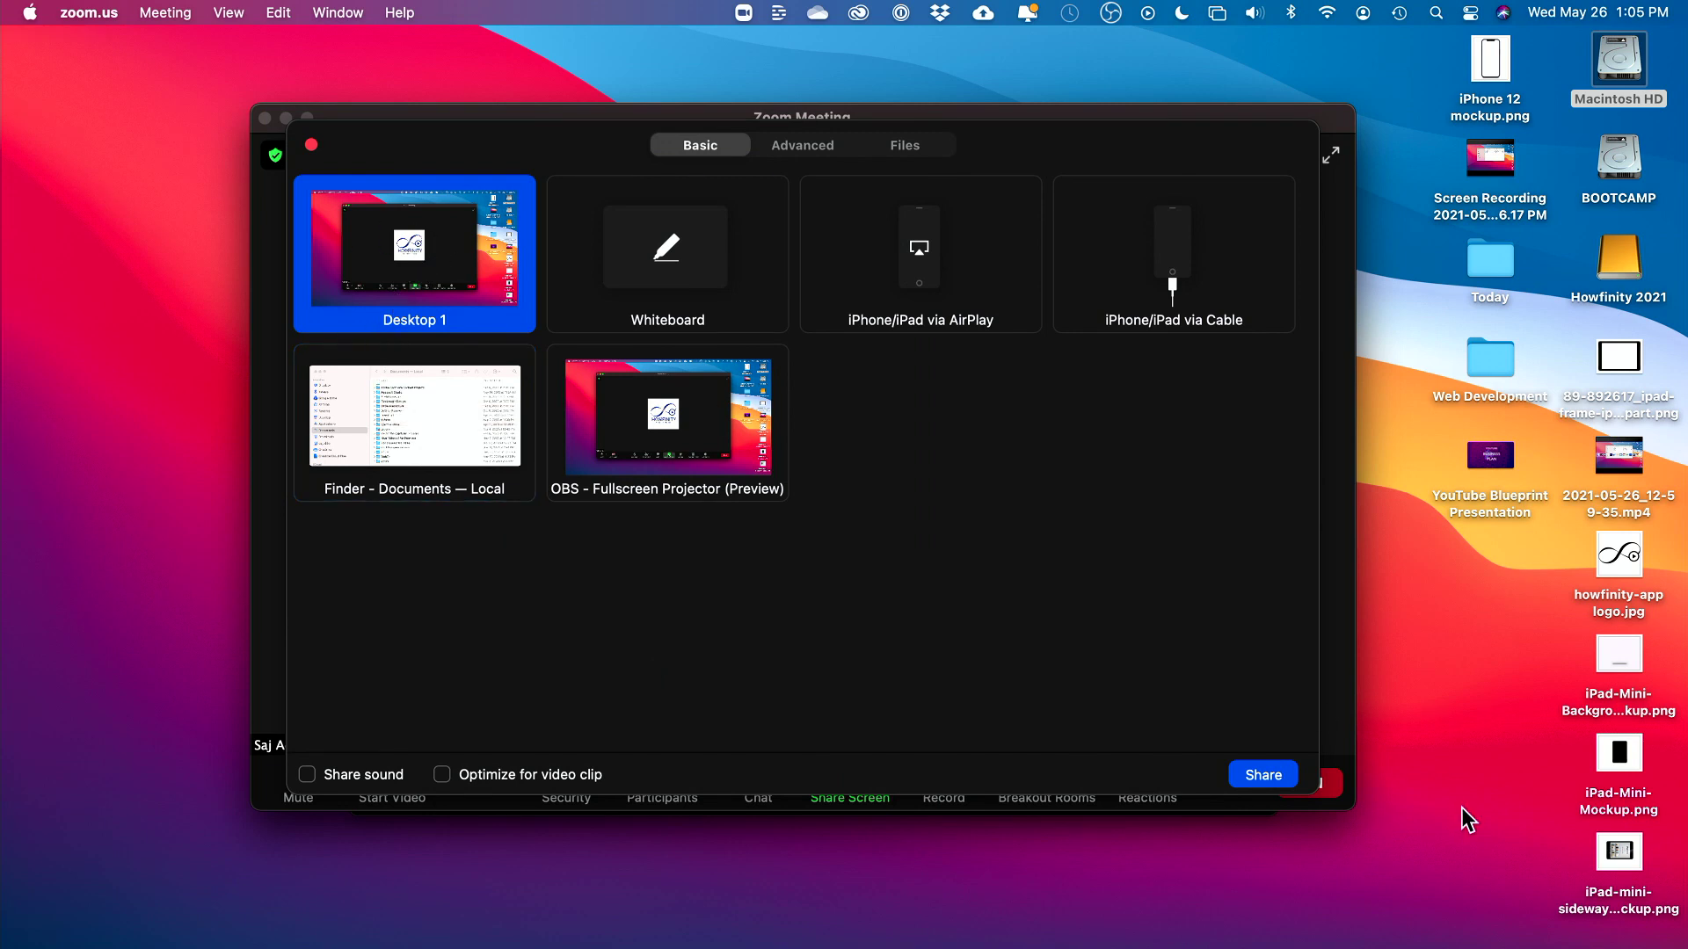
pyautogui.click(1263, 775)
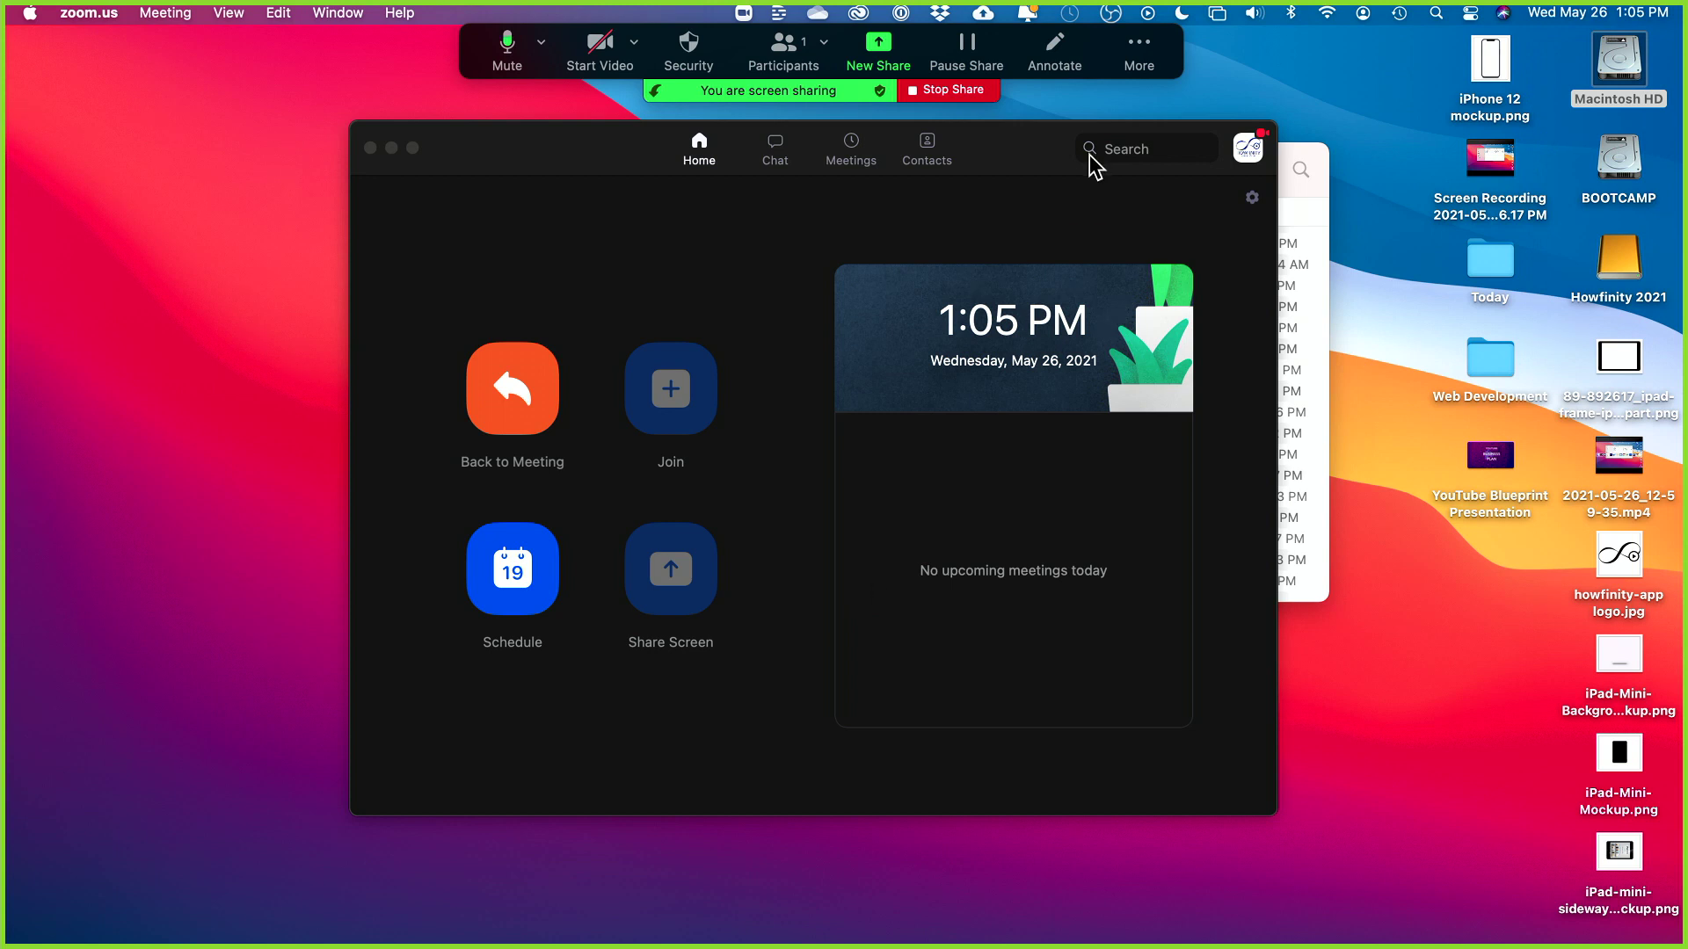
# - Start recording the Zoom meeting, open and close the Macintosh HD drive as sample activity, and stop the screen share
pyautogui.click(1143, 50)
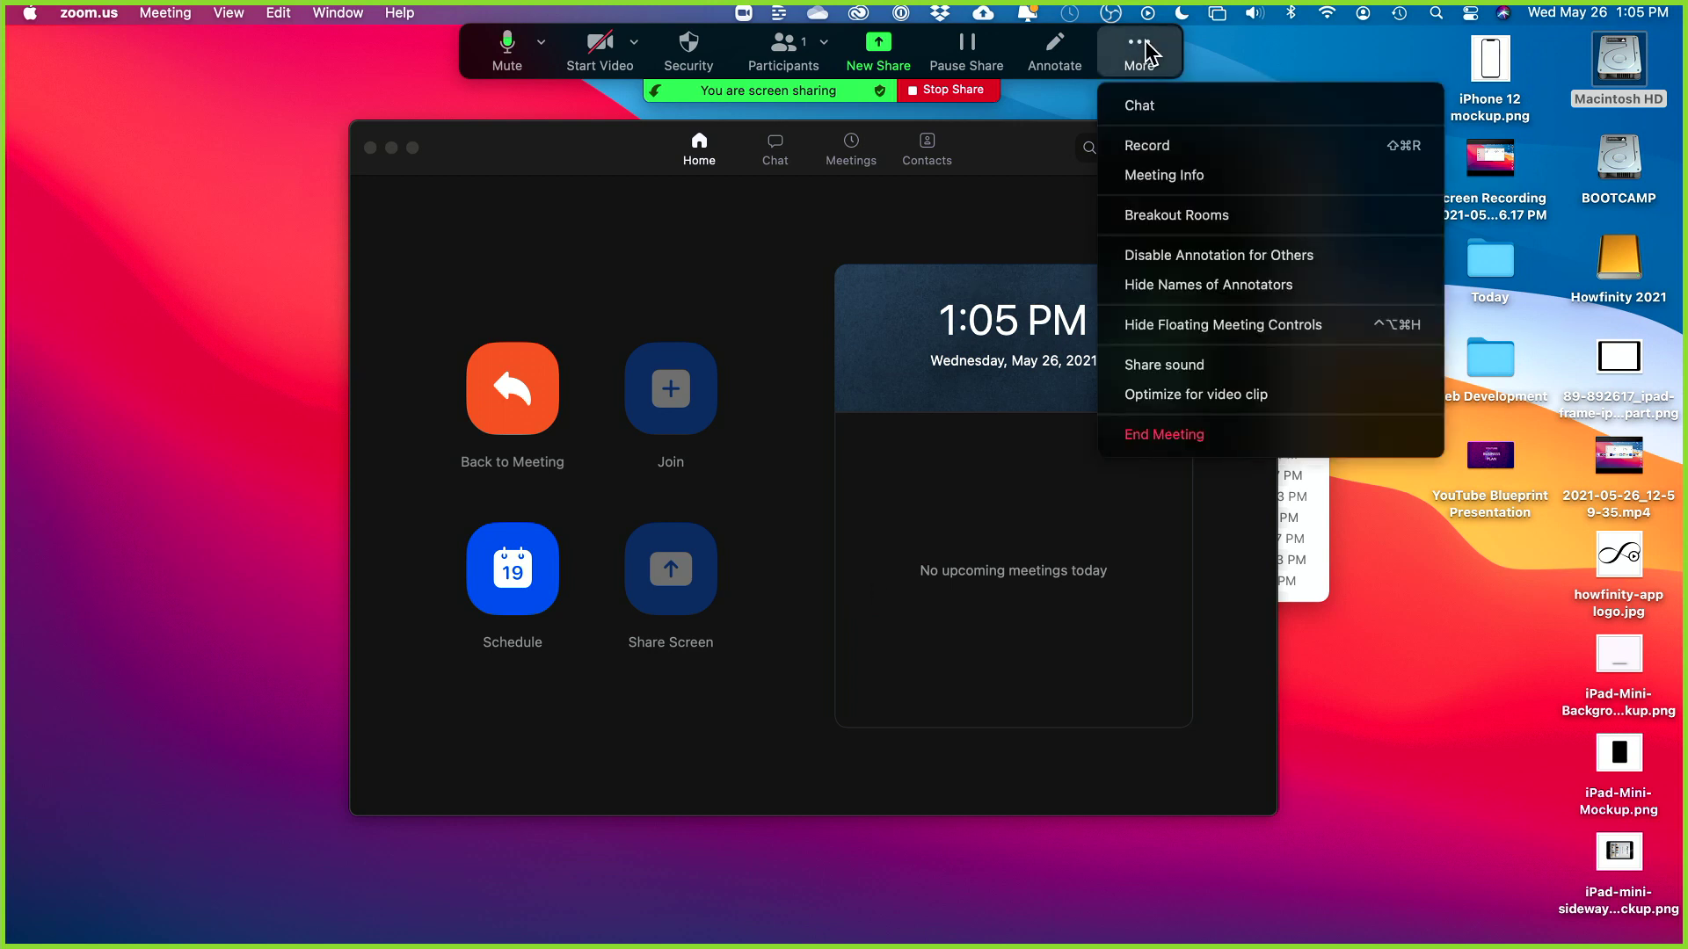
pyautogui.click(1157, 153)
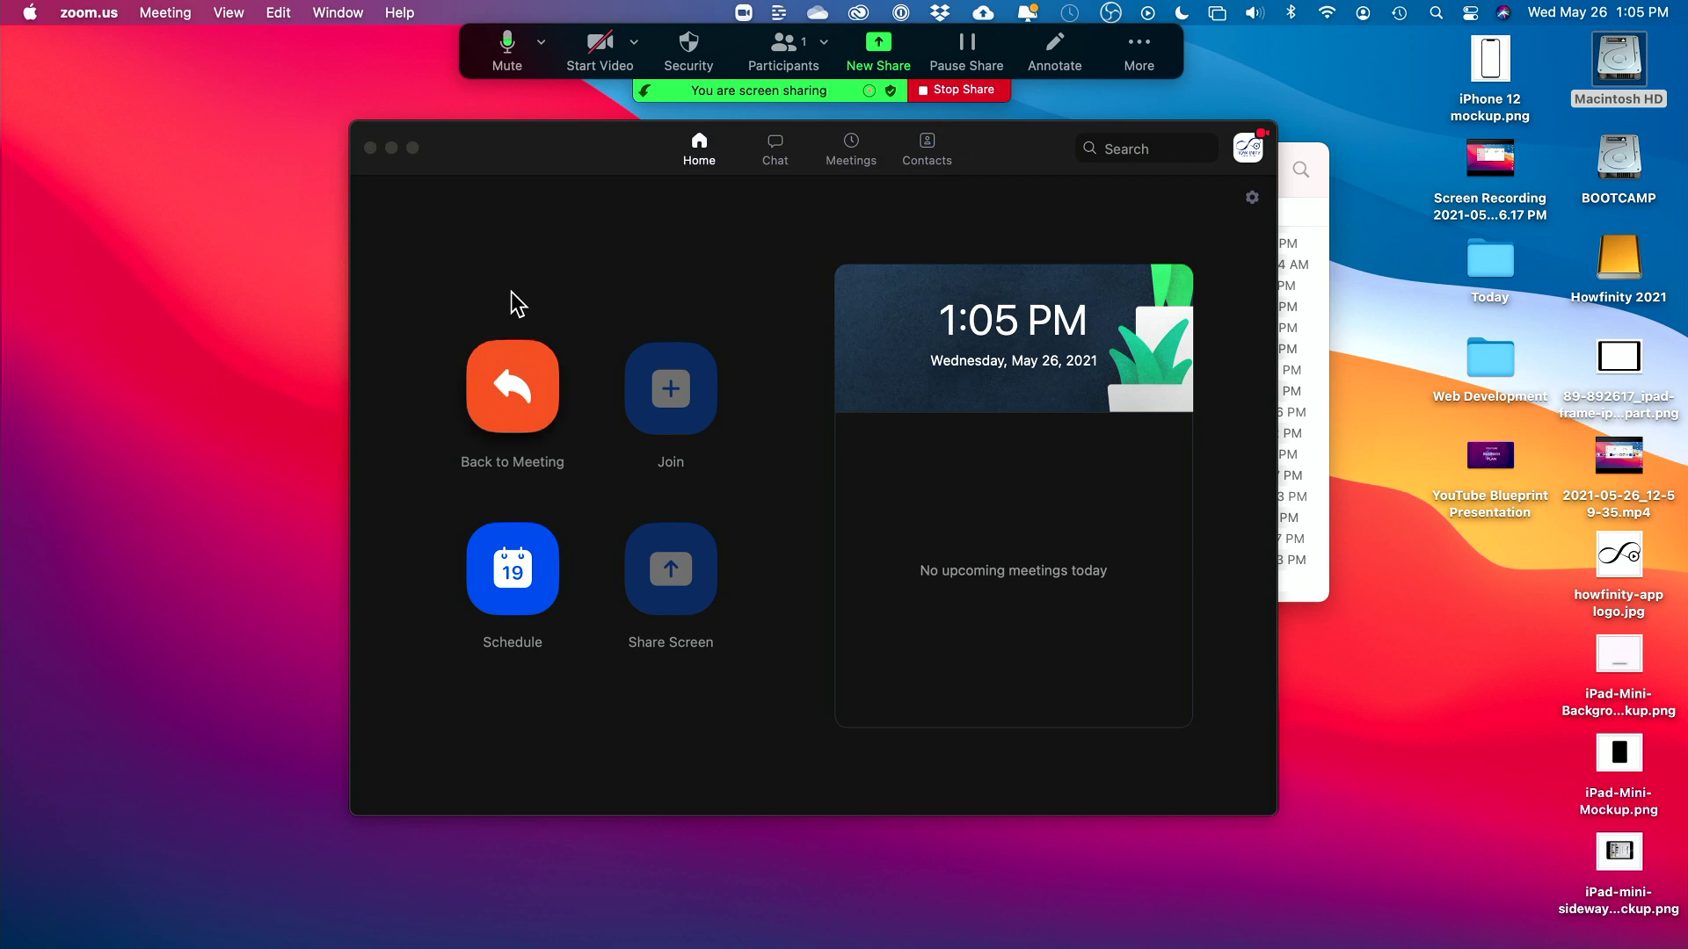
pyautogui.doubleClick(1618, 62)
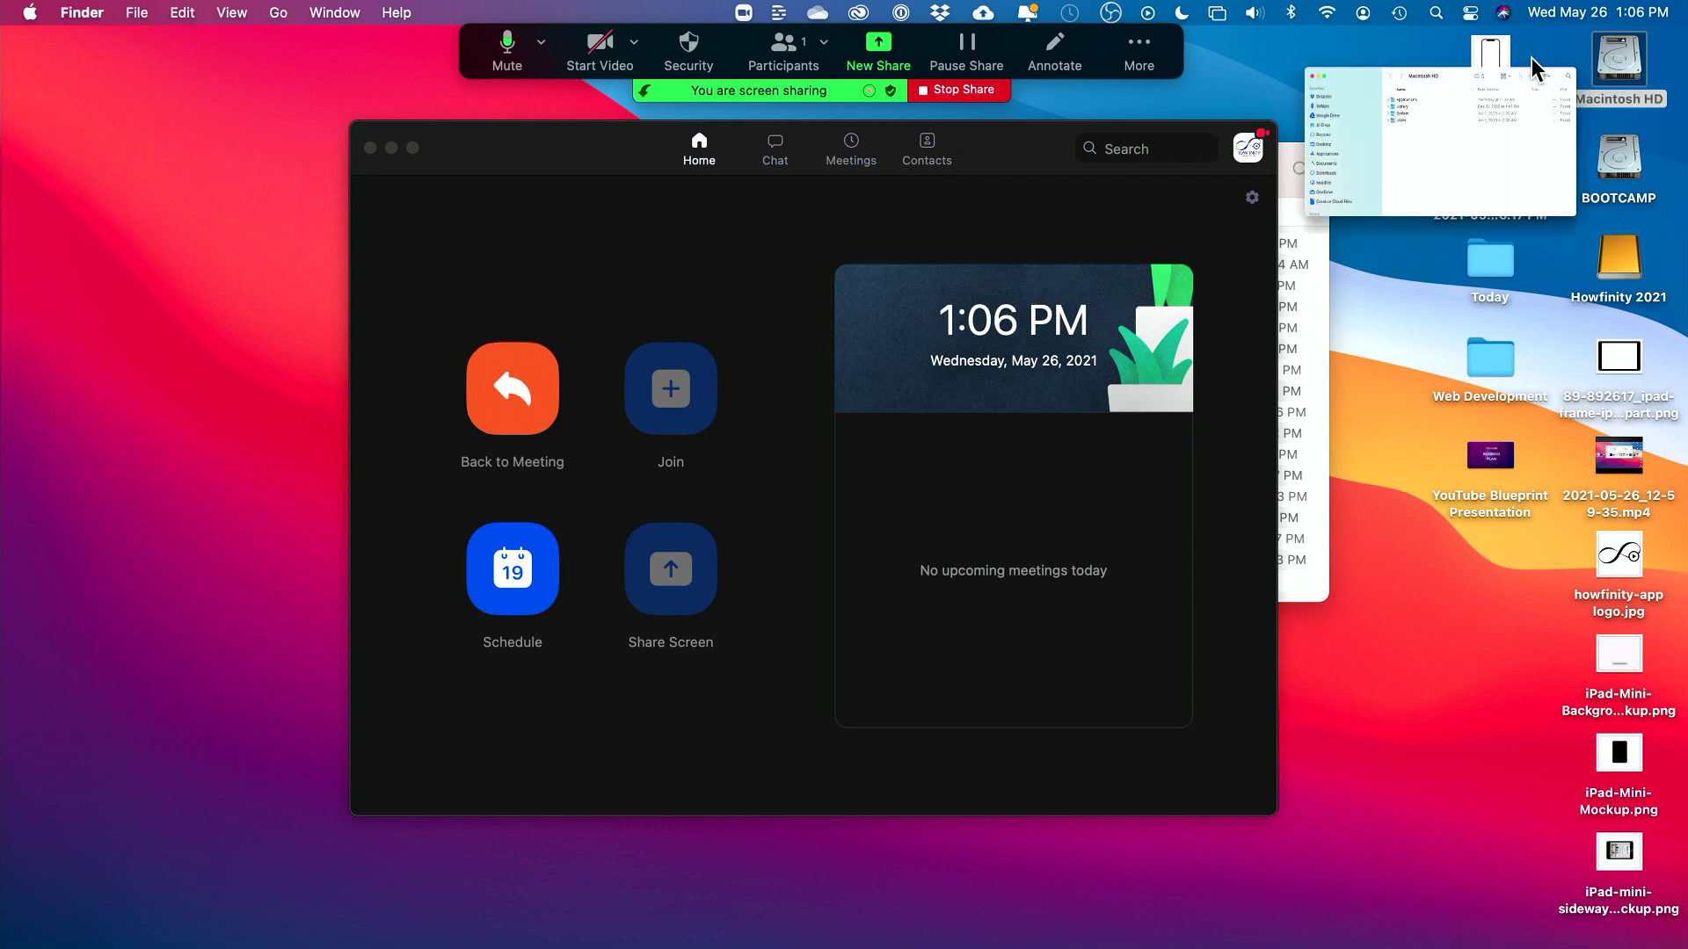
pyautogui.click(417, 201)
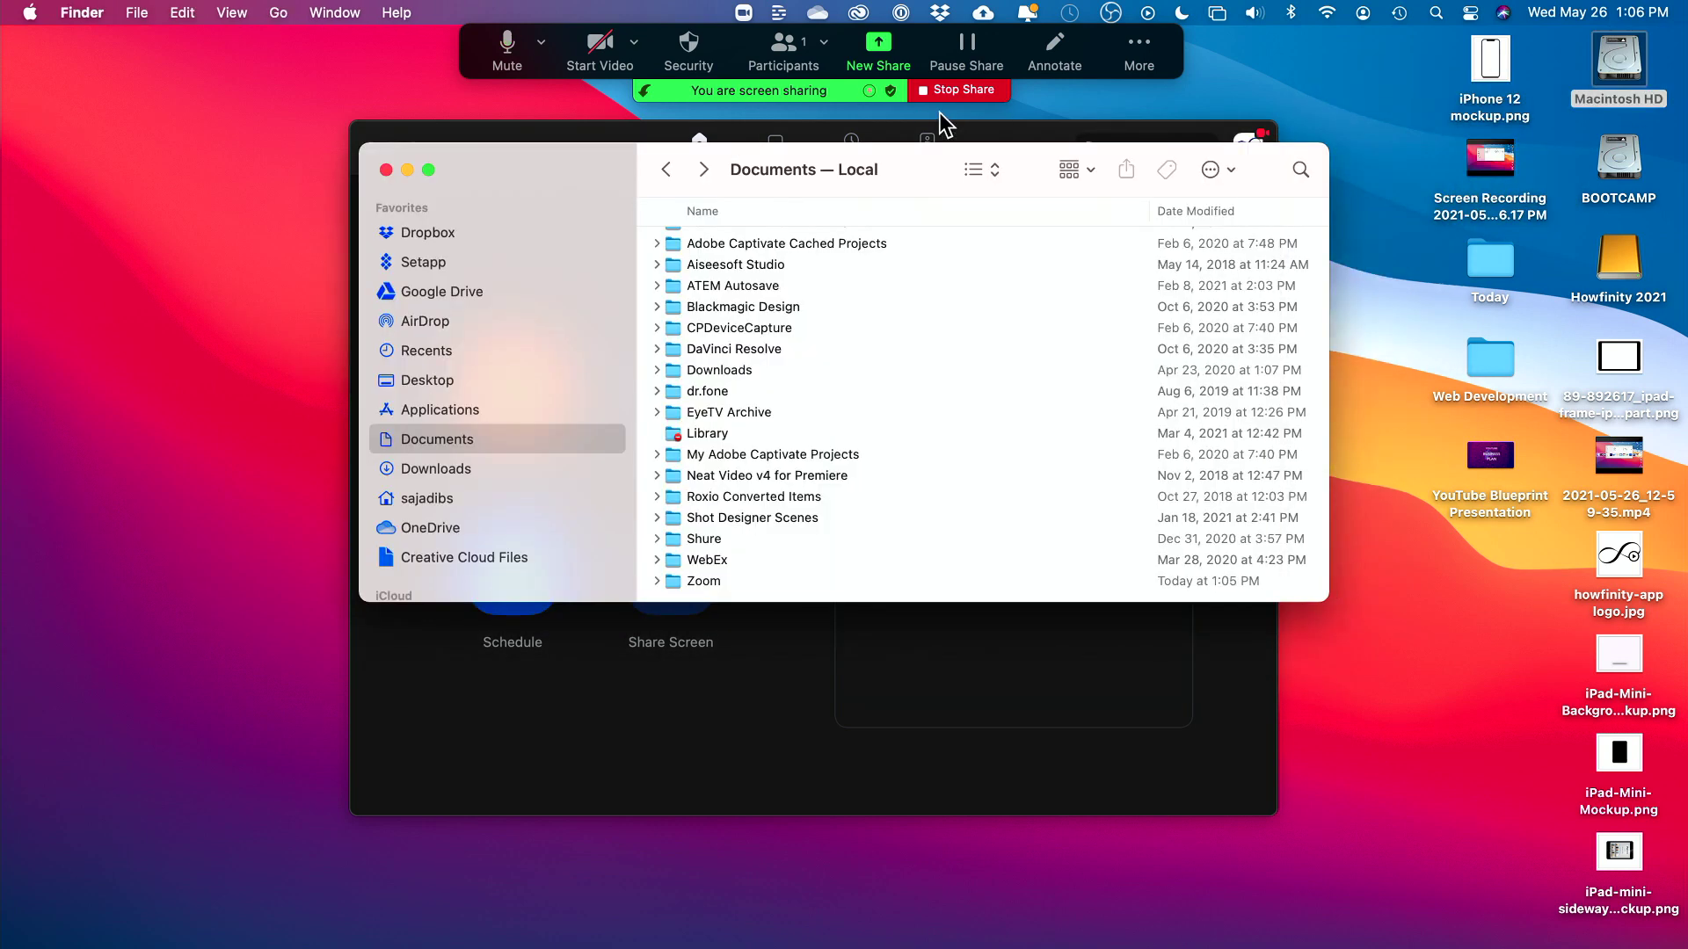
pyautogui.click(958, 90)
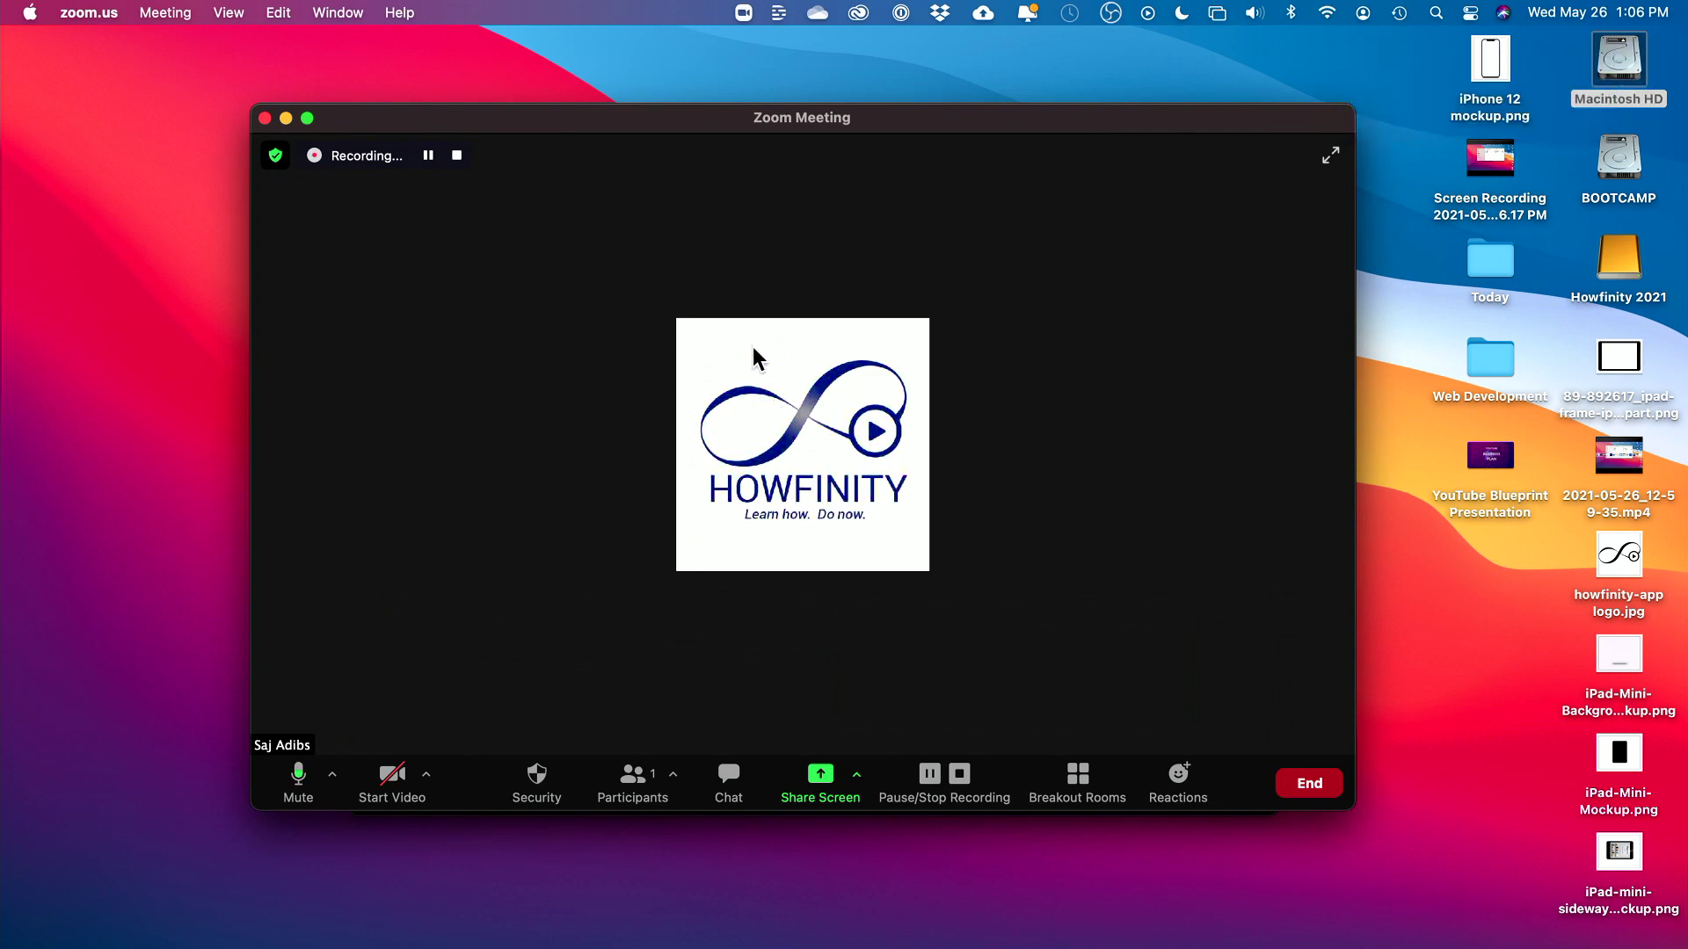
# - Switch to Finder and open the 2021-05-26 13.05.54 recording folder inside the Zoom folder in Documents
pyautogui.press('super+Tab')
pyautogui.click(208, 475)
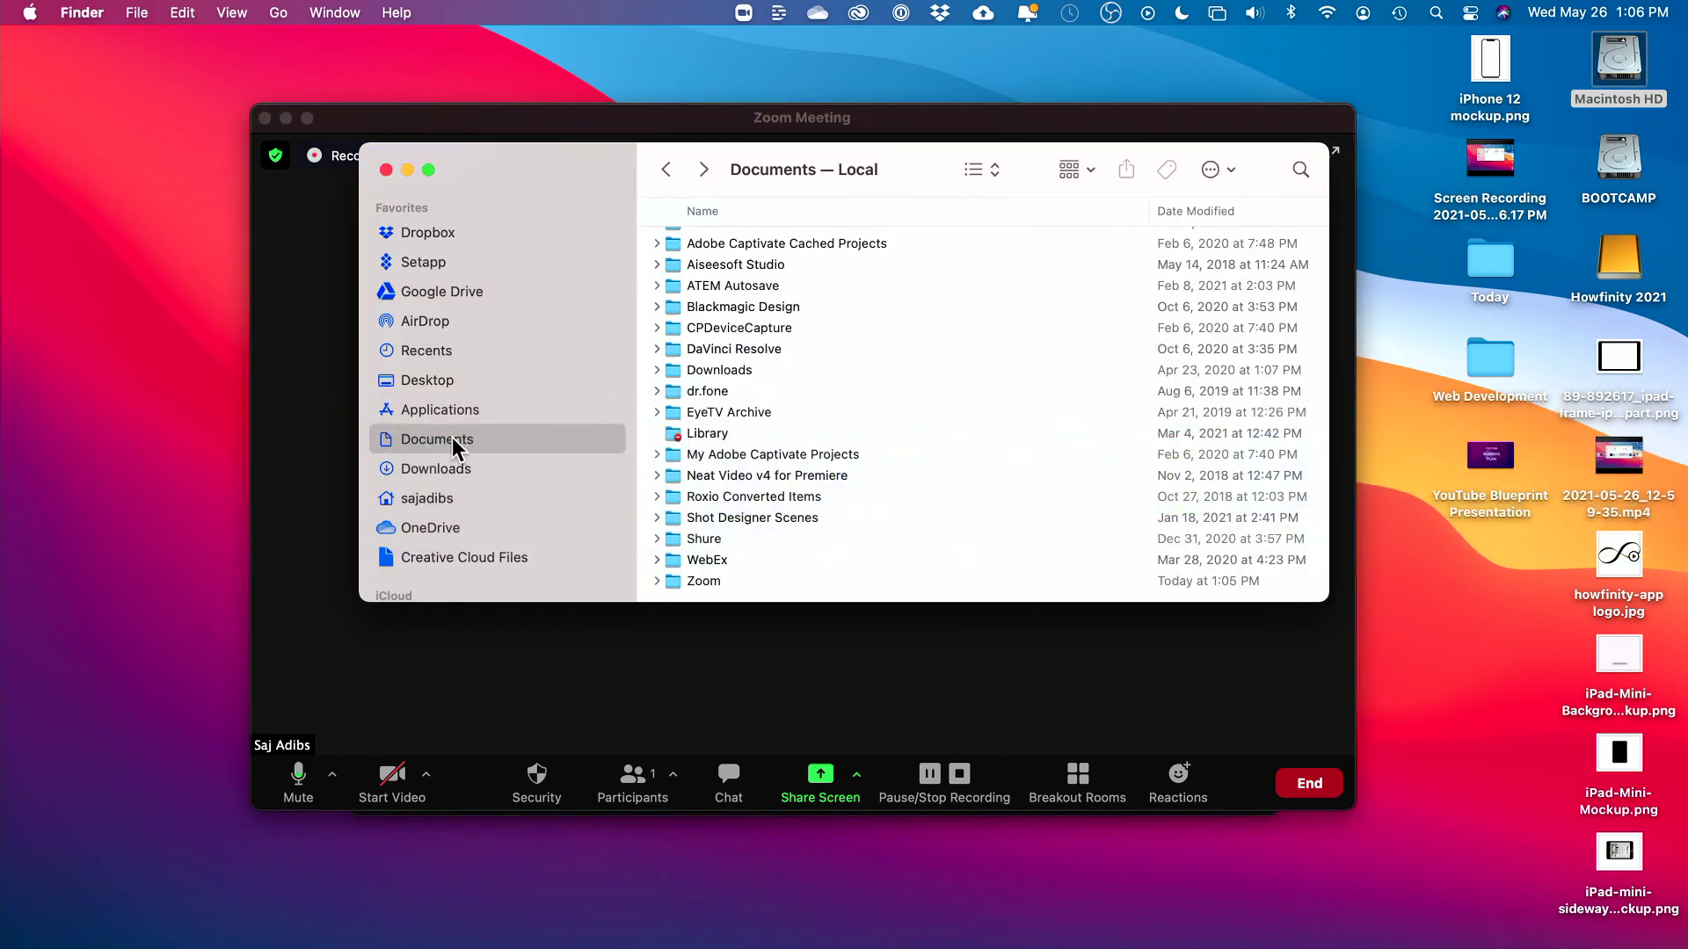
pyautogui.scroll(-2, 835, 457)
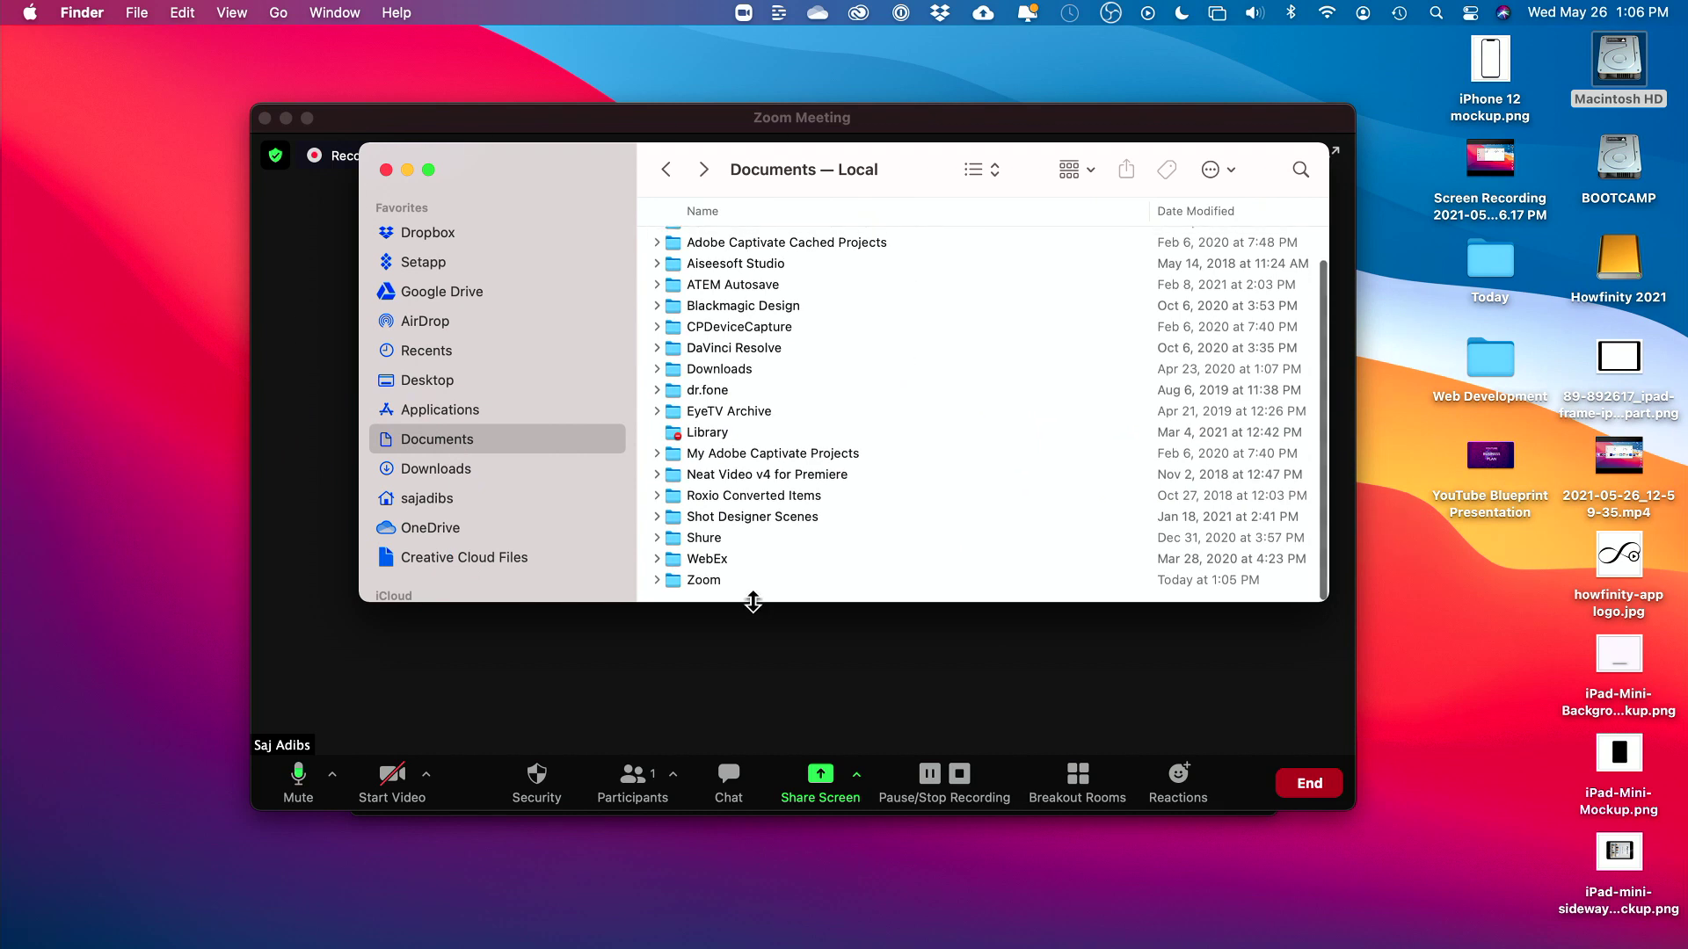
pyautogui.doubleClick(704, 581)
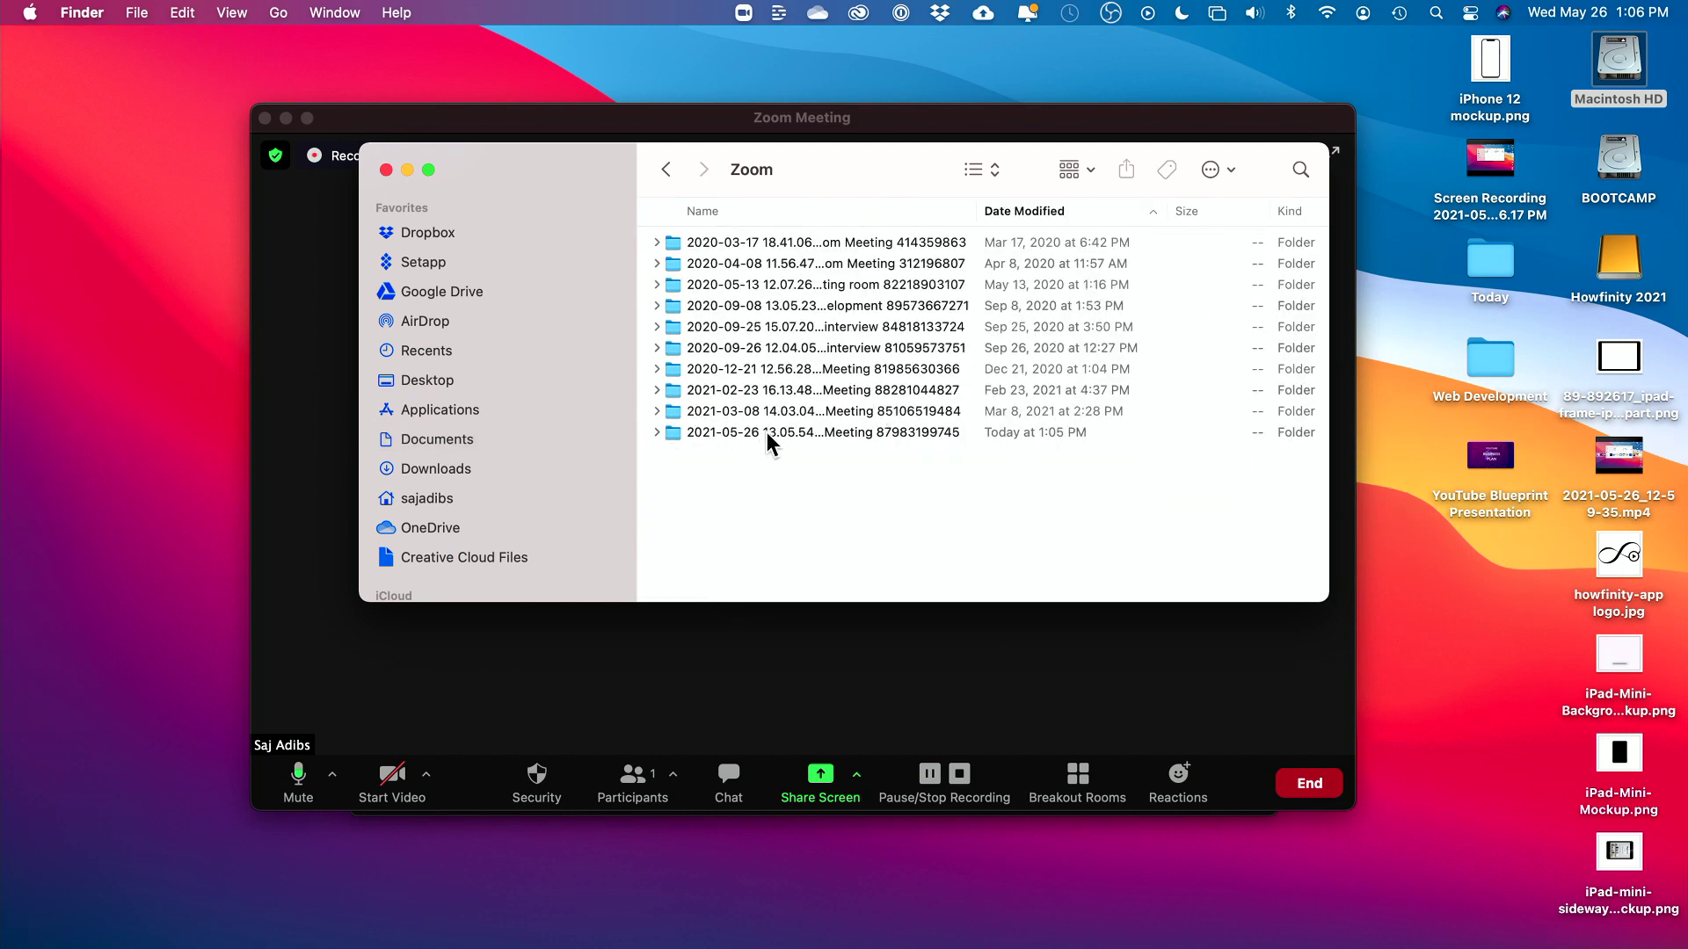
pyautogui.doubleClick(768, 433)
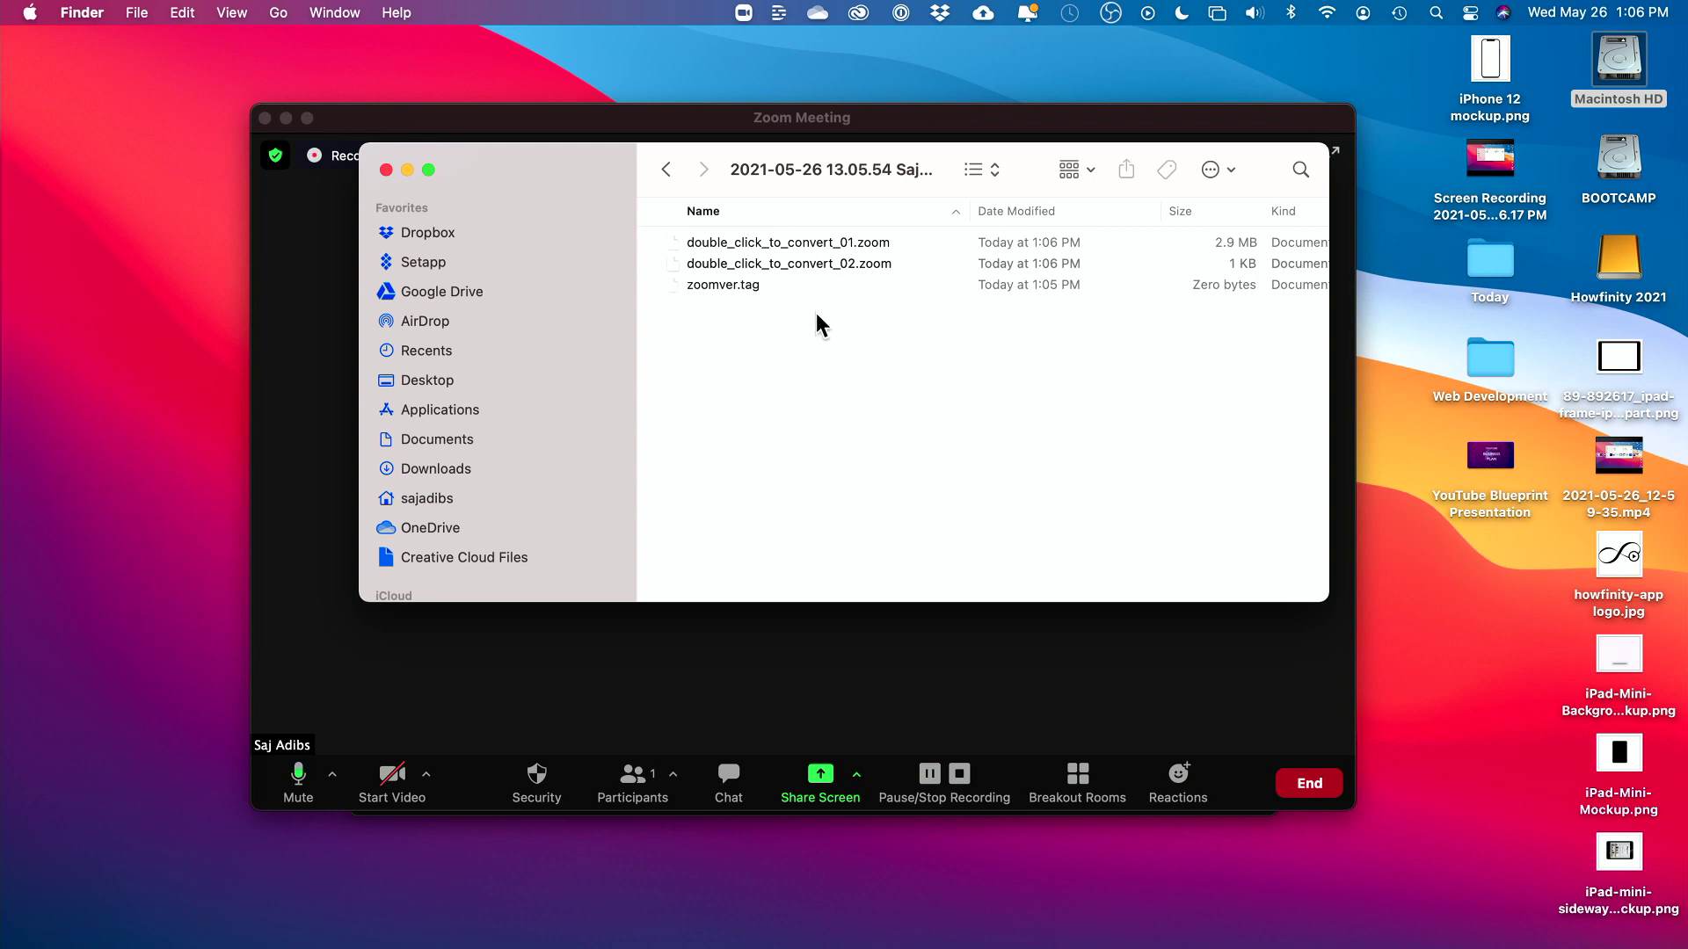
# - Close the Finder window and end the Zoom meeting for all participants
pyautogui.click(386, 170)
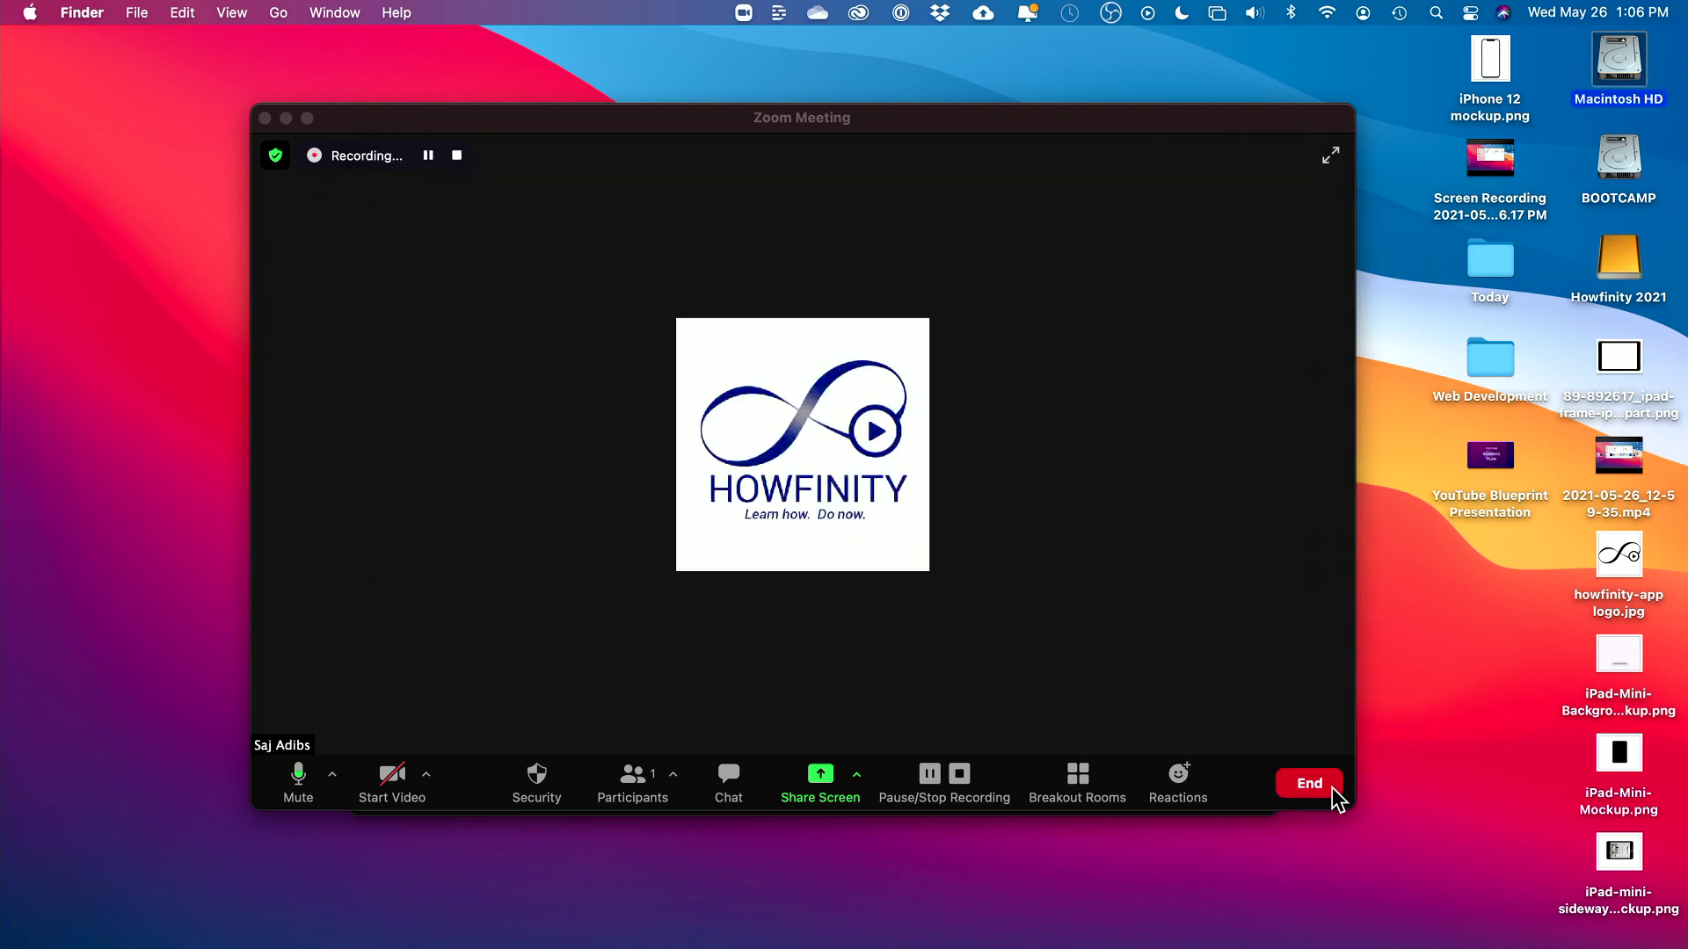
pyautogui.click(1310, 784)
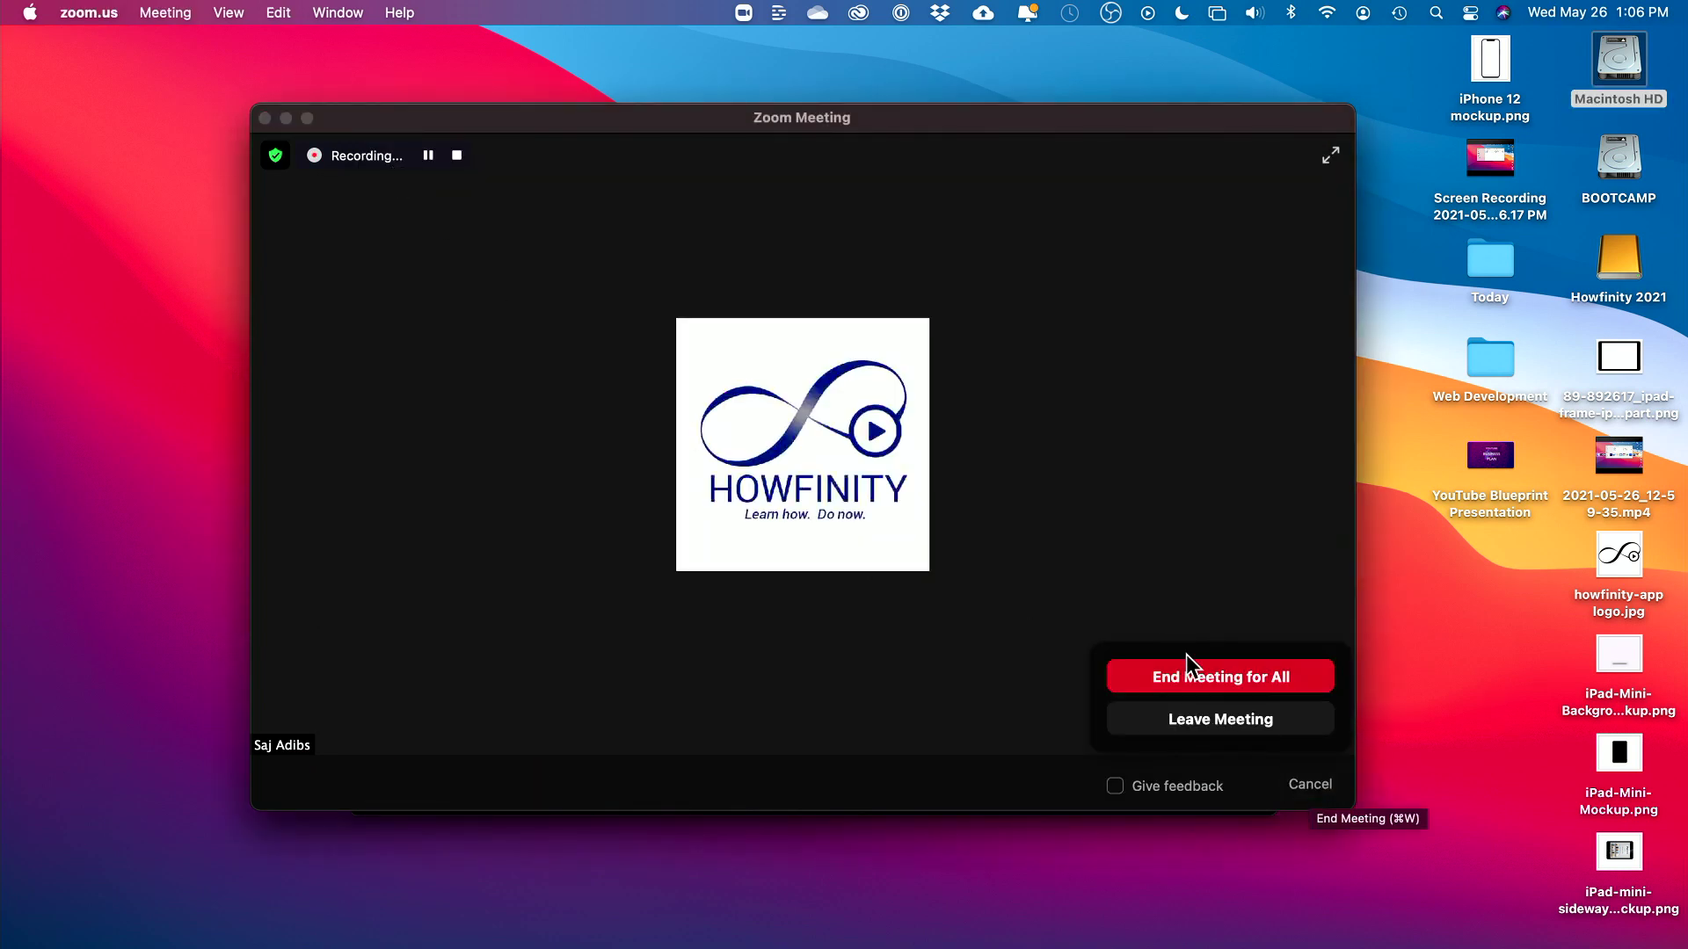
pyautogui.click(1174, 687)
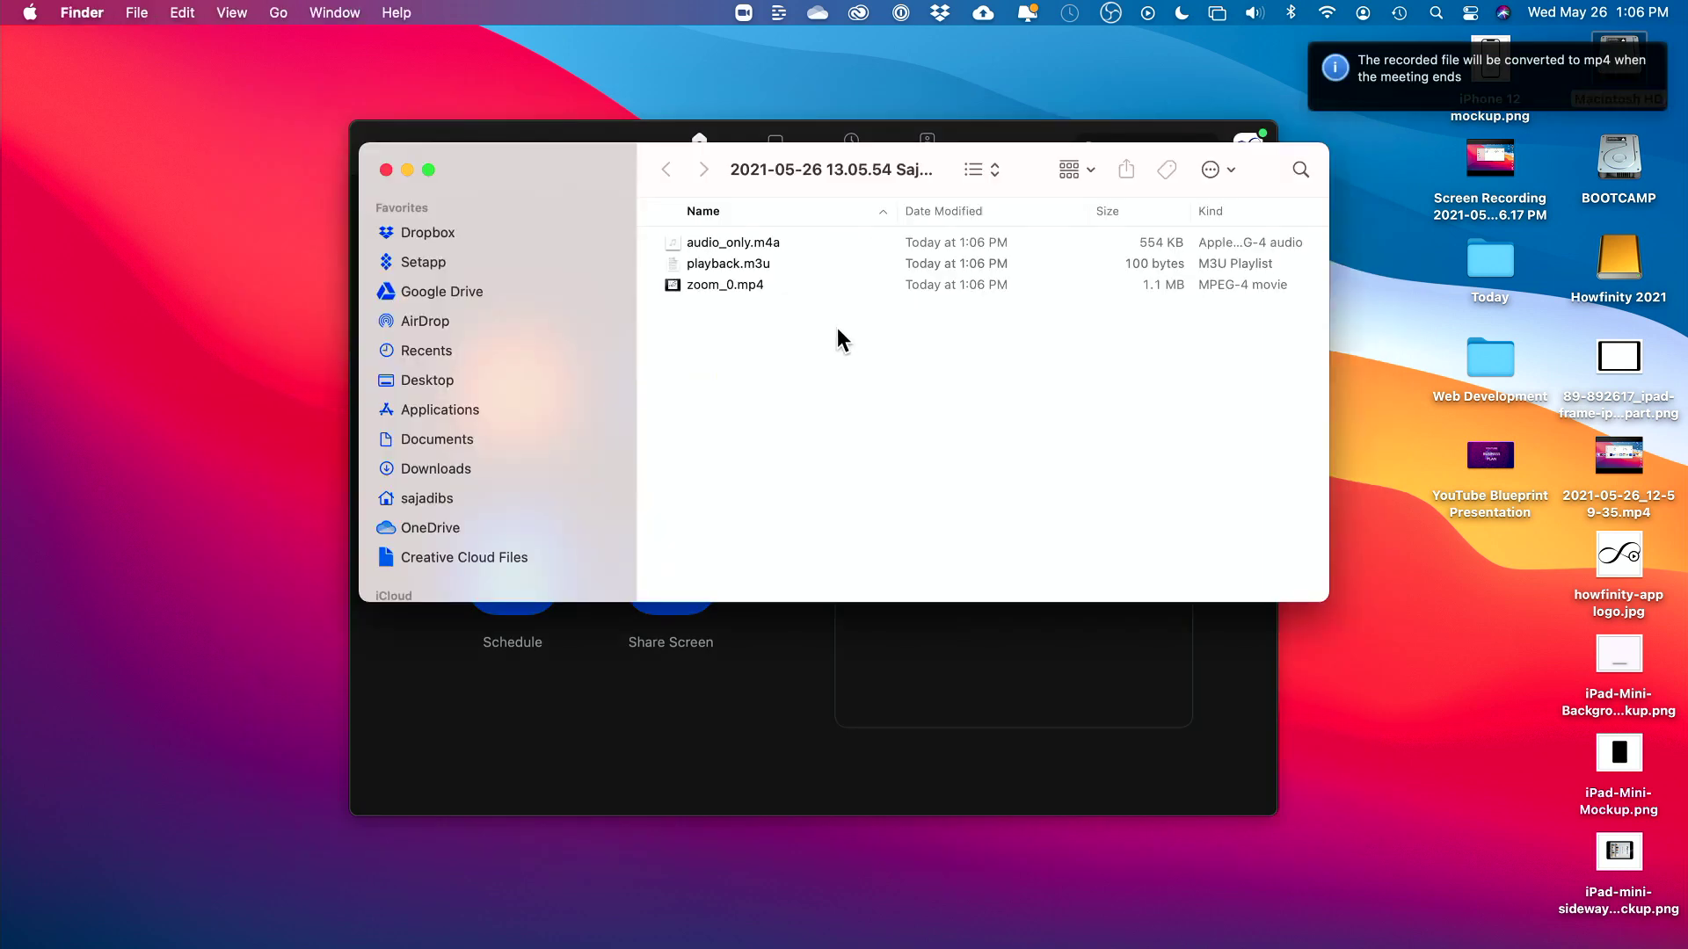
# - Preview zoom_0.mp4 in Finder, scrub ahead to about 11 seconds, and close the preview
pyautogui.click(745, 287)
pyautogui.press('space')
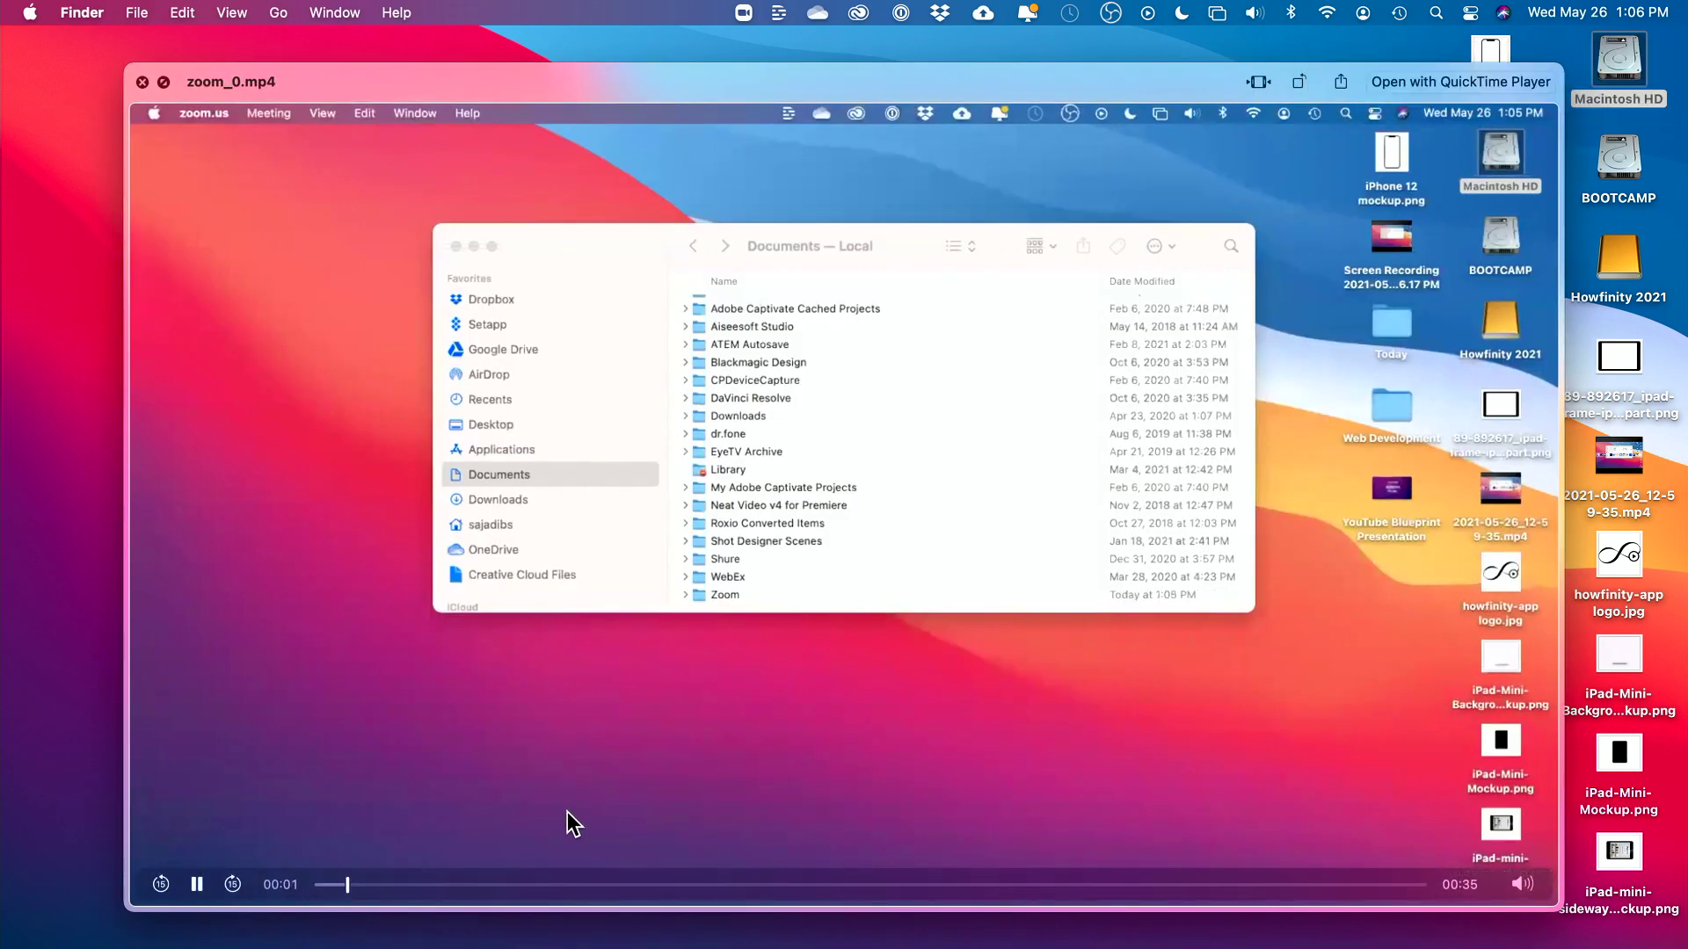
pyautogui.moveTo(475, 885); pyautogui.dragTo(661, 897)
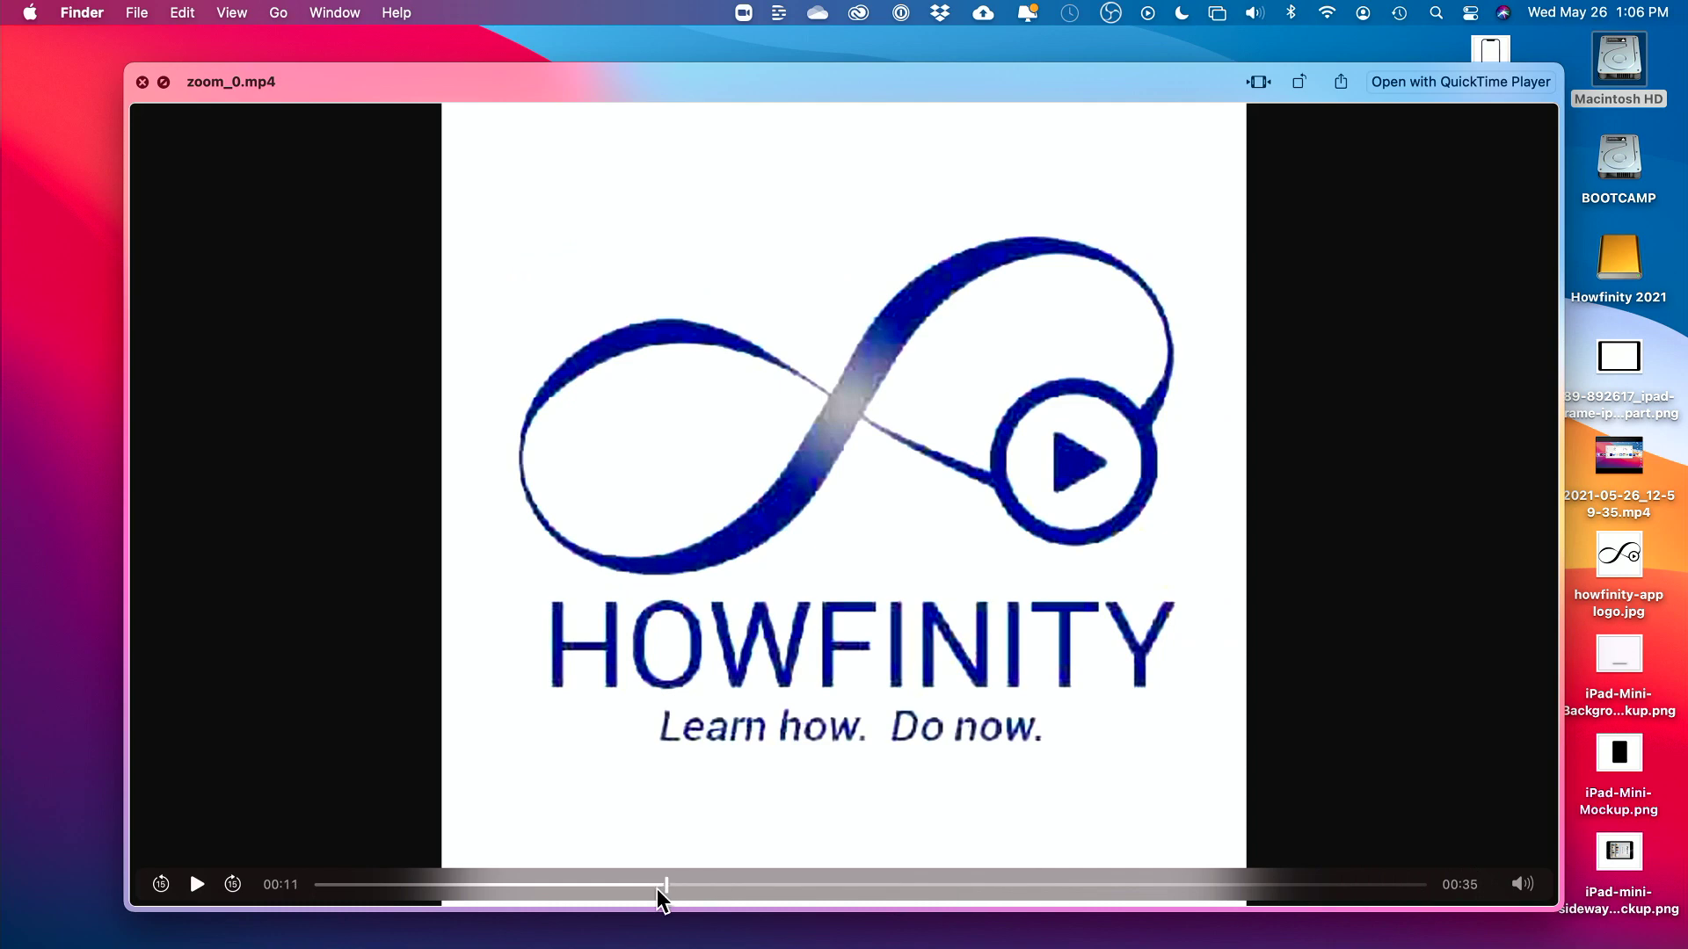
pyautogui.press('space')
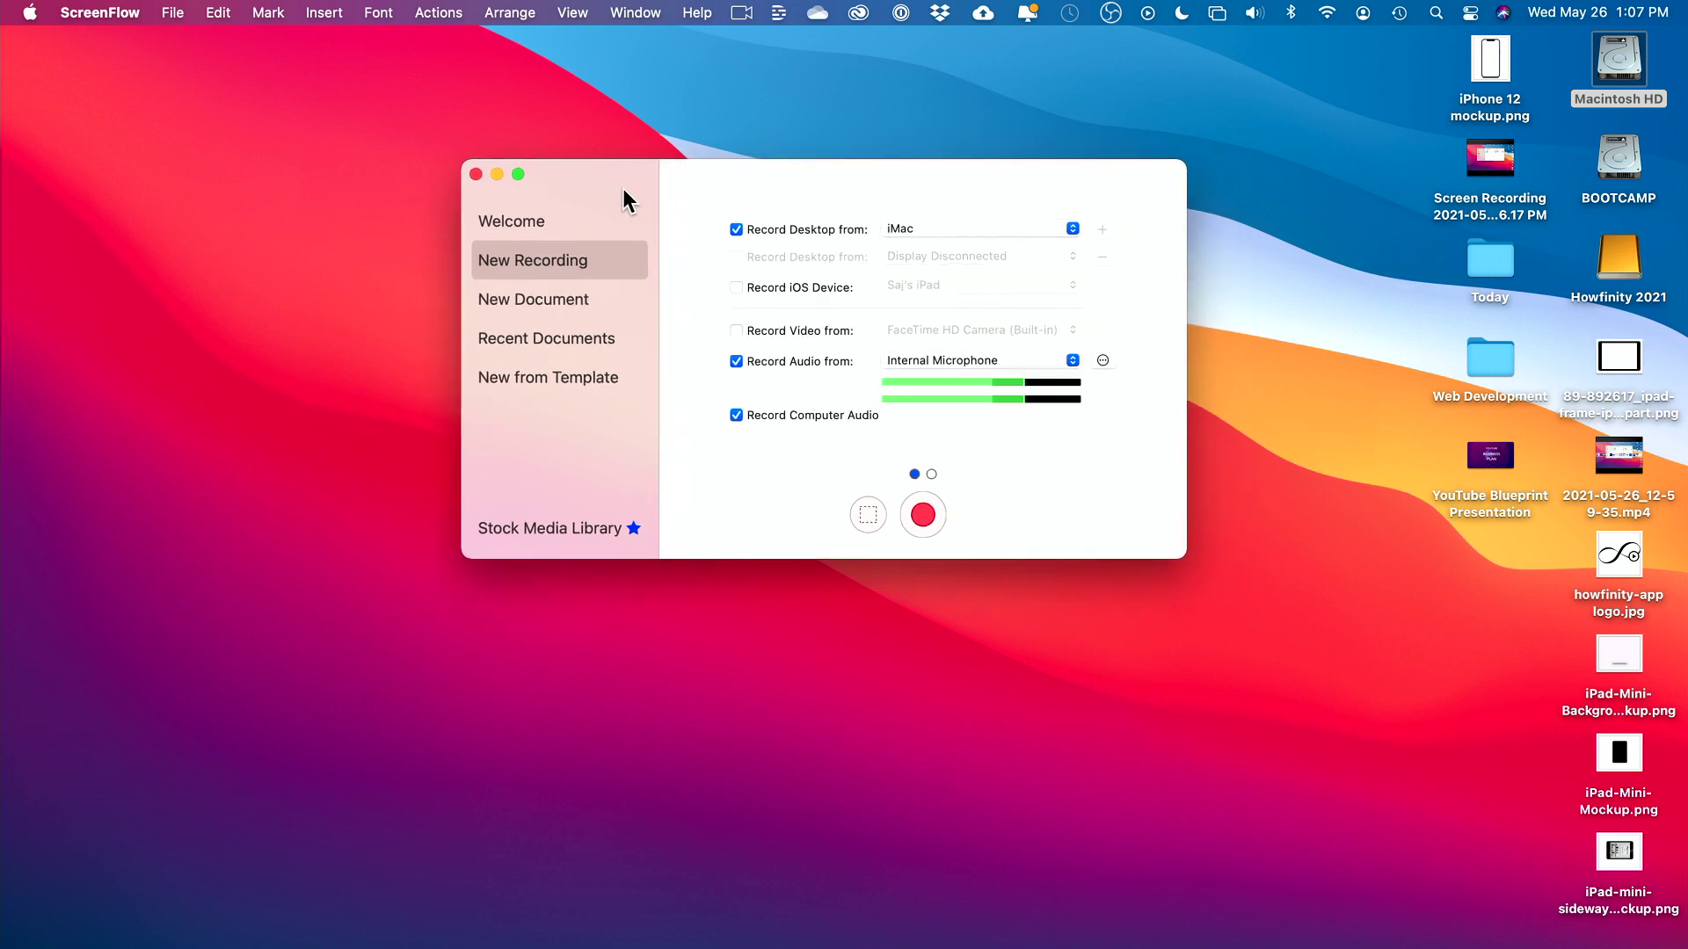
# - In ScreenFlow's new recording setup, keep iMac as the desktop source and set the audio source to Shure MV7
pyautogui.click(906, 228)
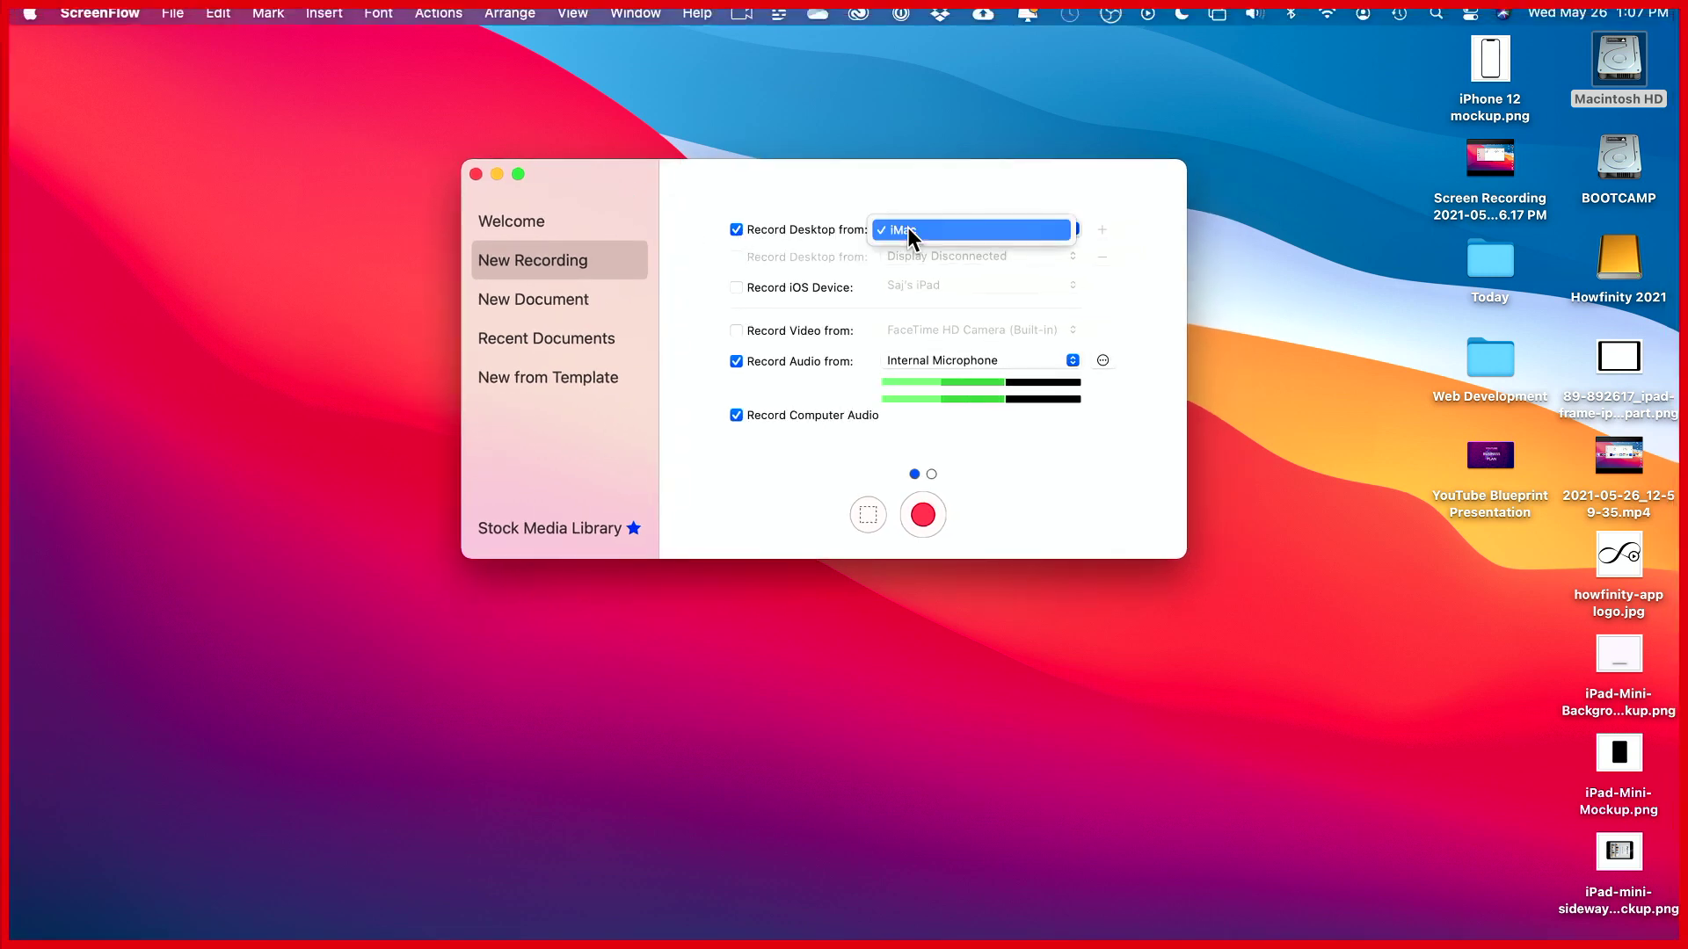
pyautogui.click(911, 225)
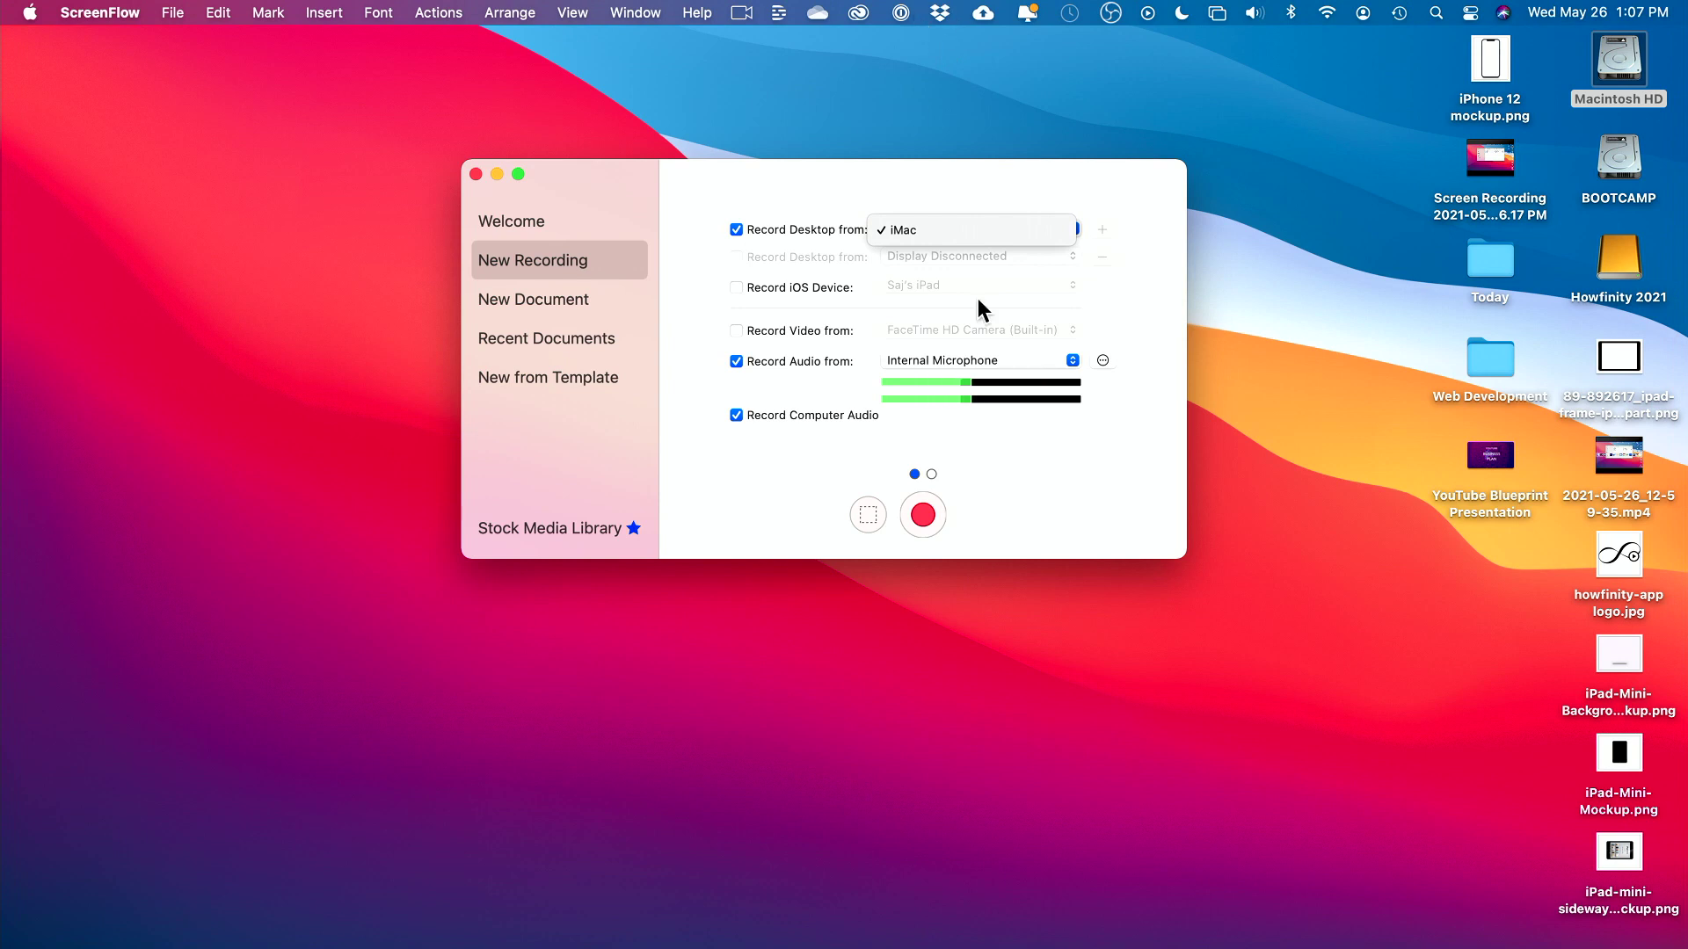
pyautogui.click(907, 230)
pyautogui.click(906, 199)
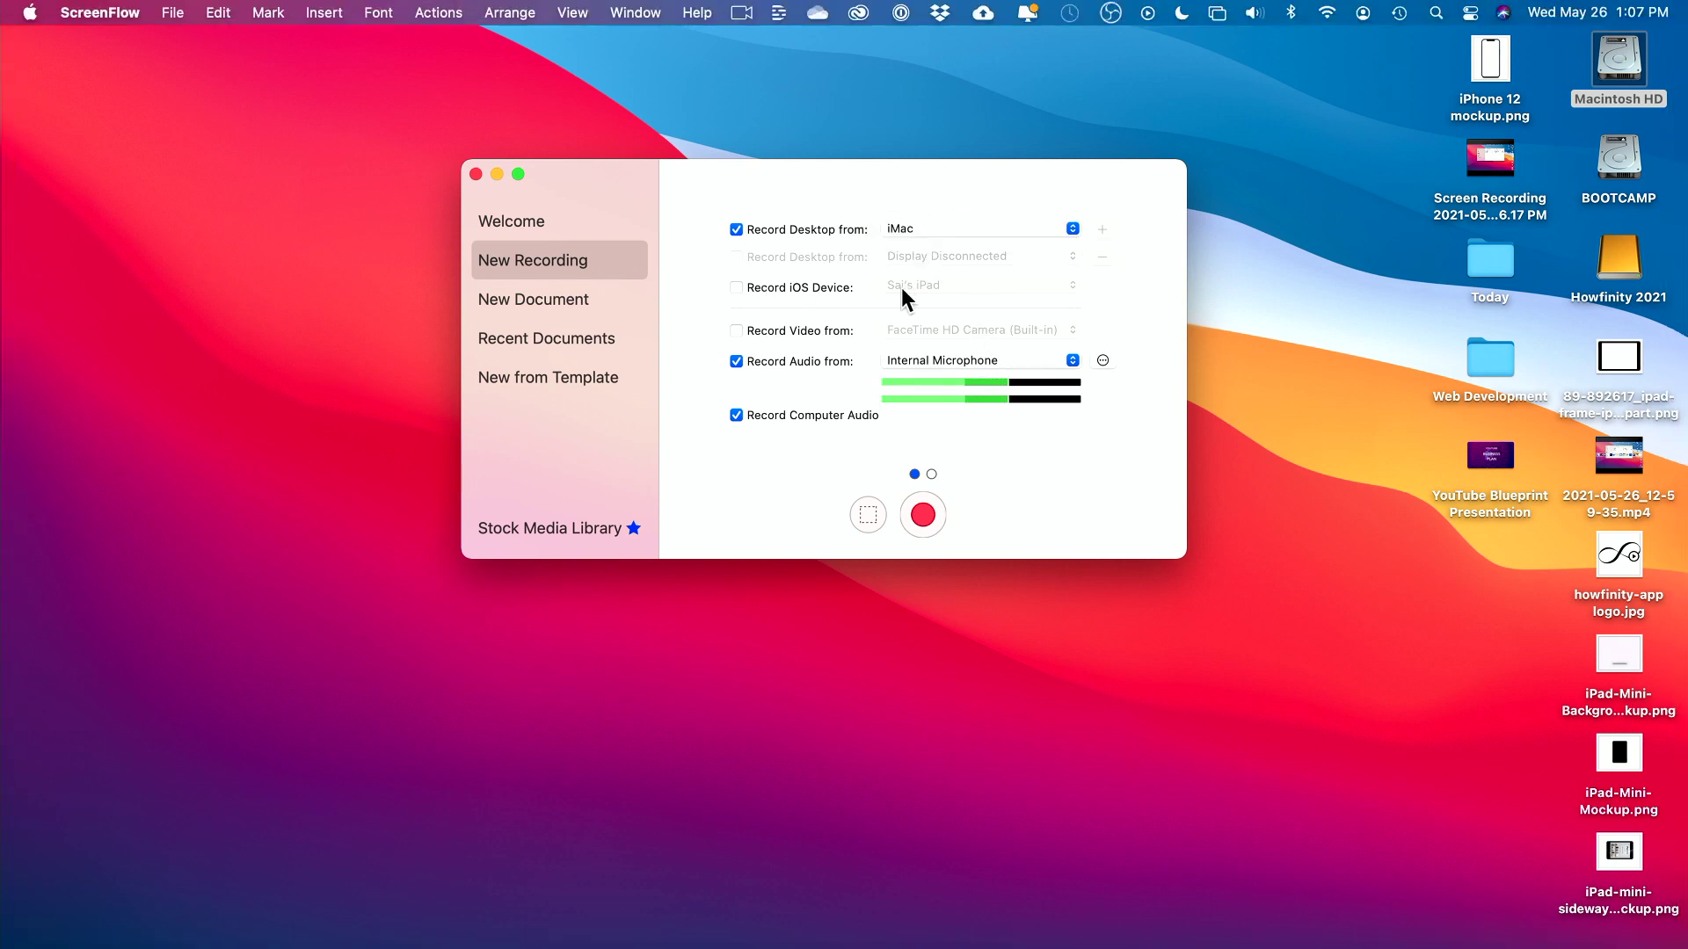
pyautogui.moveTo(790, 290)
pyautogui.click(933, 358)
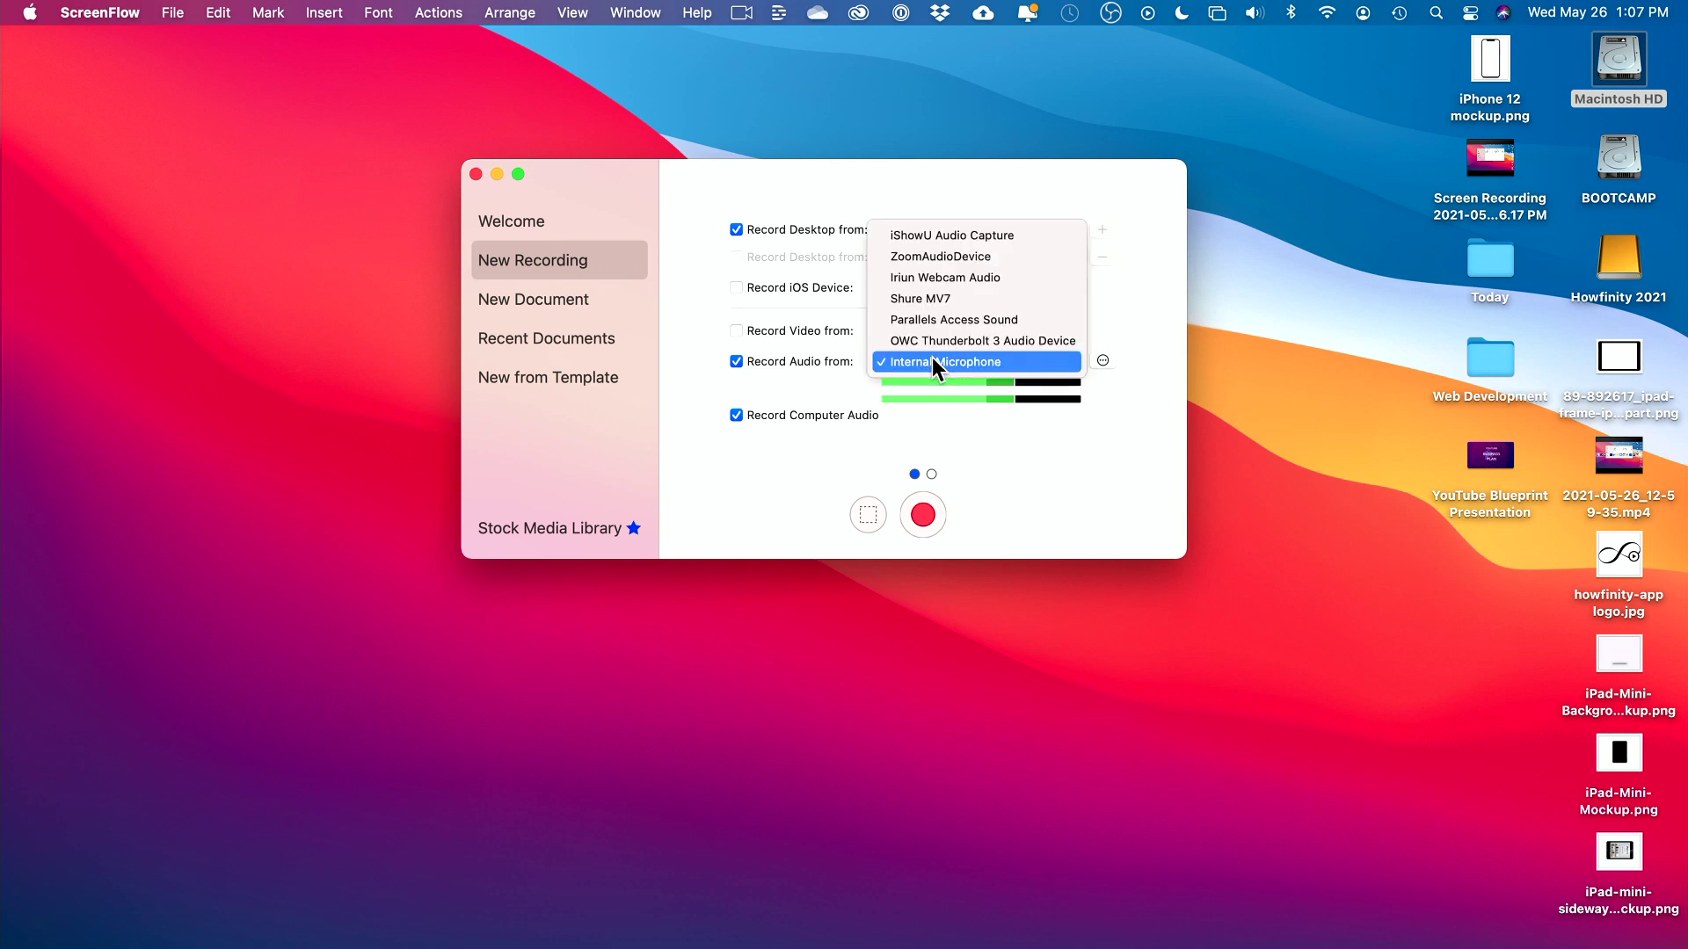
pyautogui.click(936, 297)
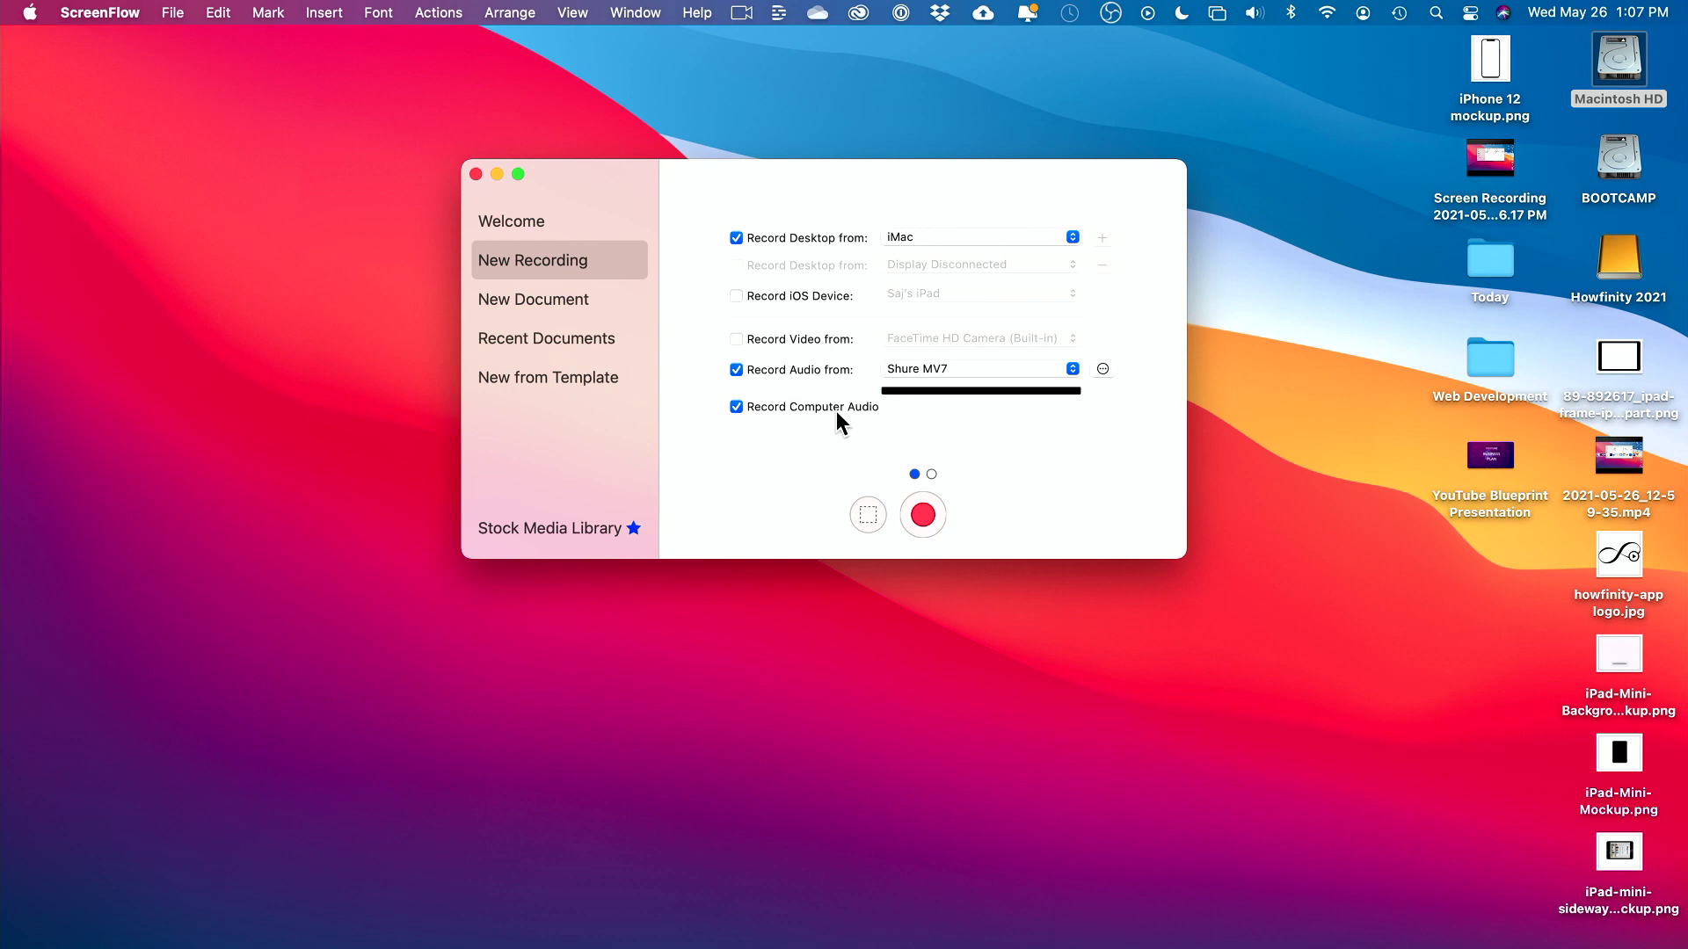
# - Record a short clip of the desktop with ScreenFlow and stop it so that it opens in the editor
pyautogui.click(922, 516)
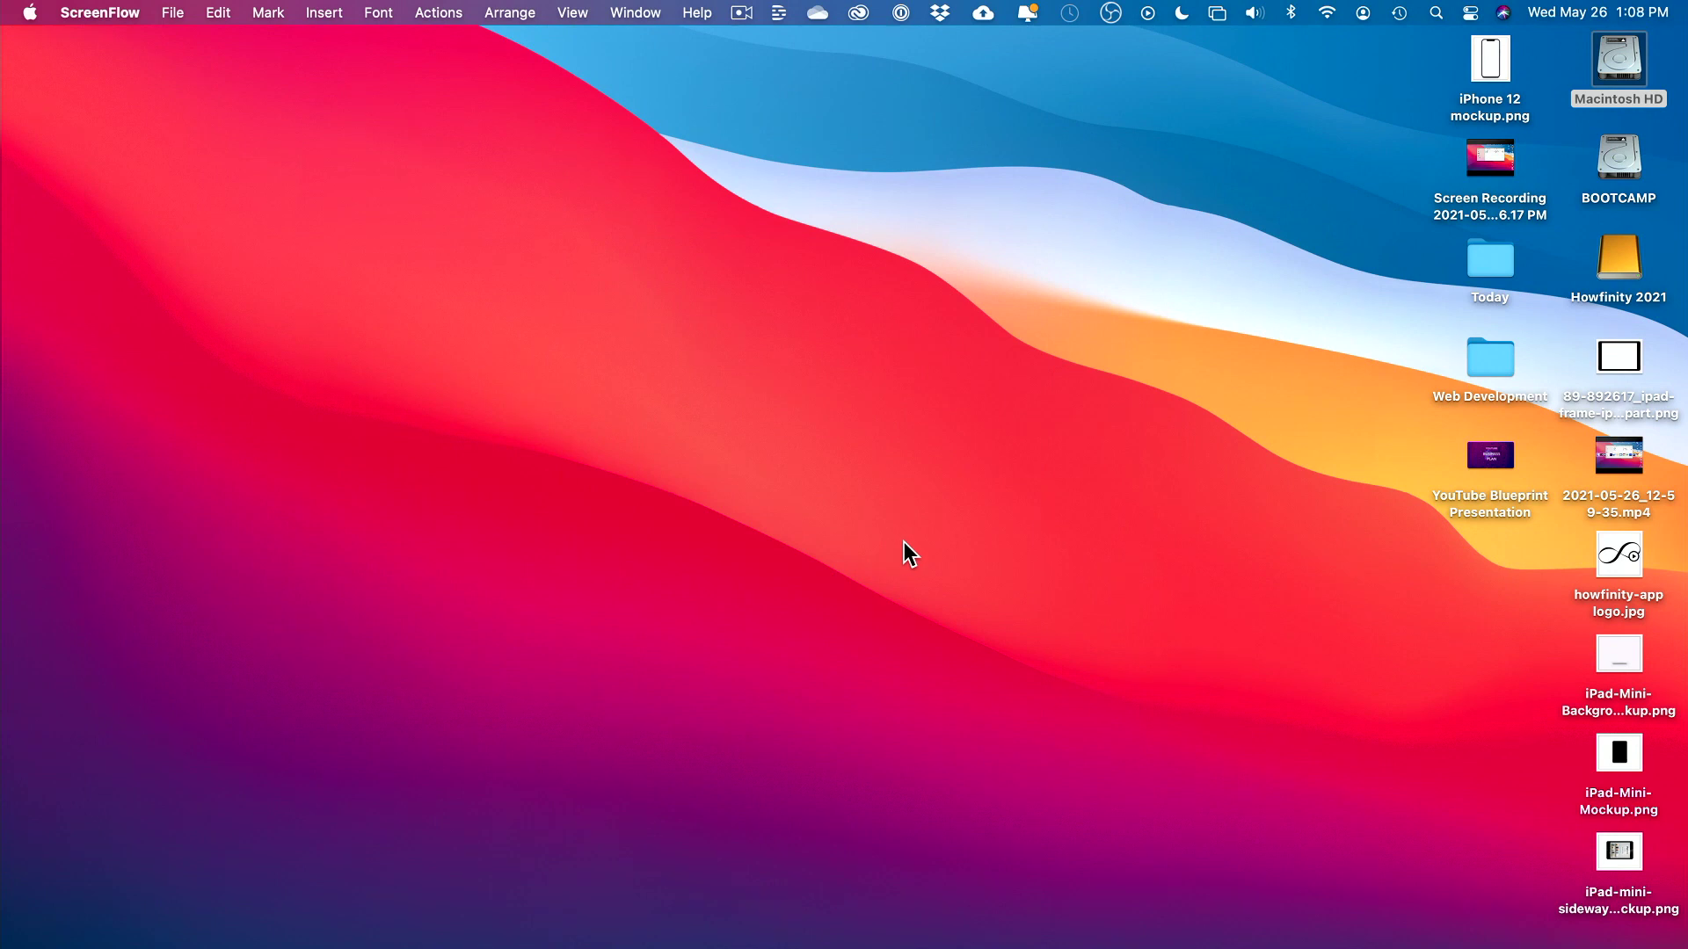
pyautogui.click(741, 12)
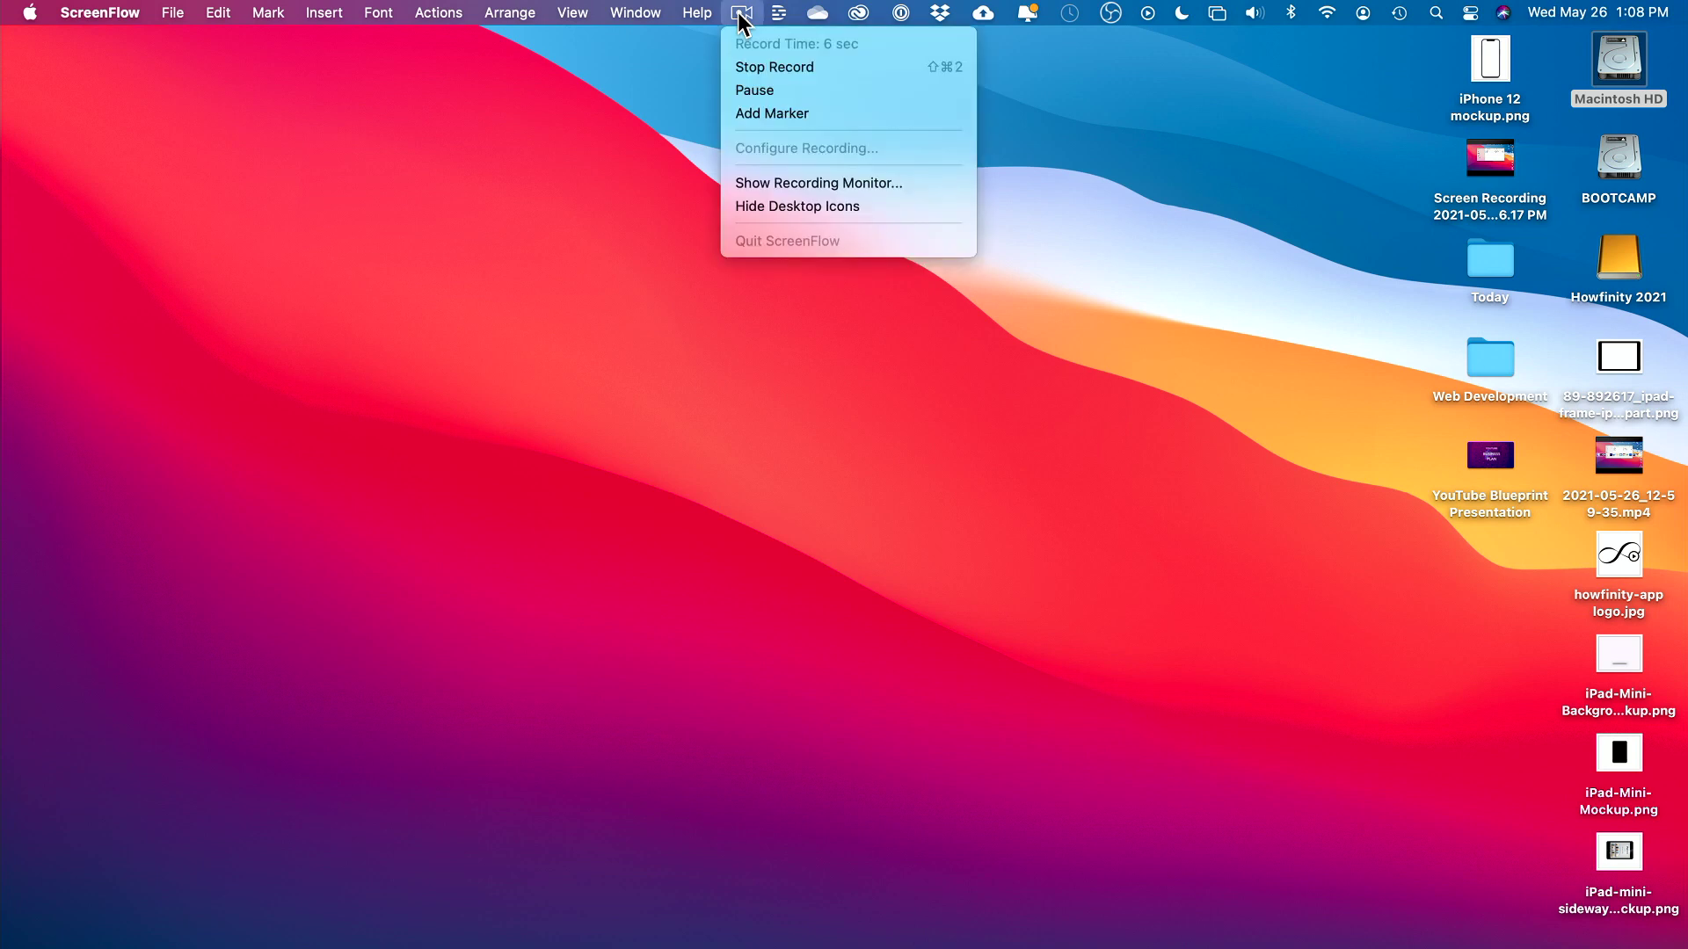
pyautogui.click(763, 67)
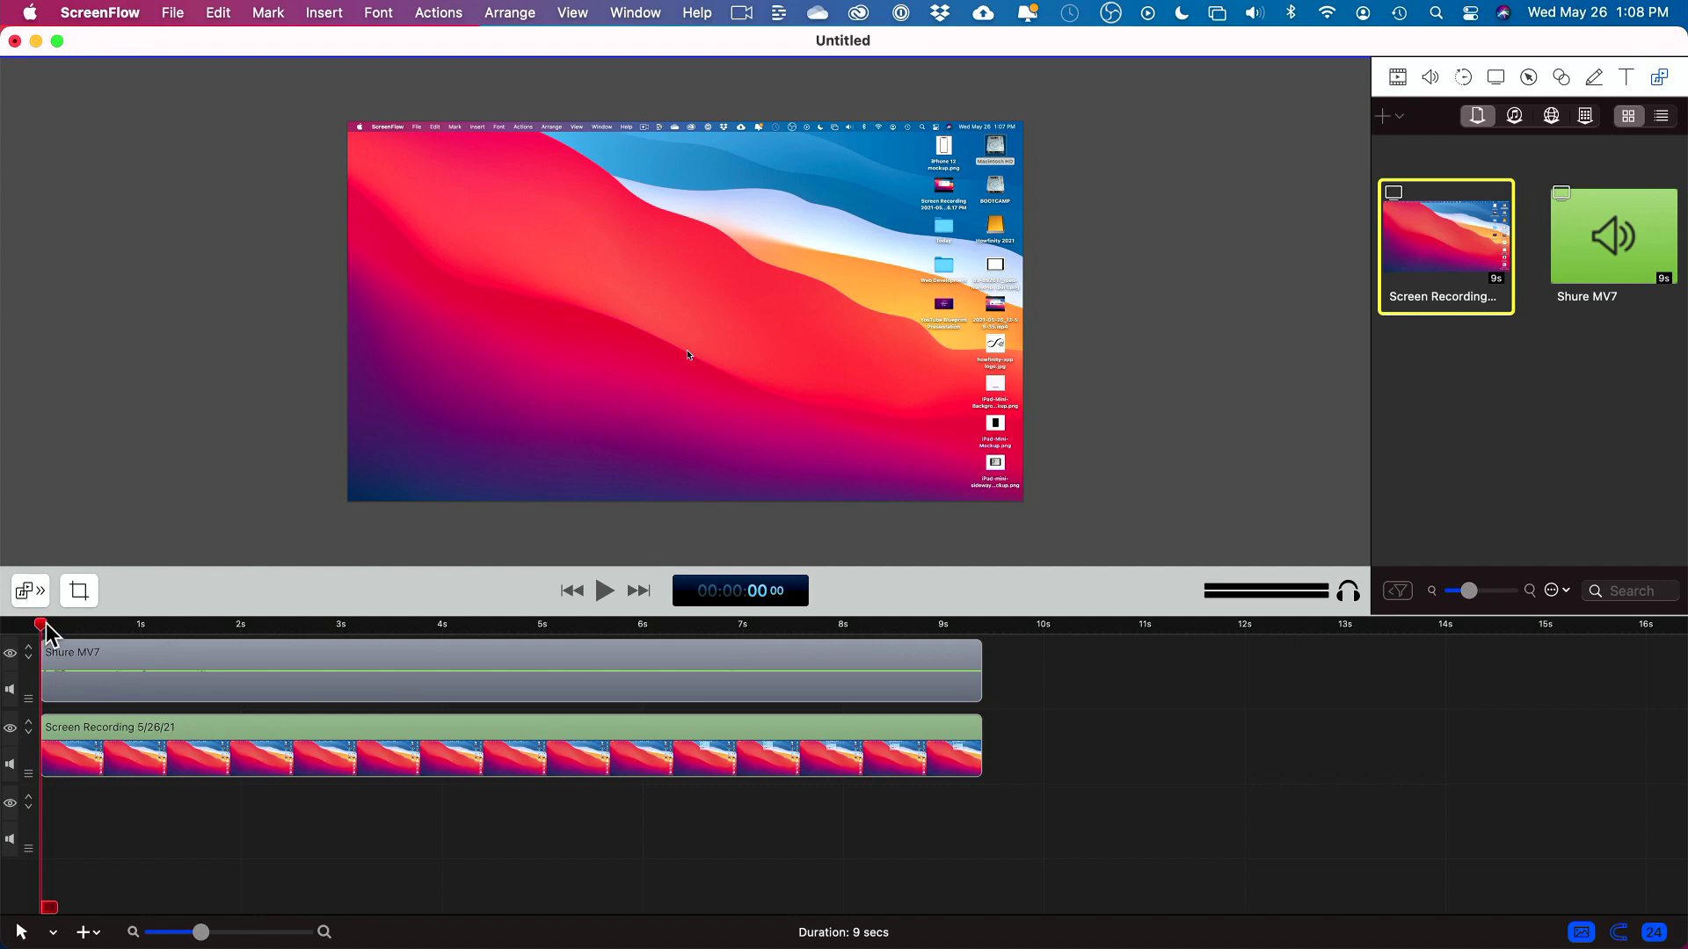
# - Look through the Callout, Screen Recording and Video Motion properties in the ScreenFlow editor
pyautogui.moveTo(46, 633); pyautogui.dragTo(40, 690)
pyautogui.click(1529, 76)
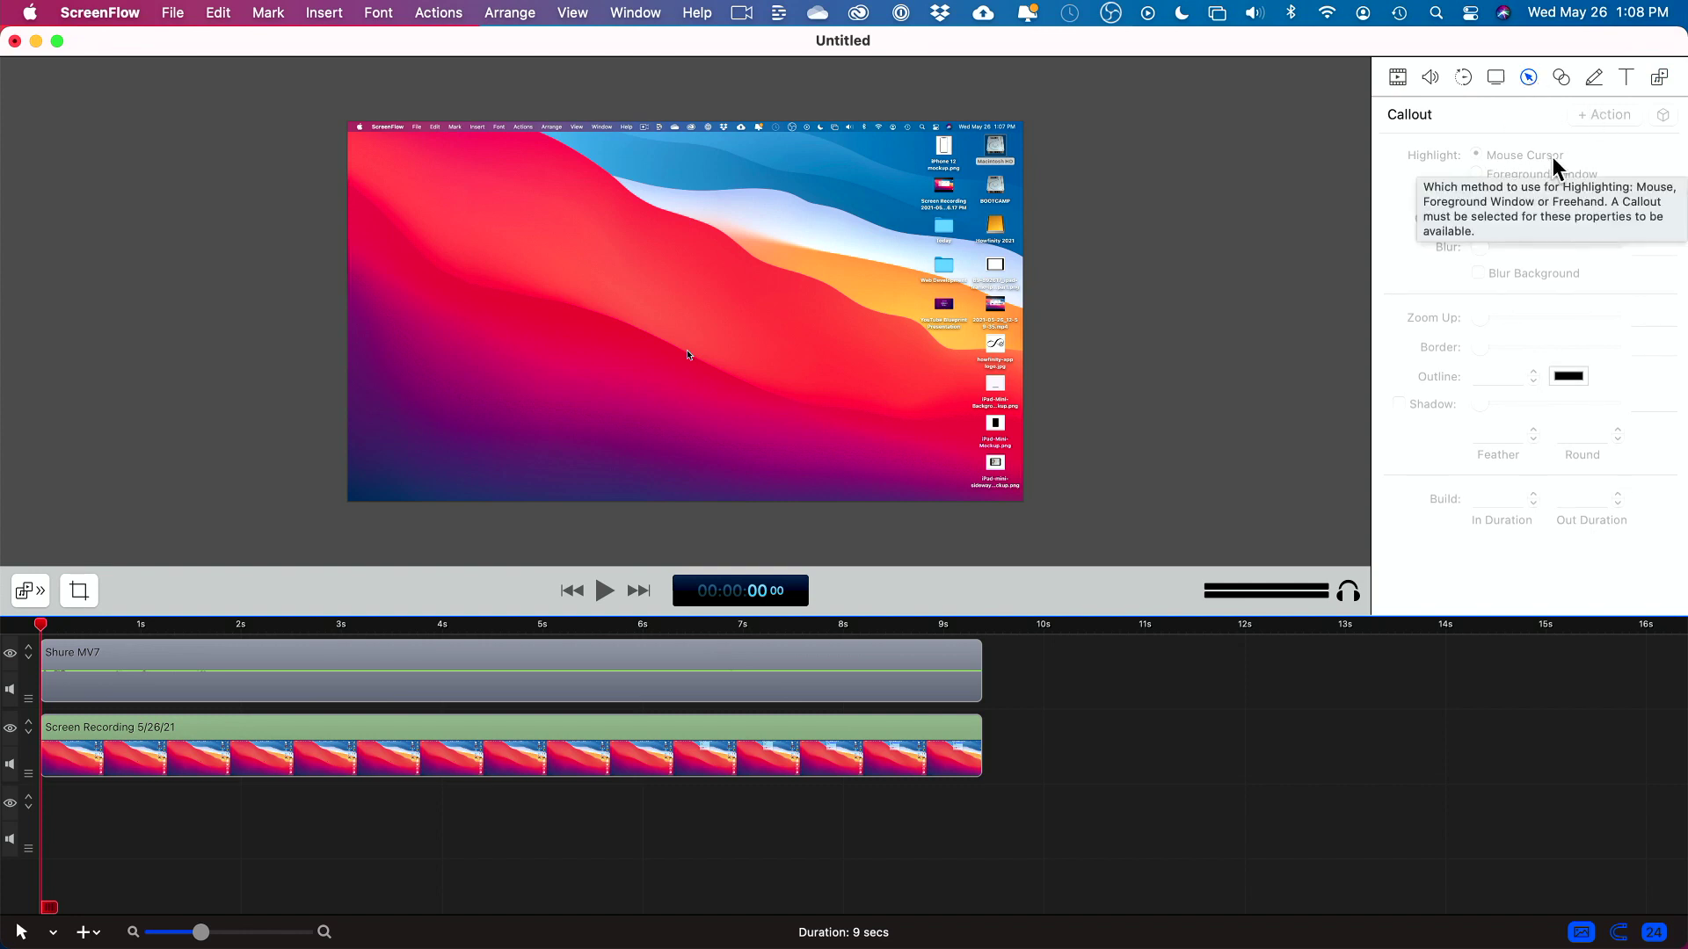
pyautogui.click(1500, 82)
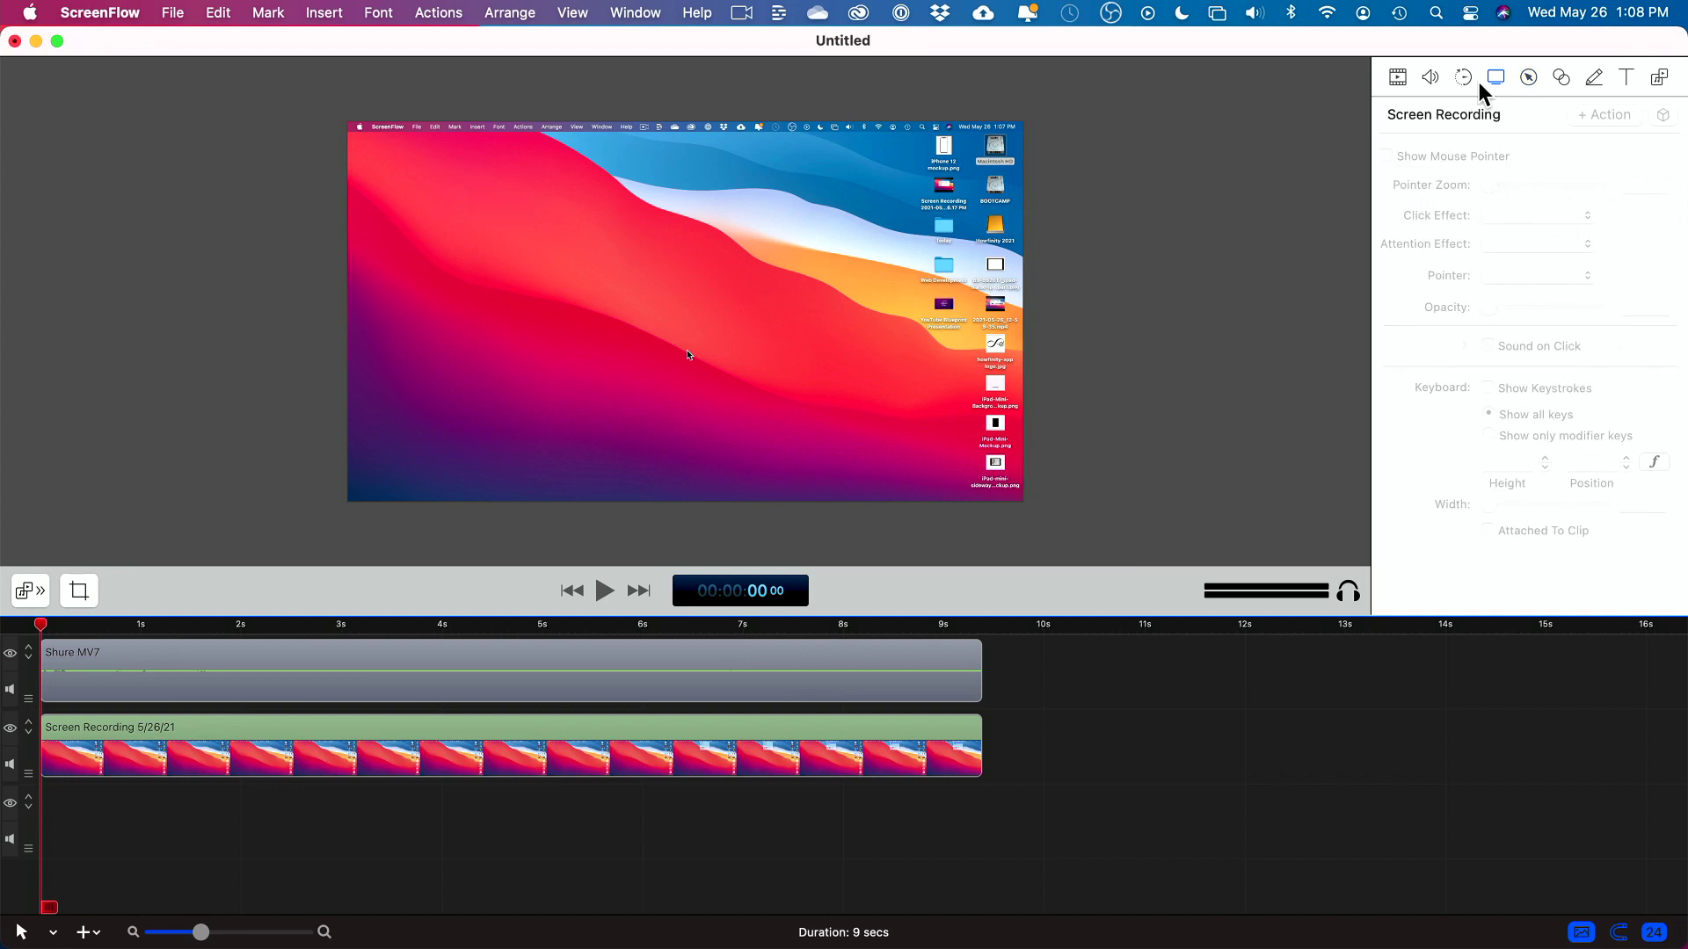
pyautogui.click(1461, 78)
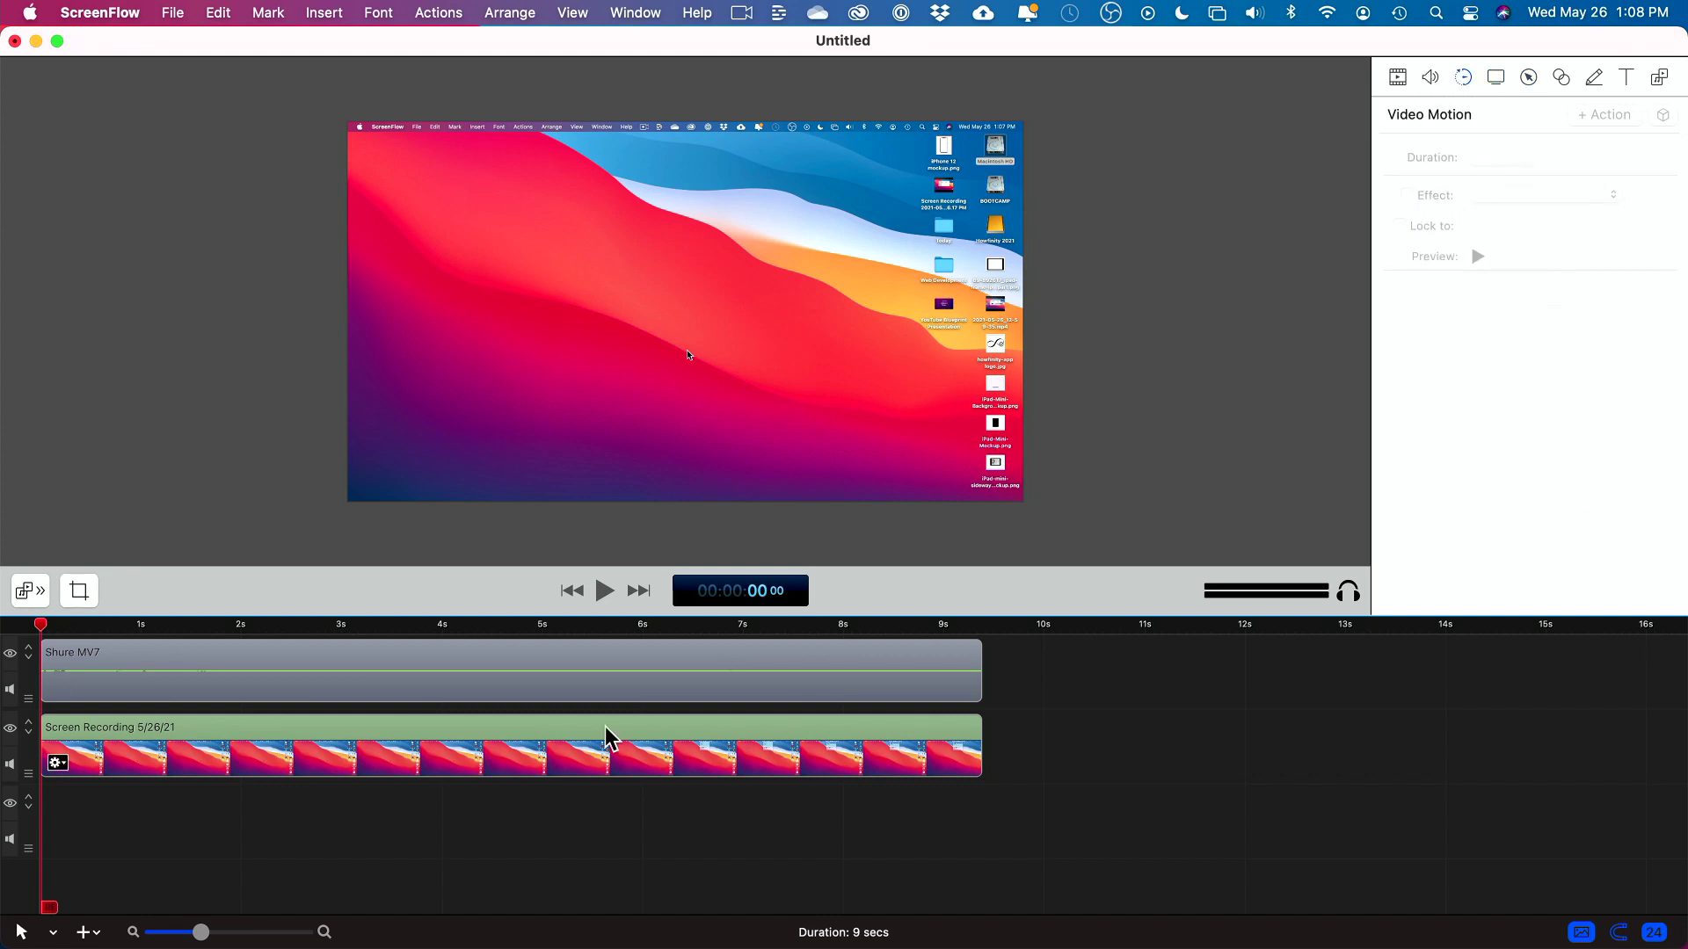
# - Add a mouse cursor callout to the start of the screen recording clip and set the clip's pointer zoom to 183%
pyautogui.click(580, 651)
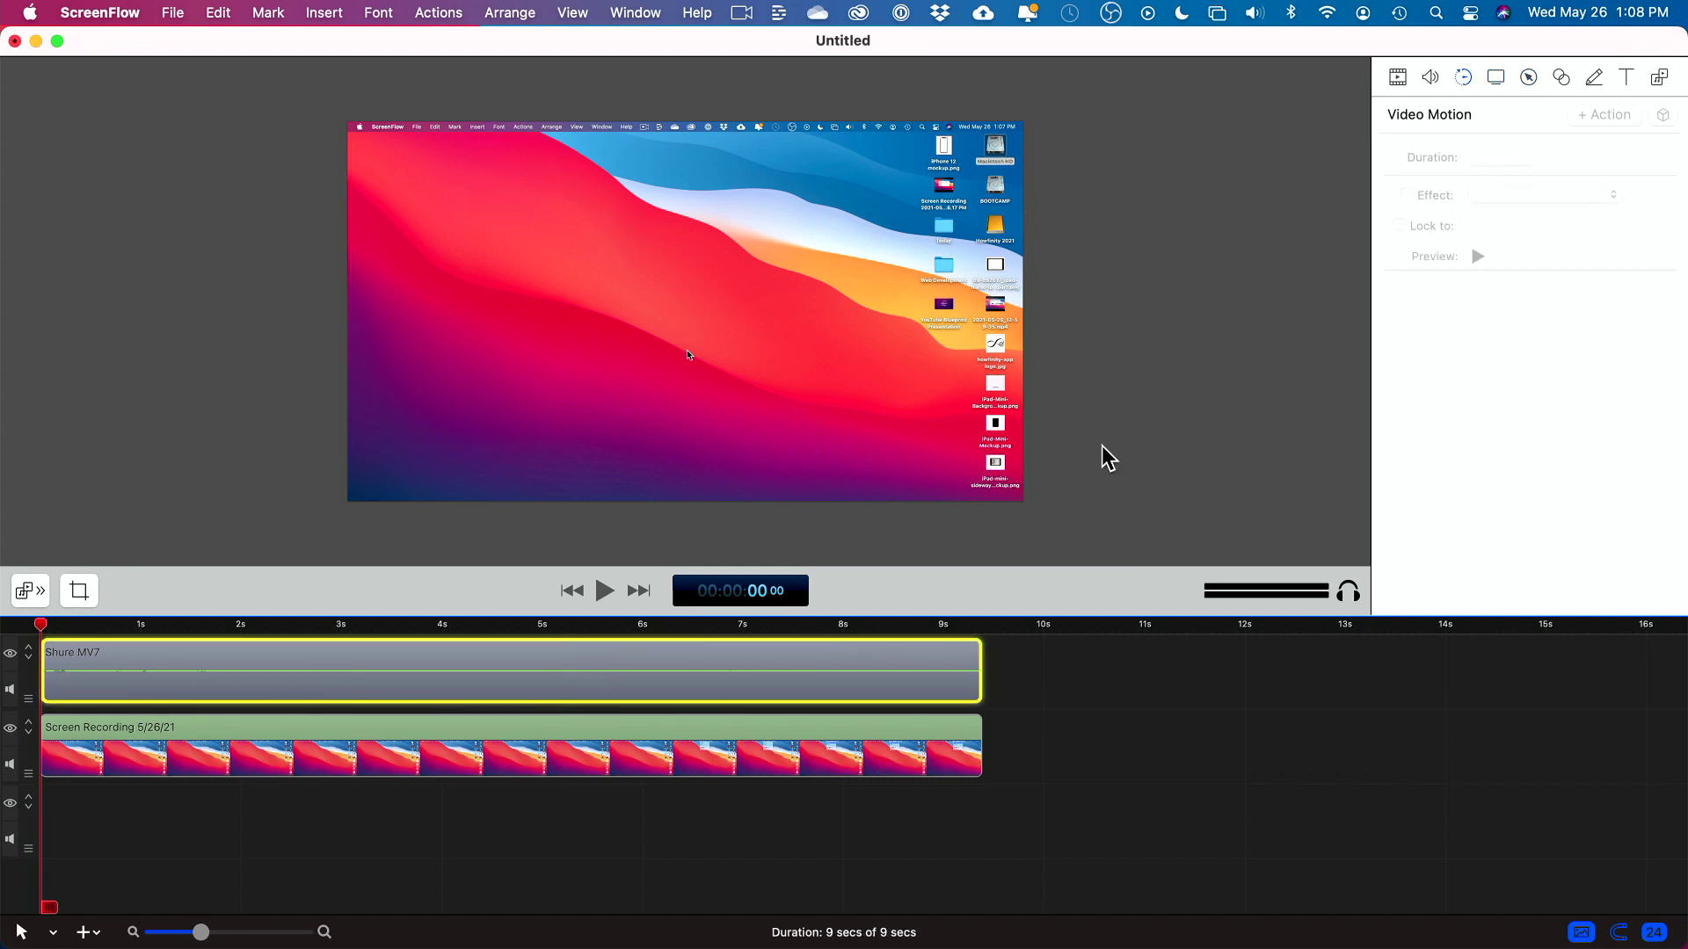
pyautogui.click(1532, 78)
pyautogui.click(1602, 114)
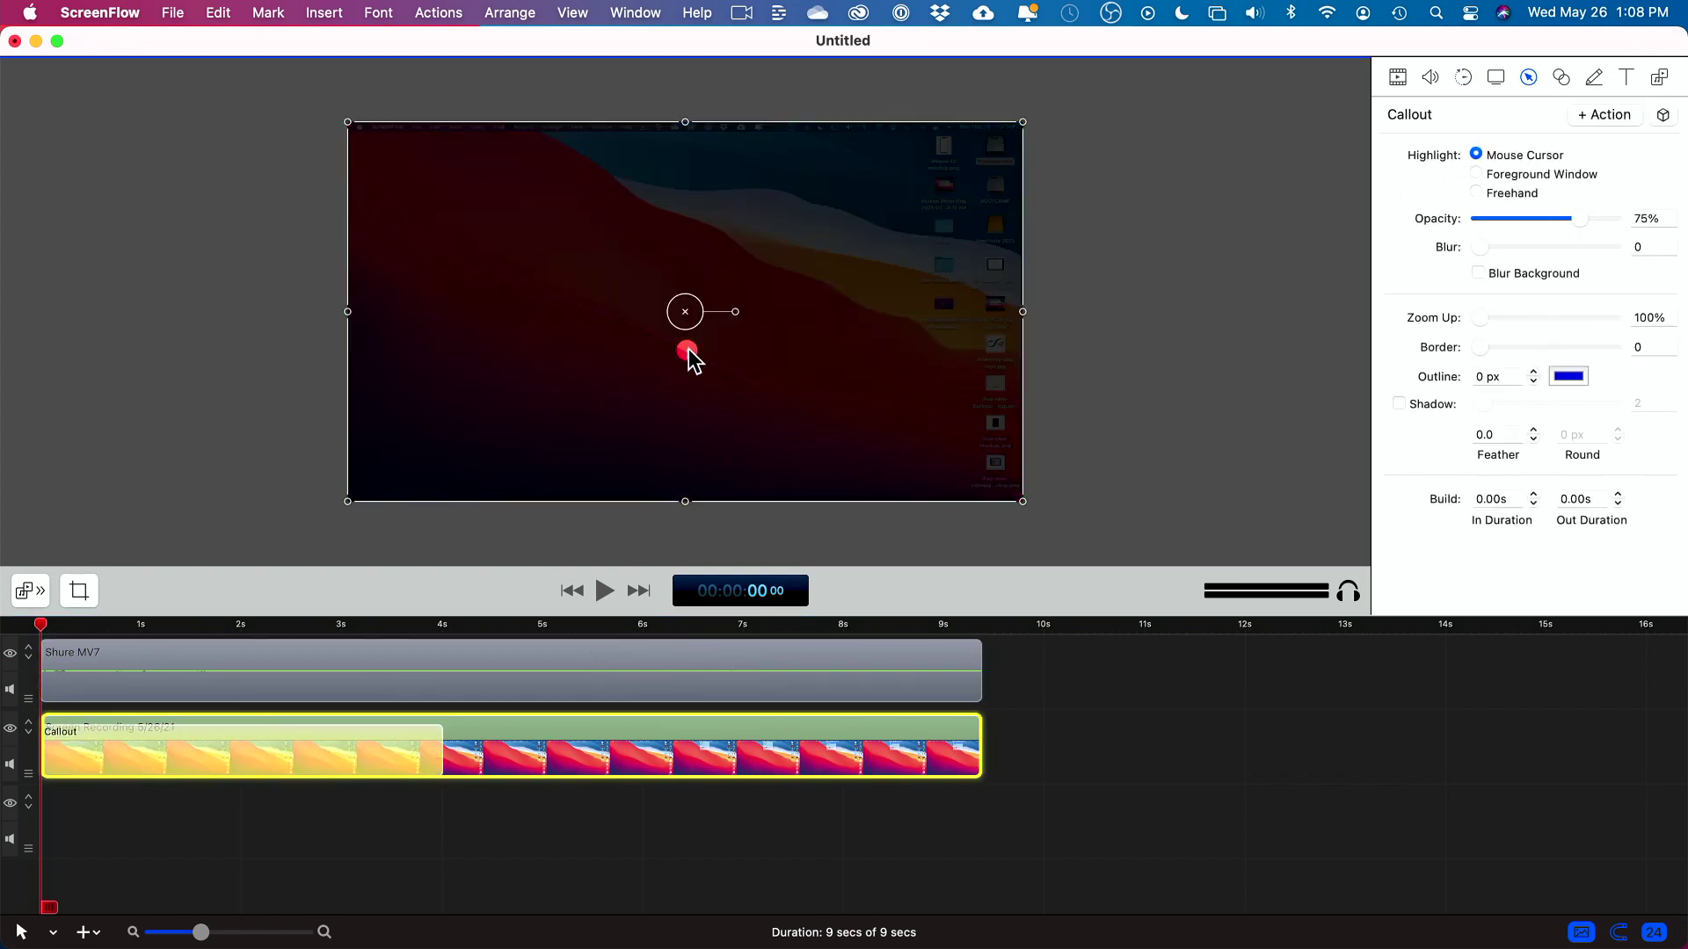
pyautogui.moveTo(1563, 211); pyautogui.dragTo(1535, 187)
pyautogui.press('super+4')
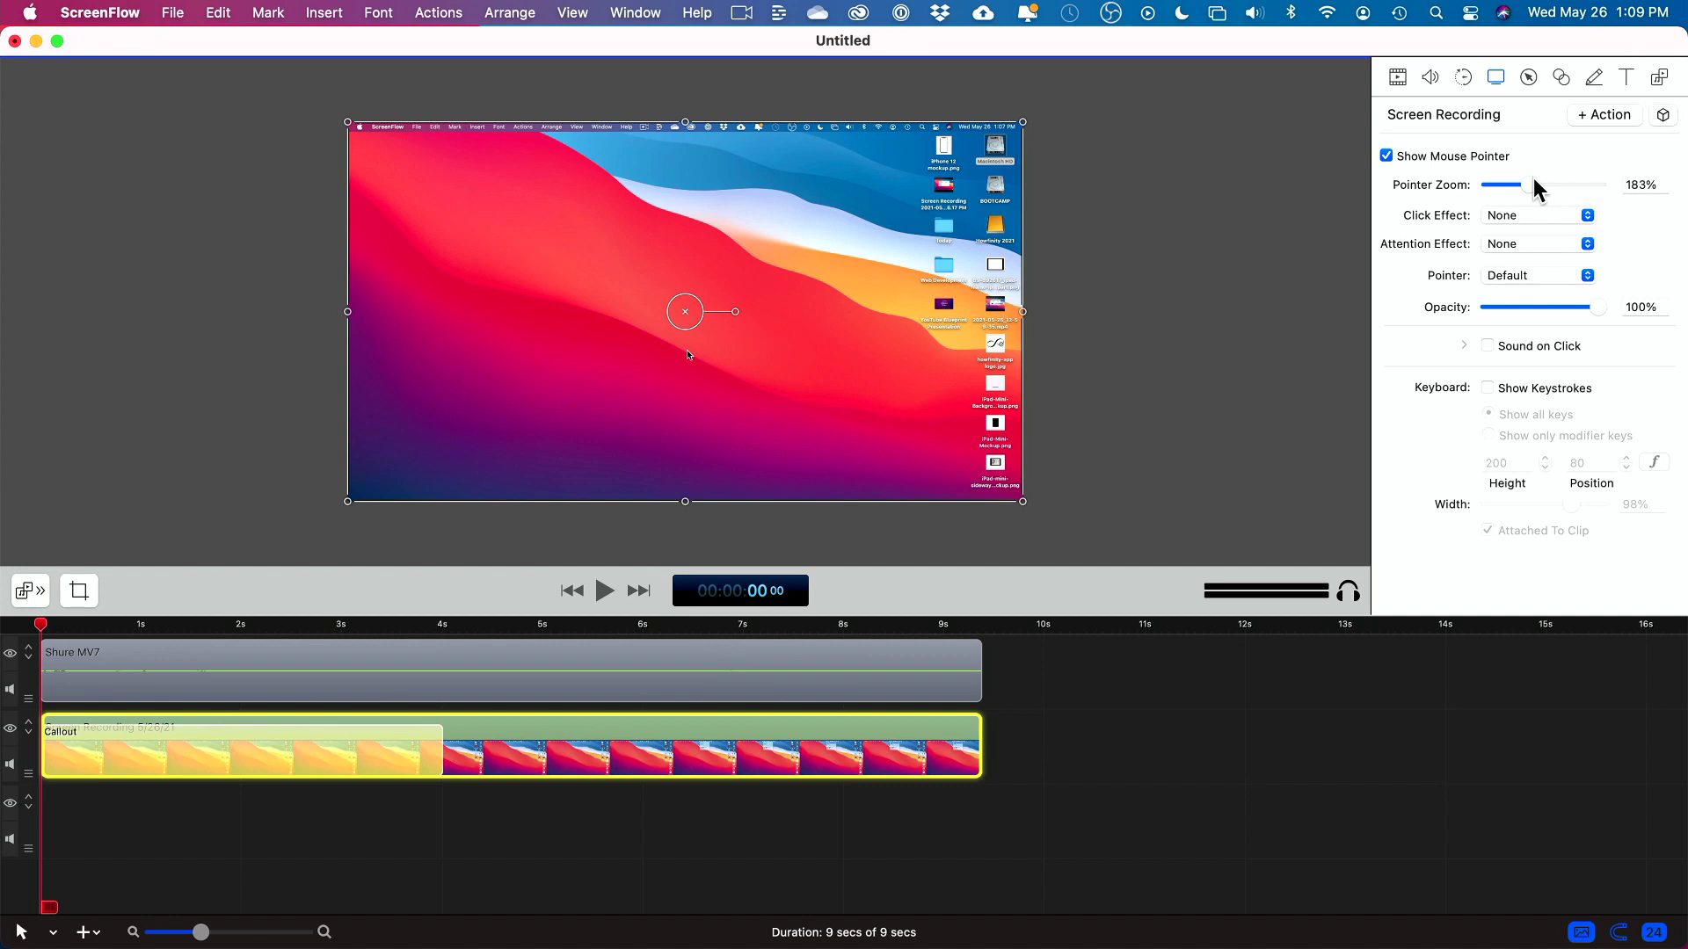
# - Examine the Video Motion, Video scale, Annotations, Text and Media options available for the screen recording clip
pyautogui.click(1462, 76)
pyautogui.click(1398, 77)
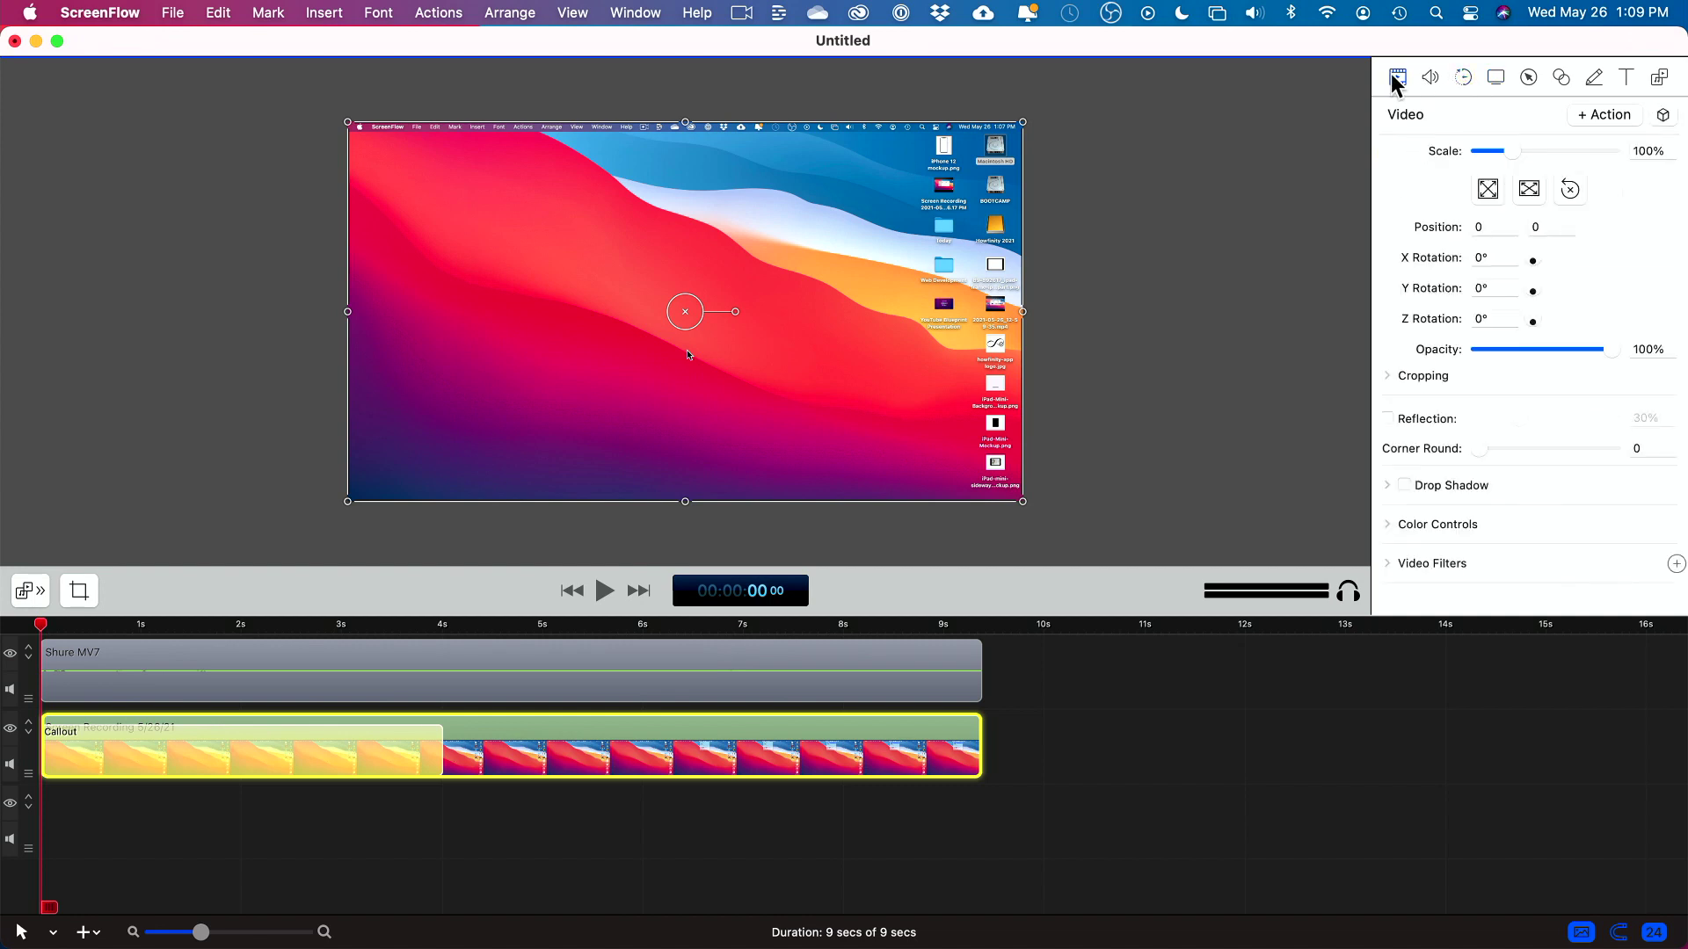
pyautogui.moveTo(1510, 151)
pyautogui.mouseDown()
pyautogui.moveTo(1564, 152)
pyautogui.moveTo(1517, 151)
pyautogui.mouseUp()
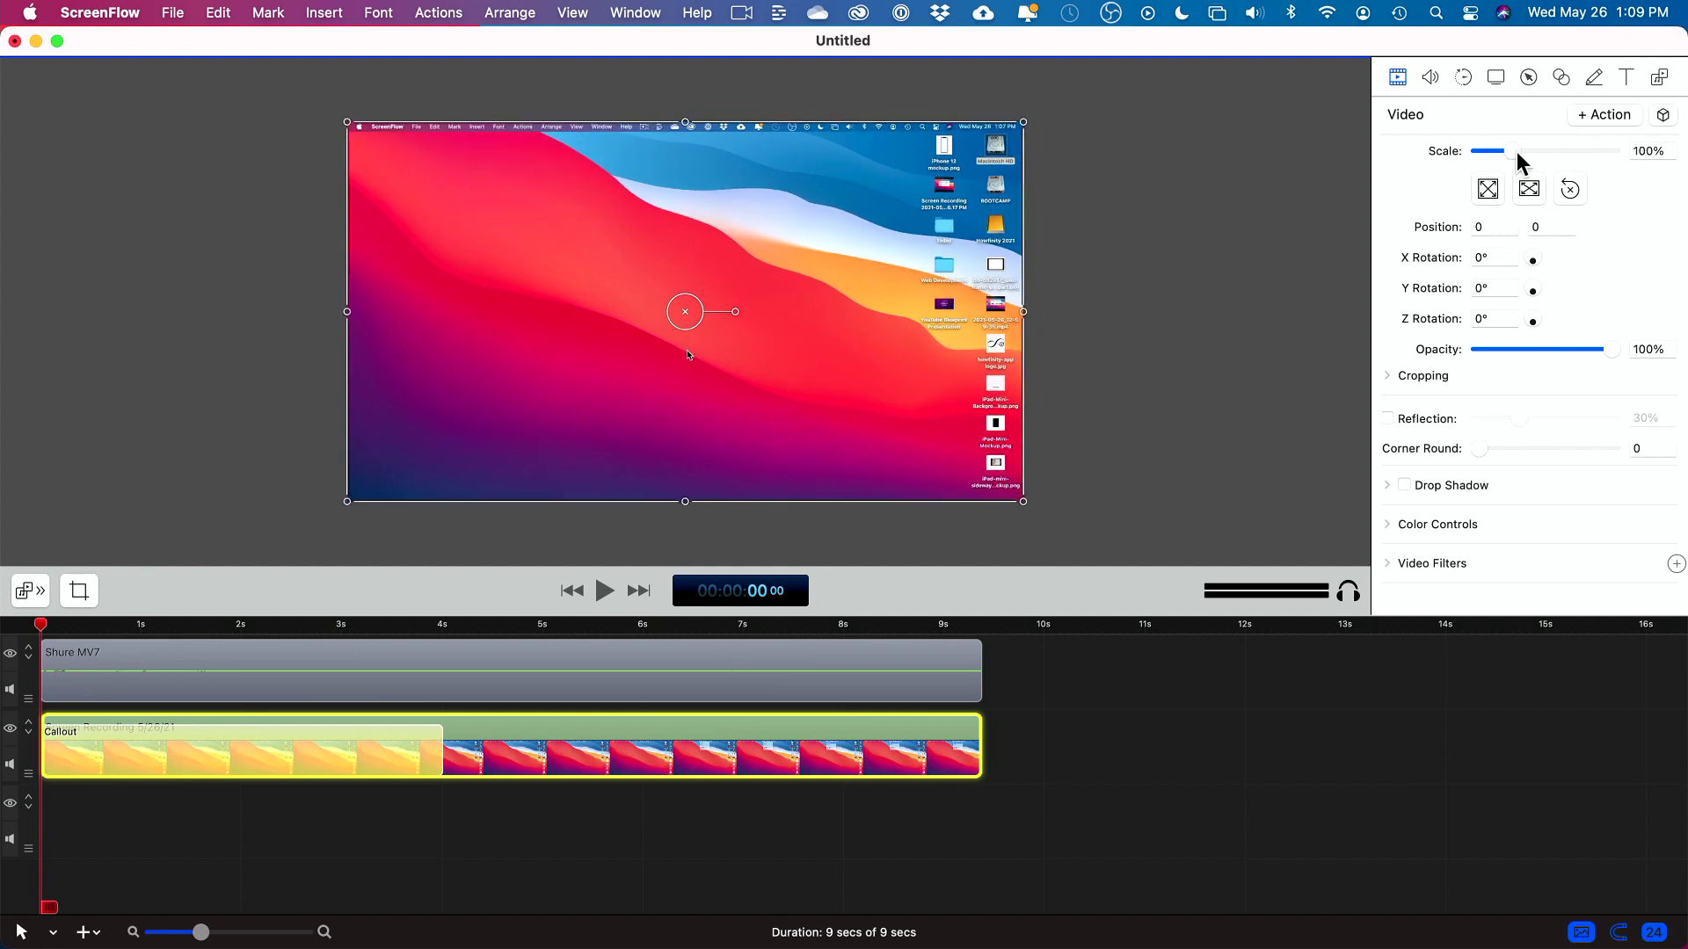
pyautogui.click(1594, 78)
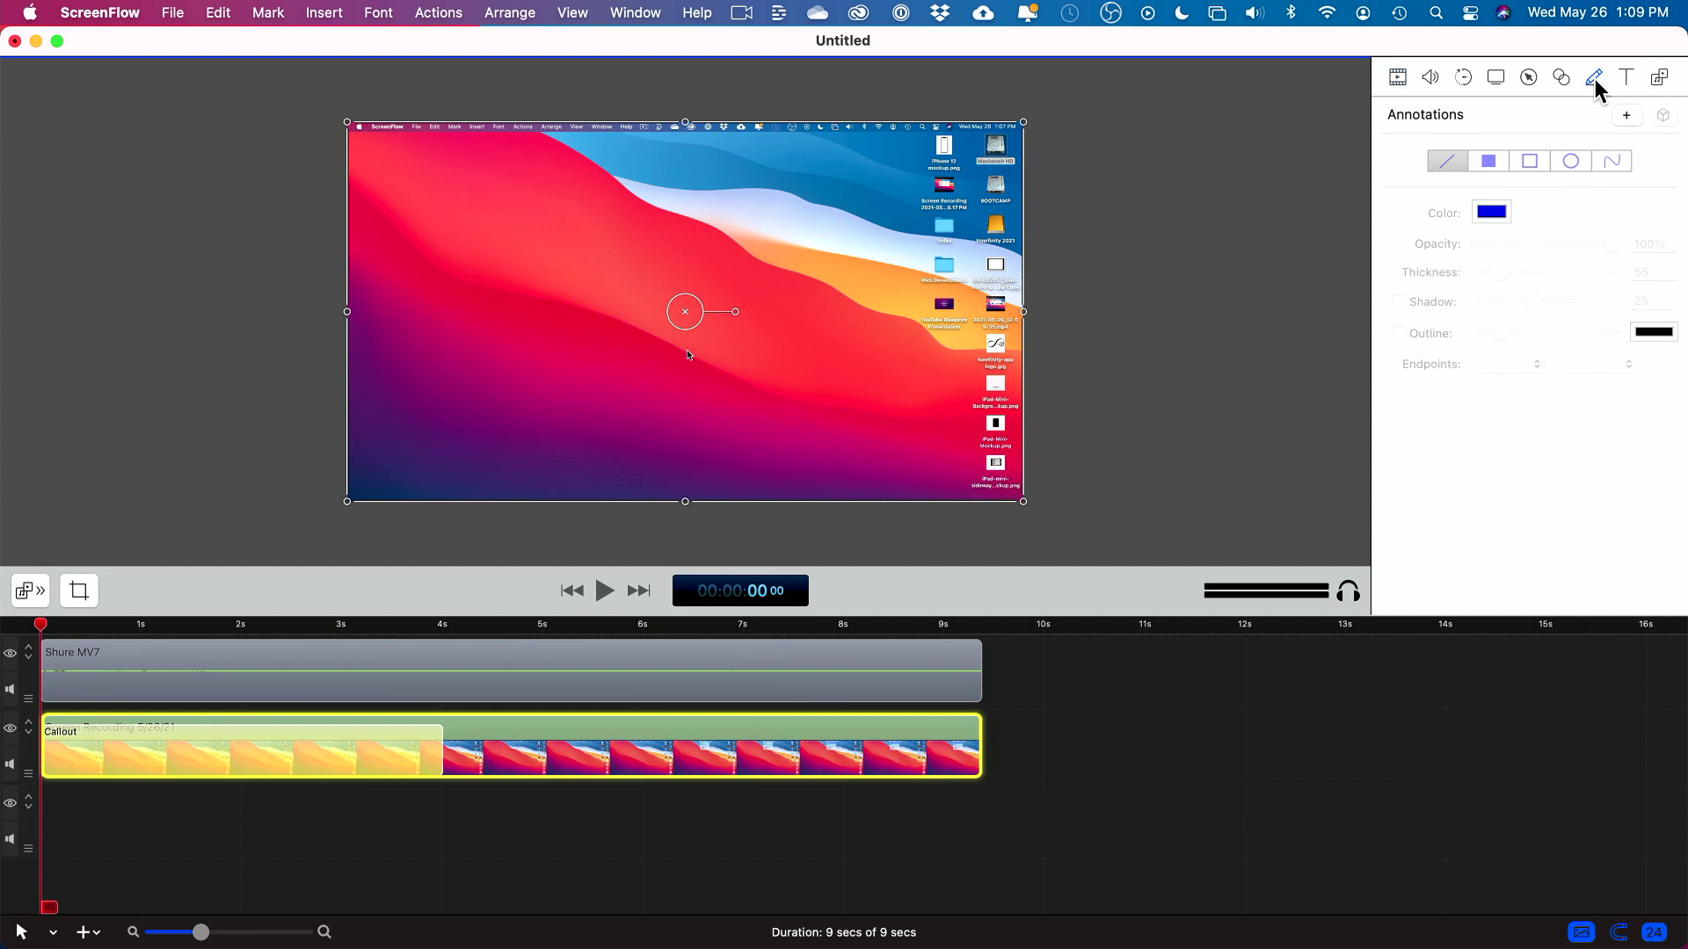
pyautogui.click(1626, 78)
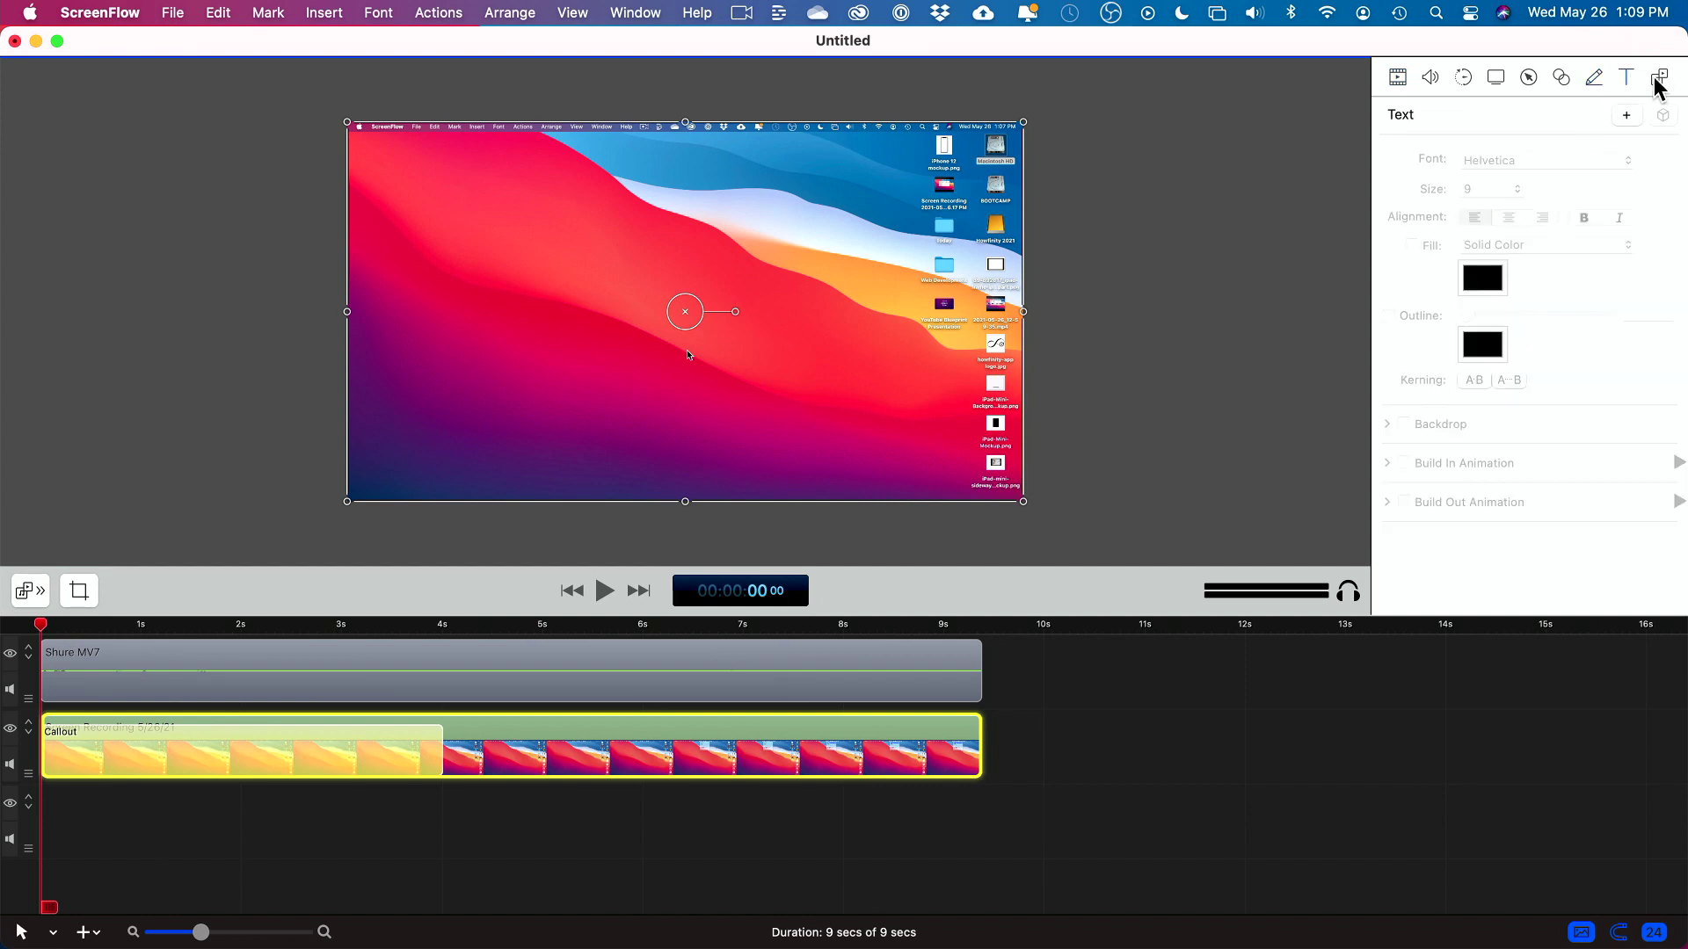
pyautogui.click(1658, 80)
pyautogui.click(1626, 79)
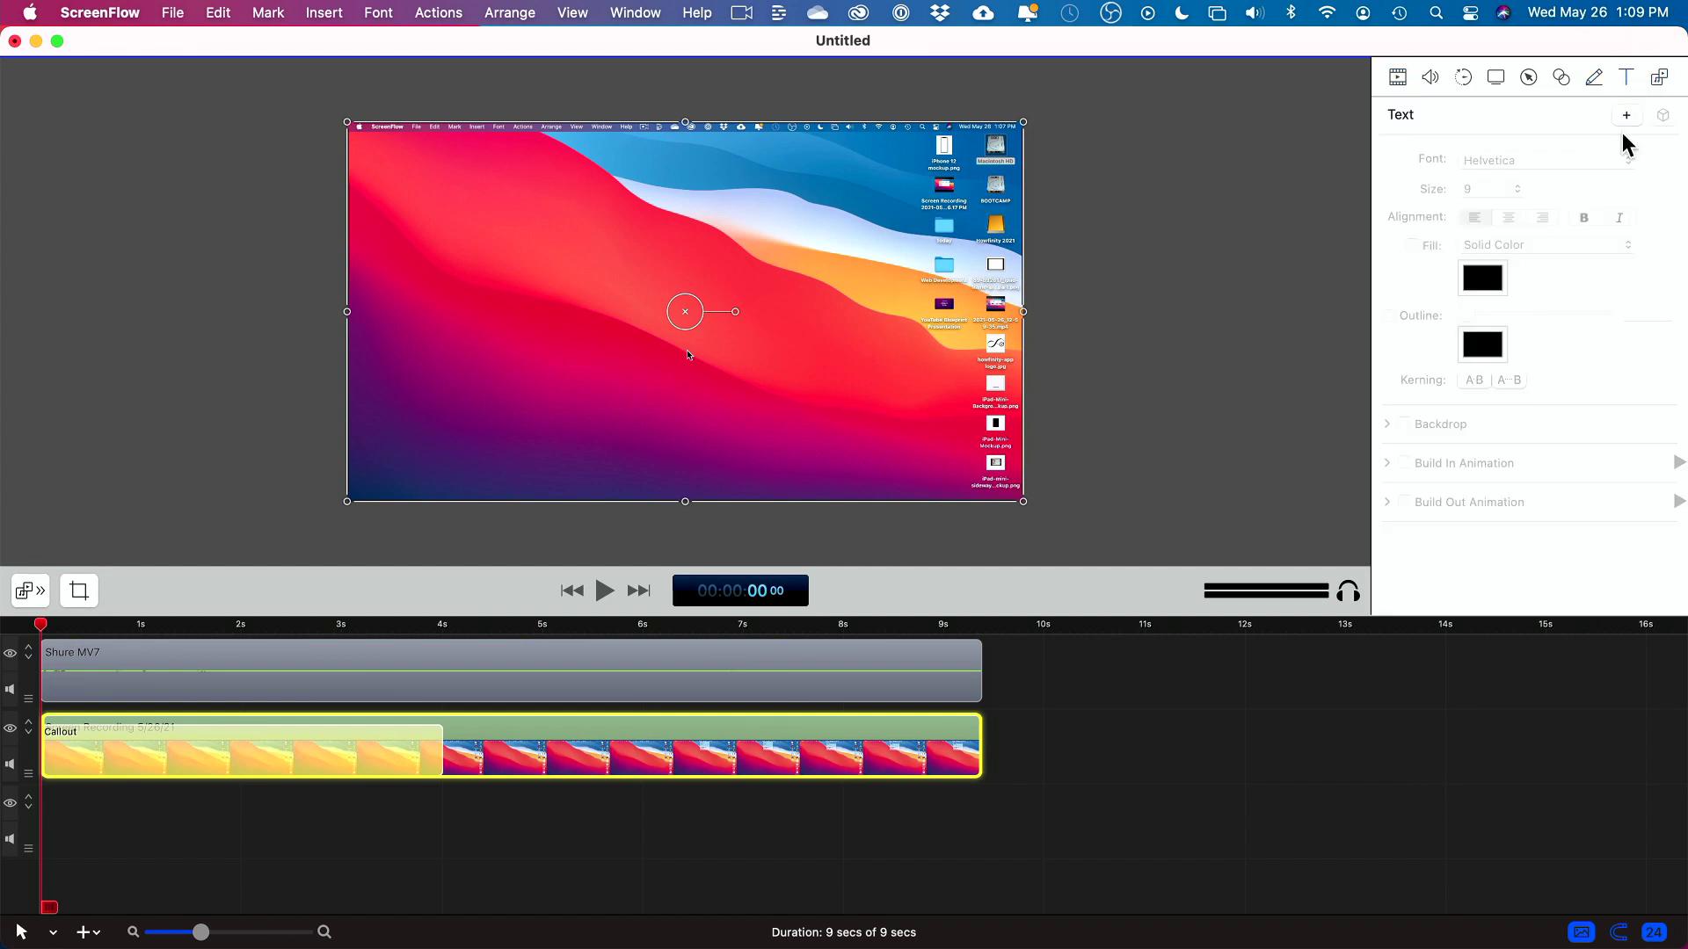